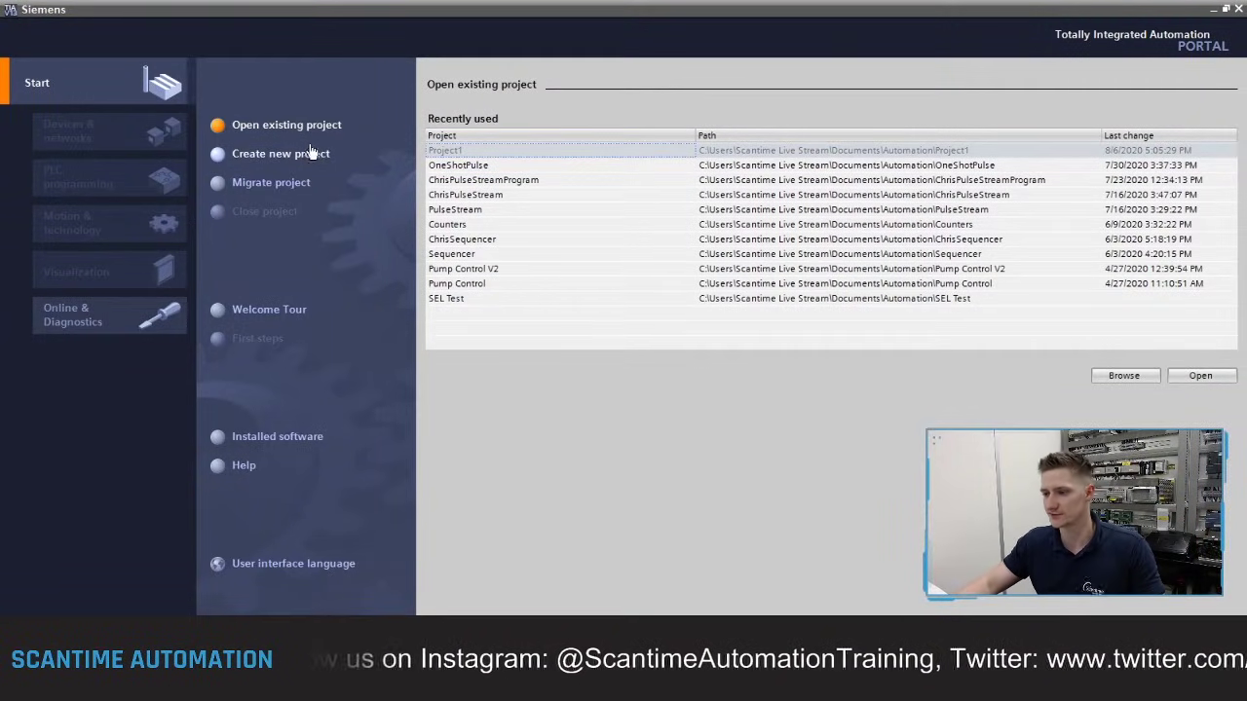
Create a new project named HMITest
left_click(317, 156)
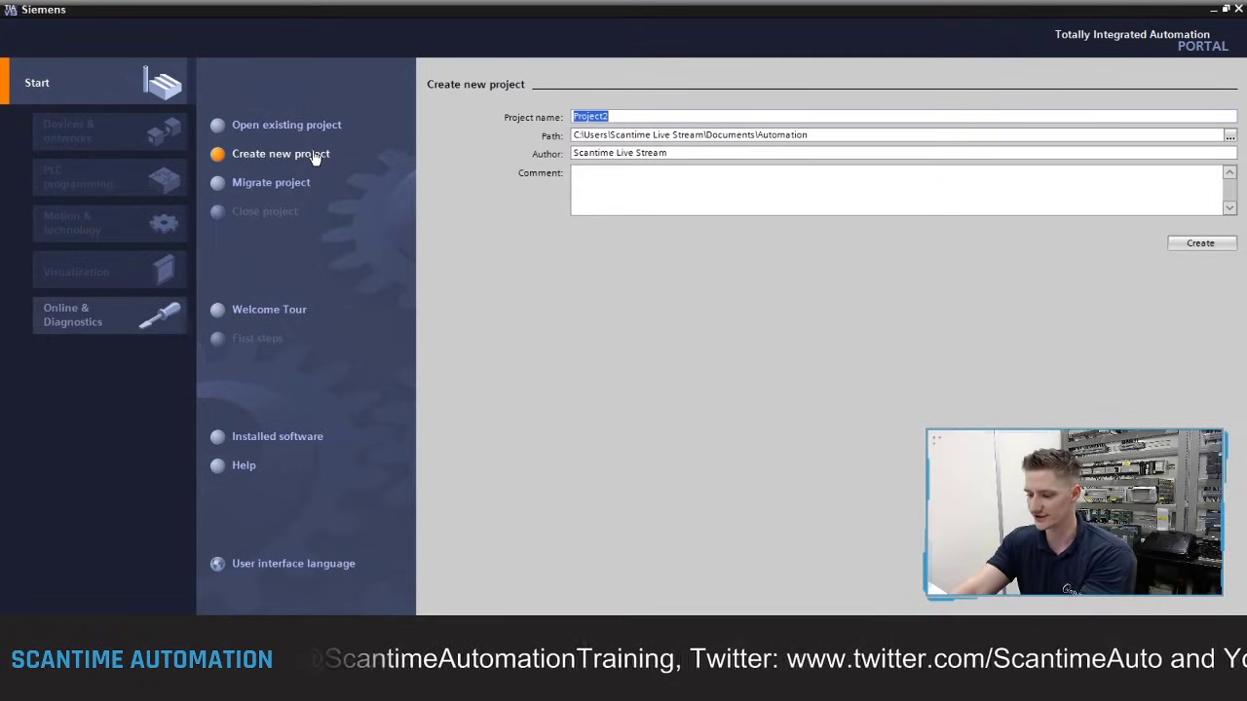
type("HMITest")
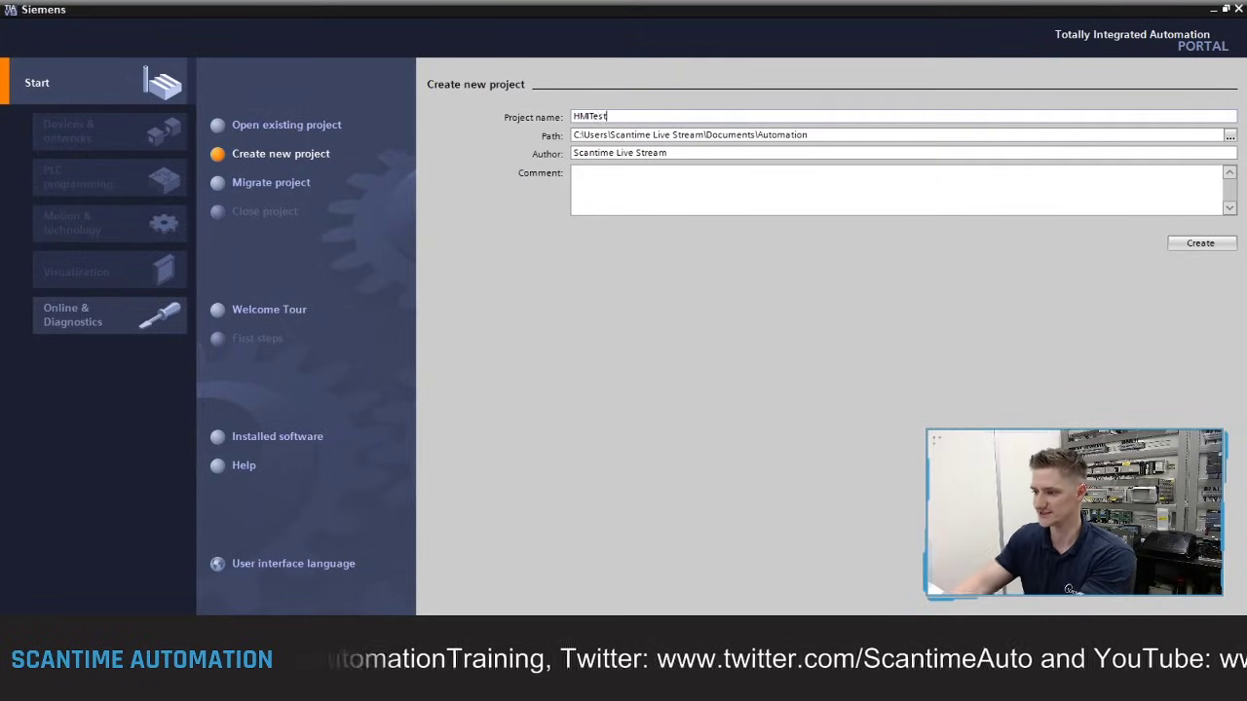
left_click(1206, 250)
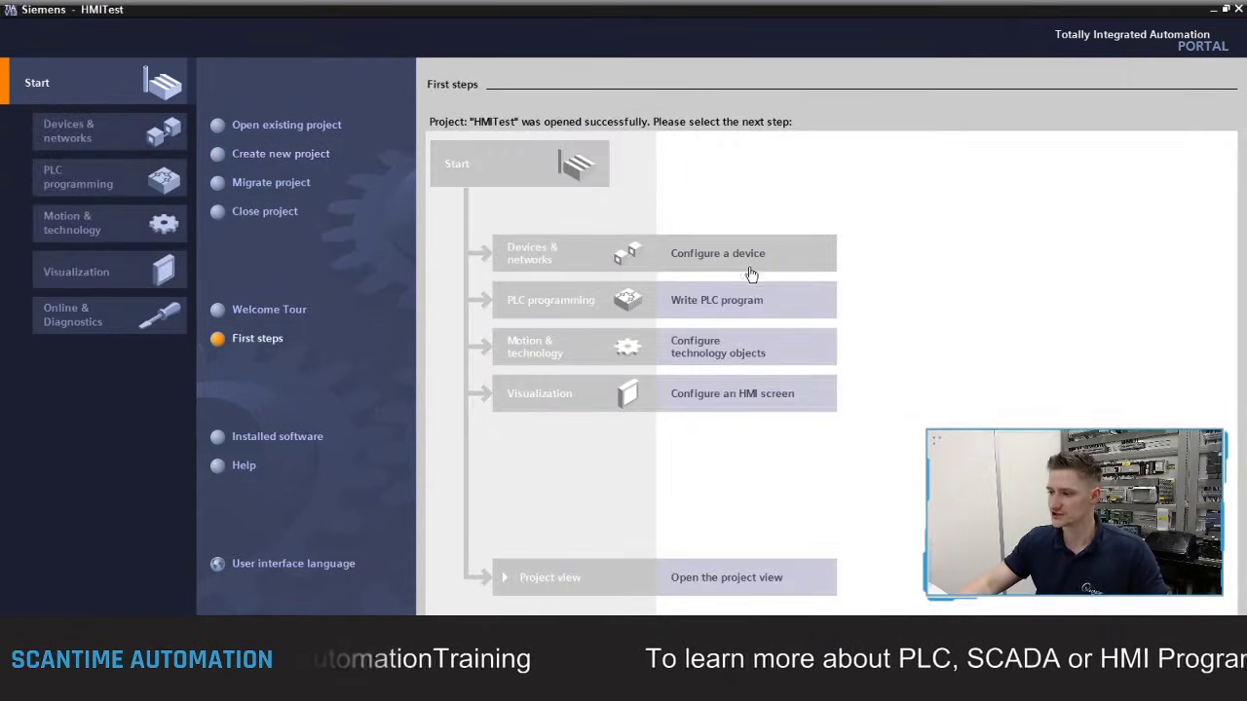
Add an Unspecified CPU 1200 controller from the SIMATIC S7-1200 family and detect its hardware from the connected PLC over PN/IE
left_click(750, 270)
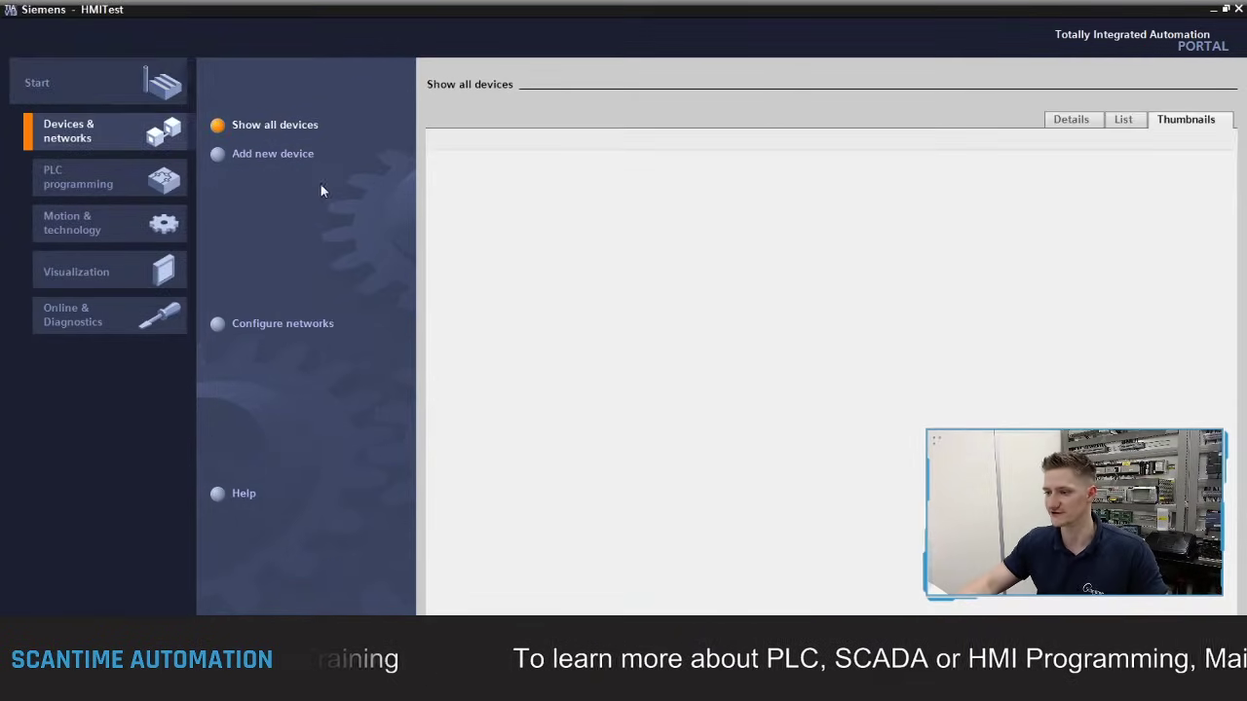
left_click(305, 154)
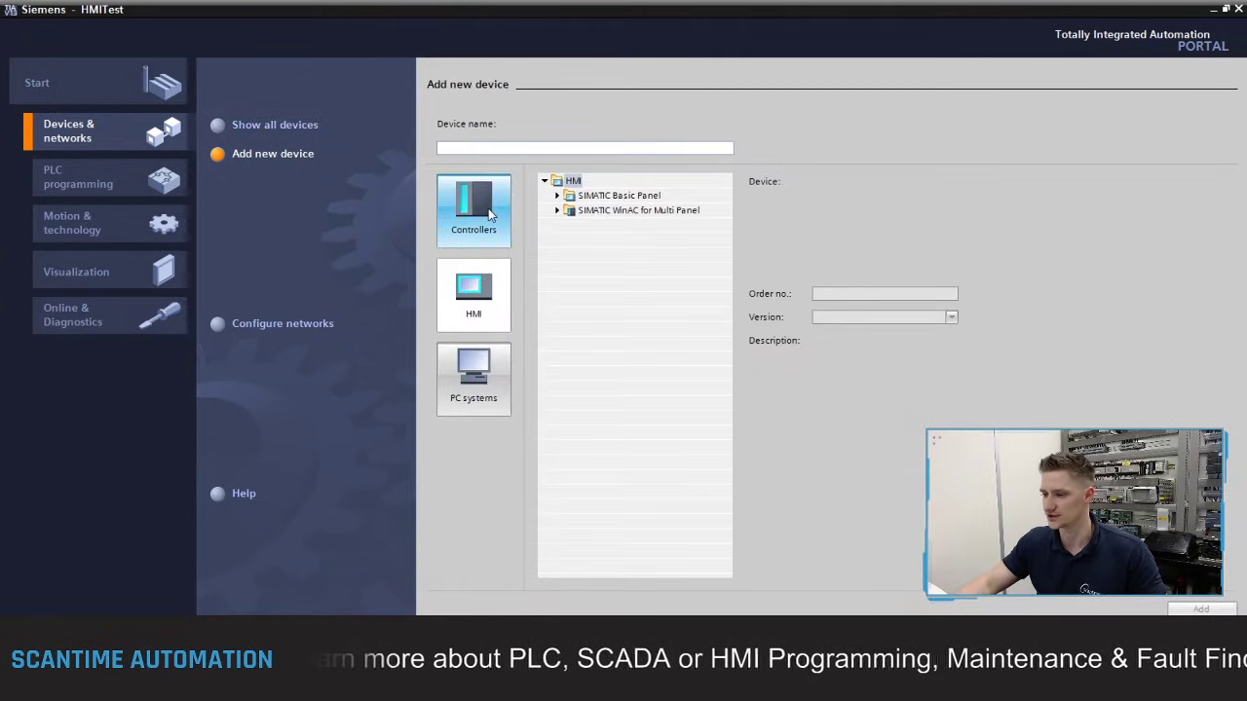
left_click(487, 210)
left_click(559, 196)
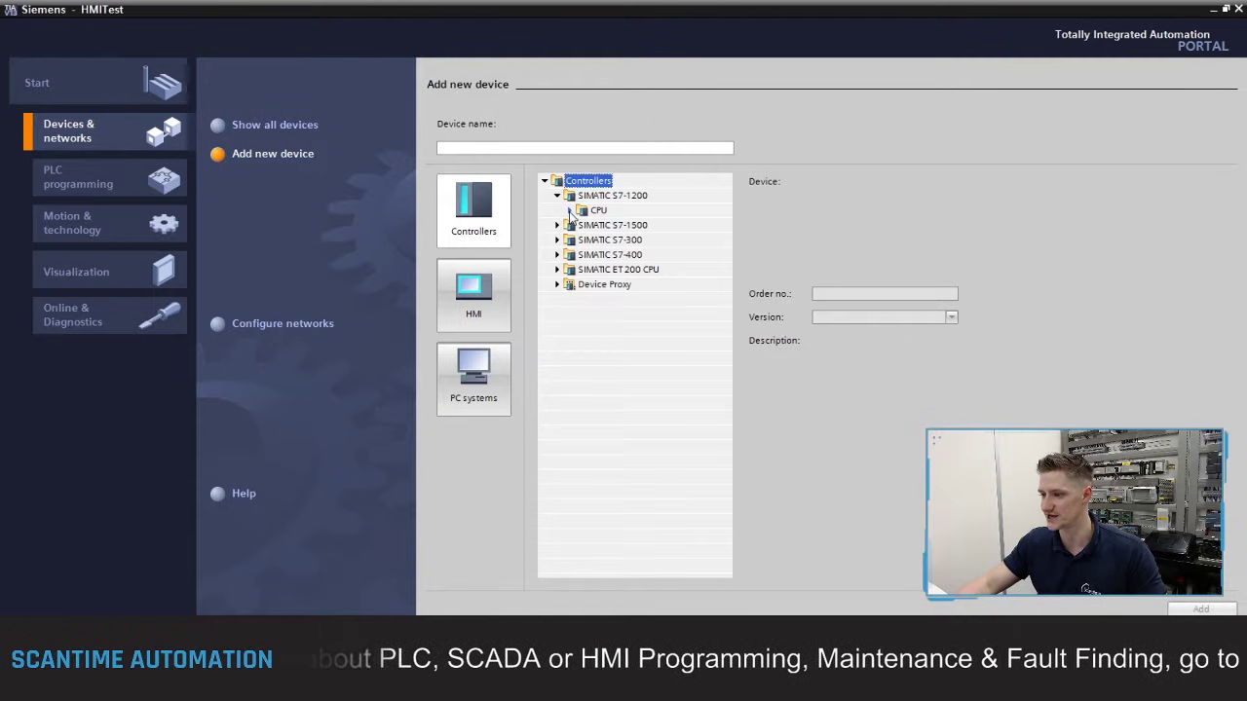
left_click(570, 210)
left_click(582, 417)
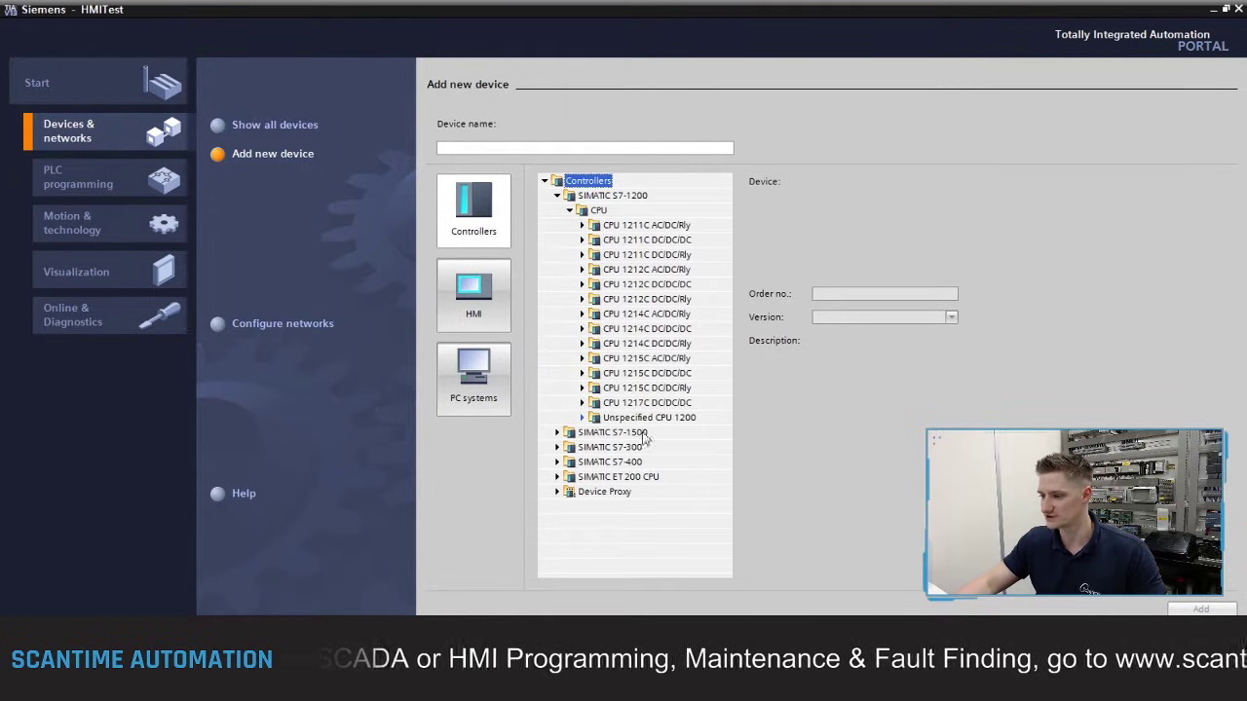
left_click(669, 435)
left_click(934, 321)
left_click(914, 350)
left_click(1221, 609)
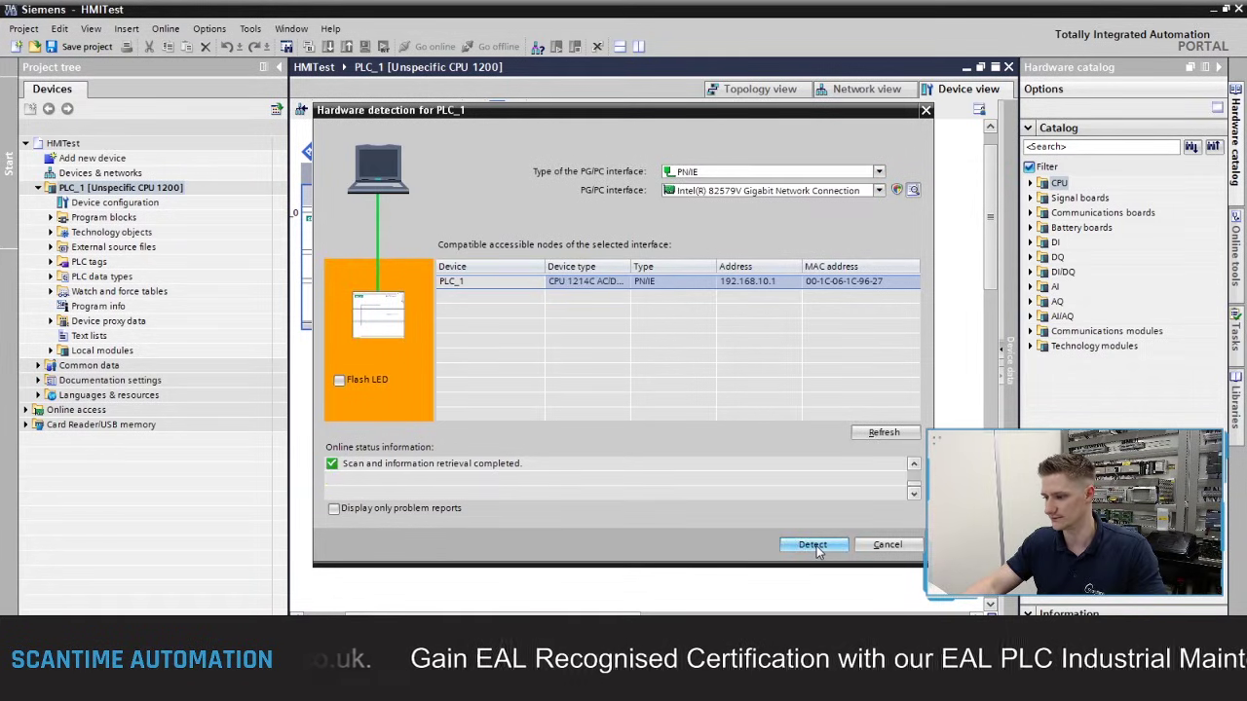
left_click(813, 544)
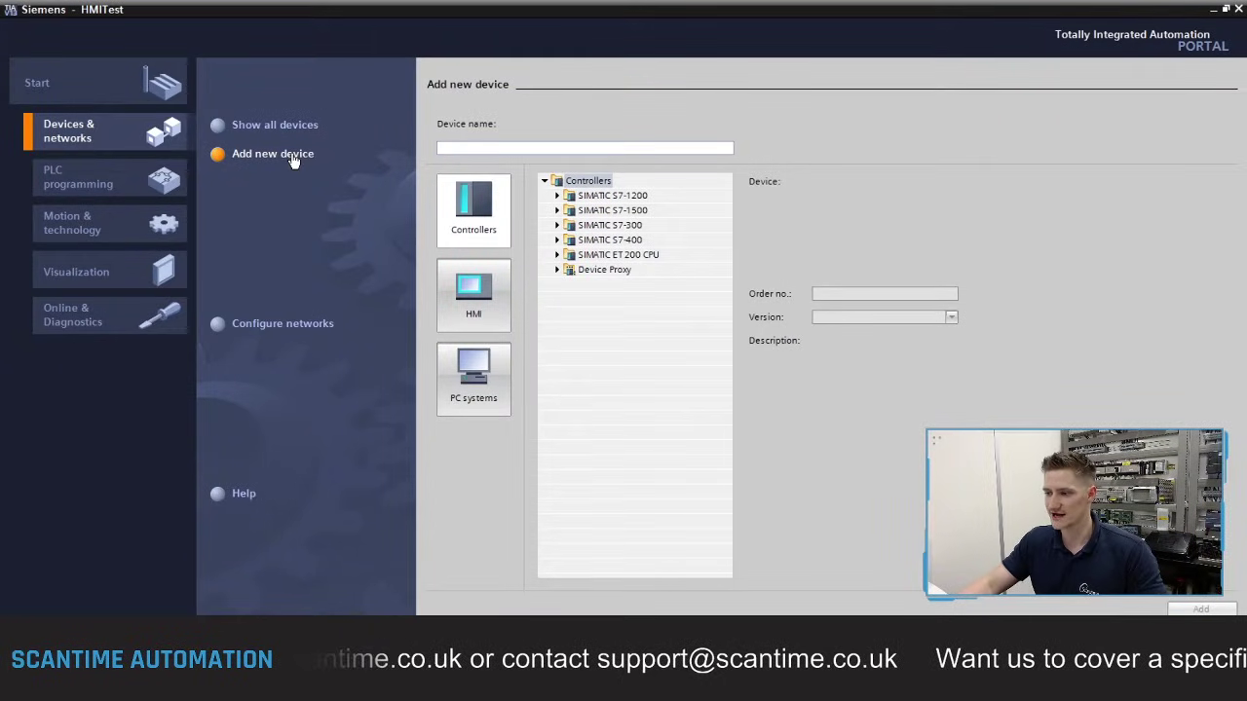
Add a 6" KTP600 Basic HMI, article 6AV6 647-0AD11-3AX0, skipping the HMI Device Wizard
left_click(490, 311)
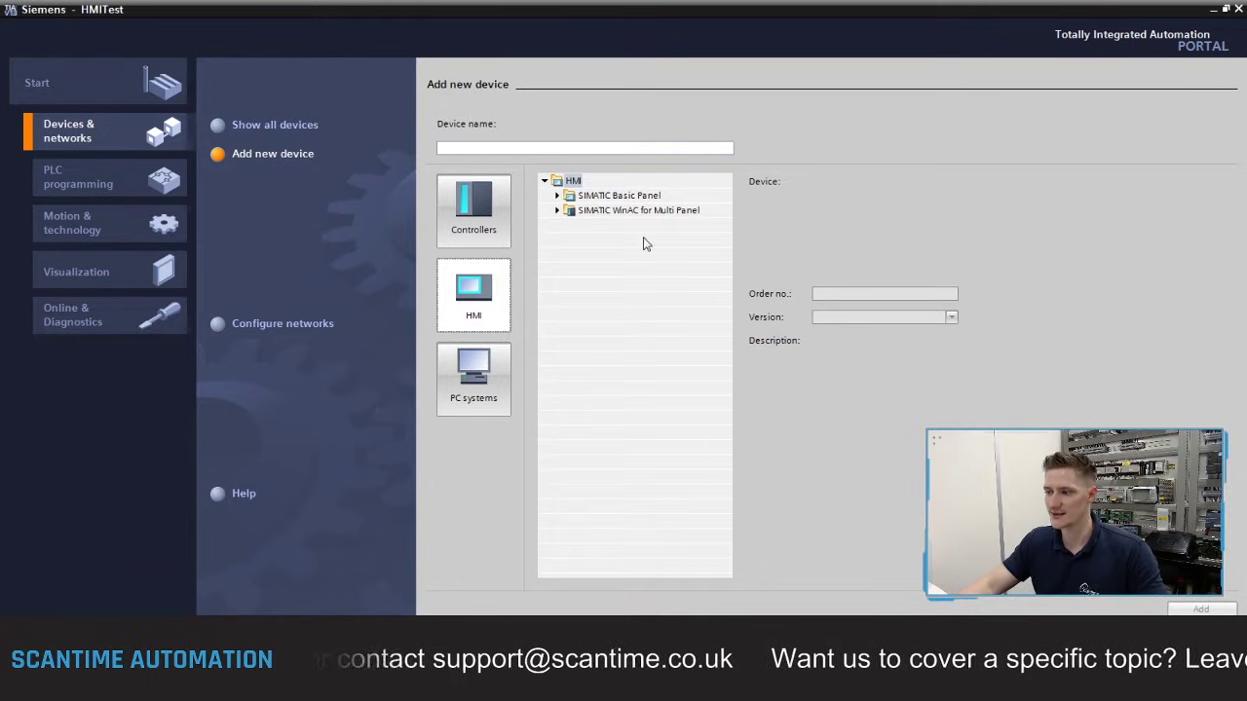
left_click(558, 196)
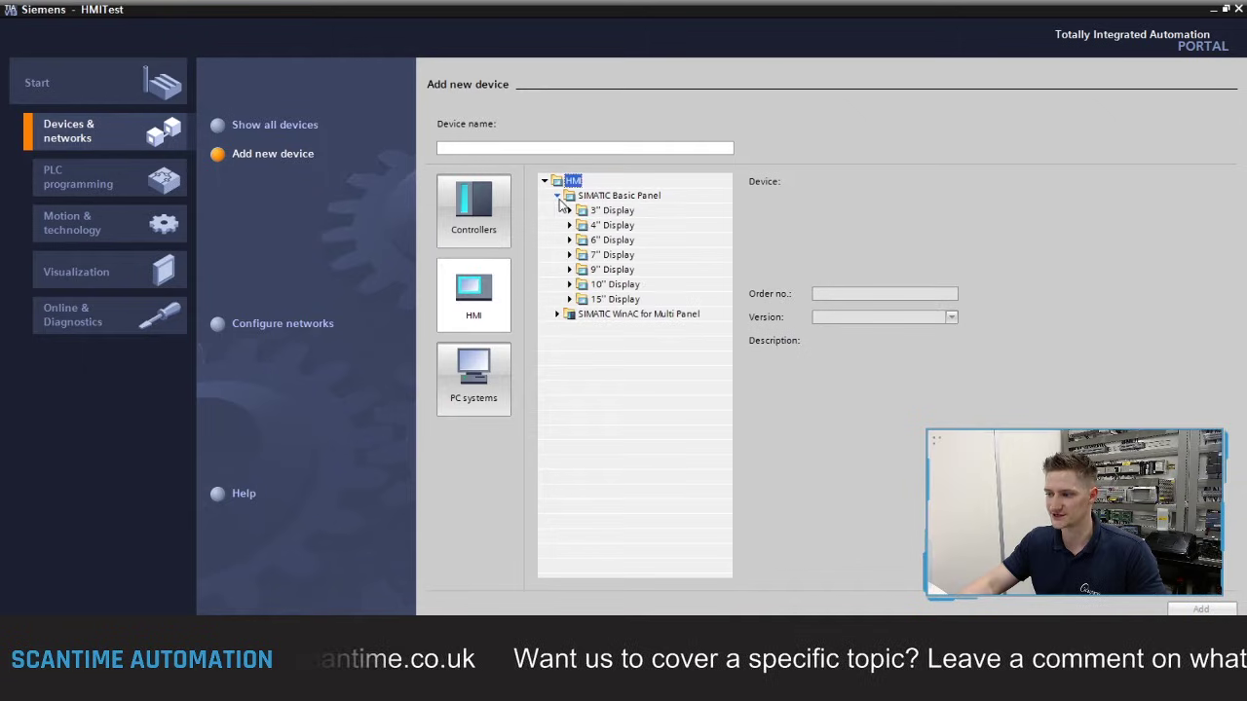
left_click(570, 240)
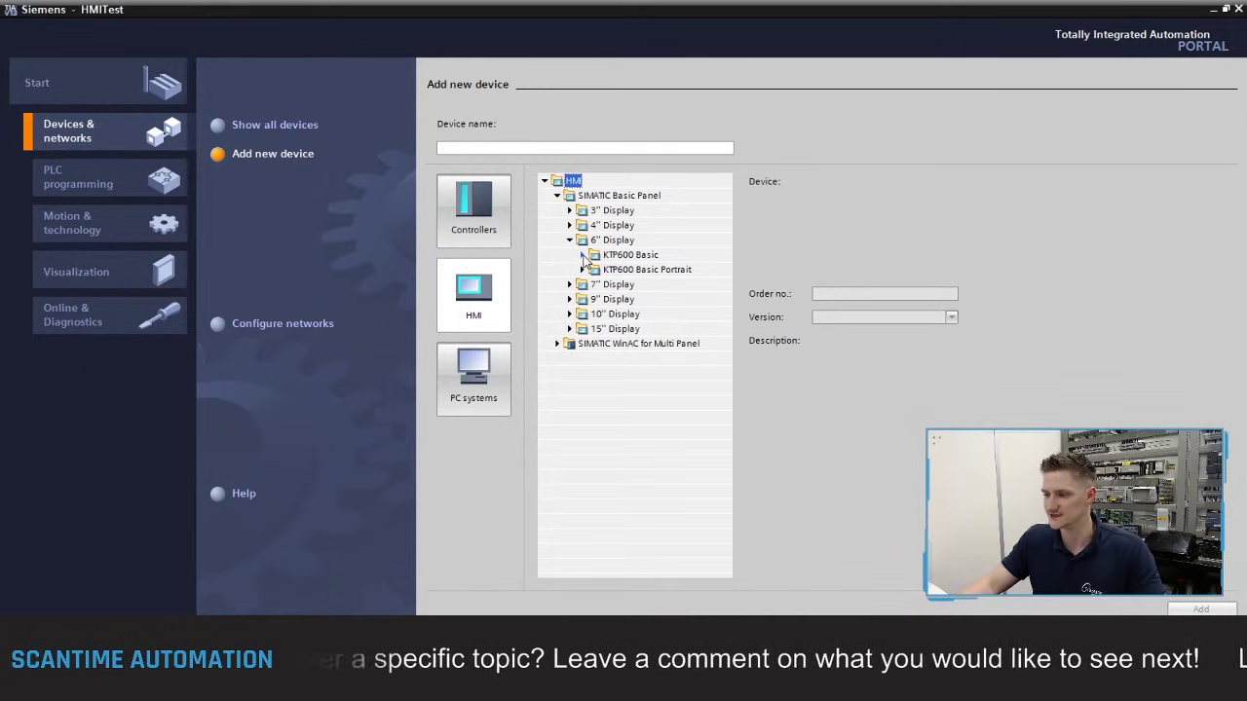
left_click(583, 255)
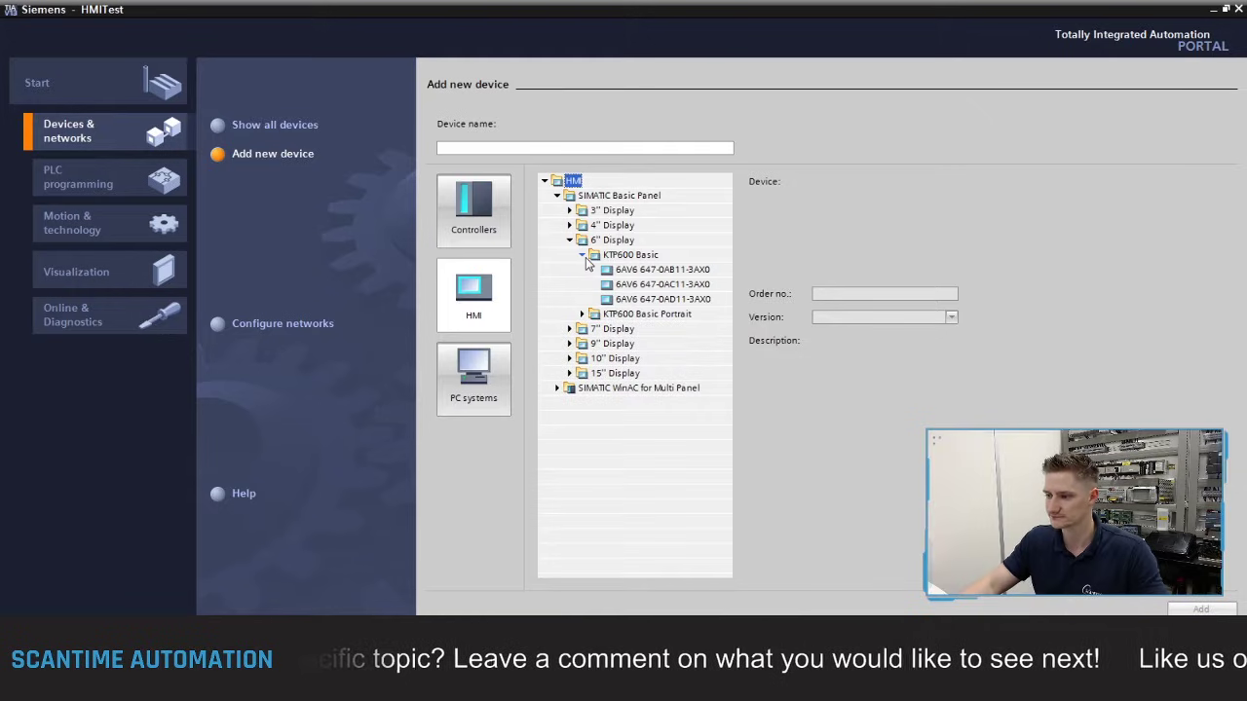
left_click(688, 300)
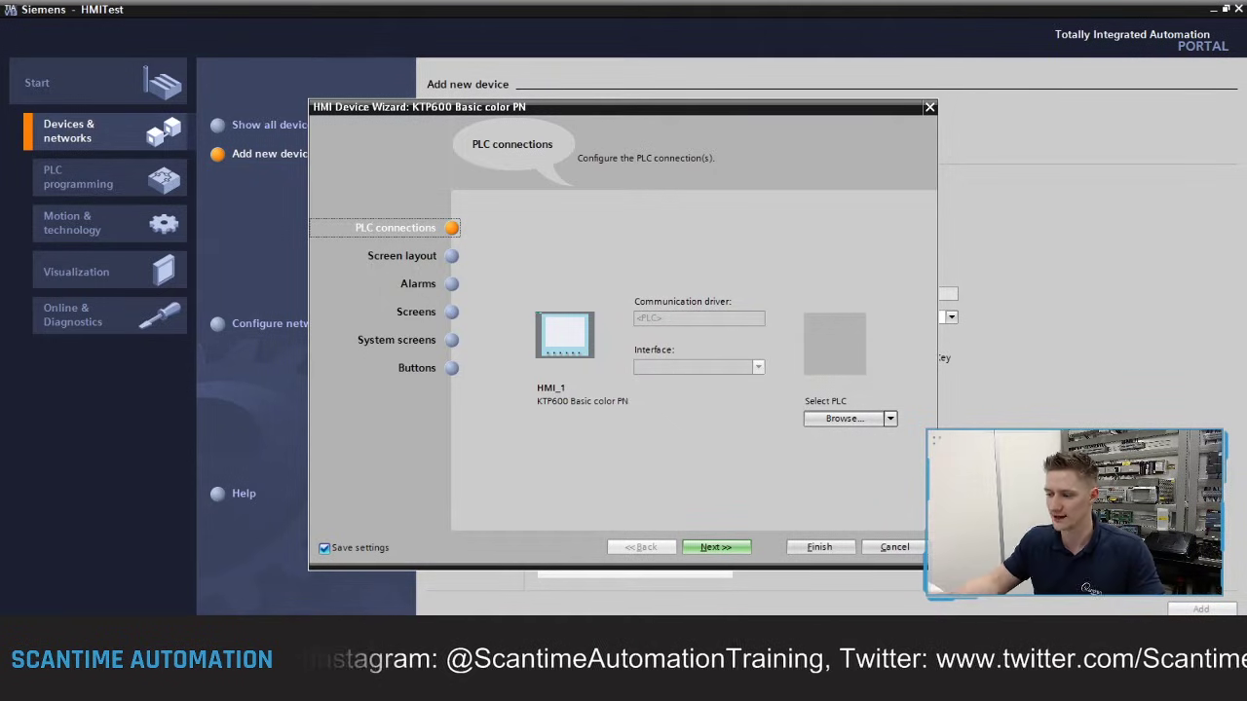
left_click(893, 546)
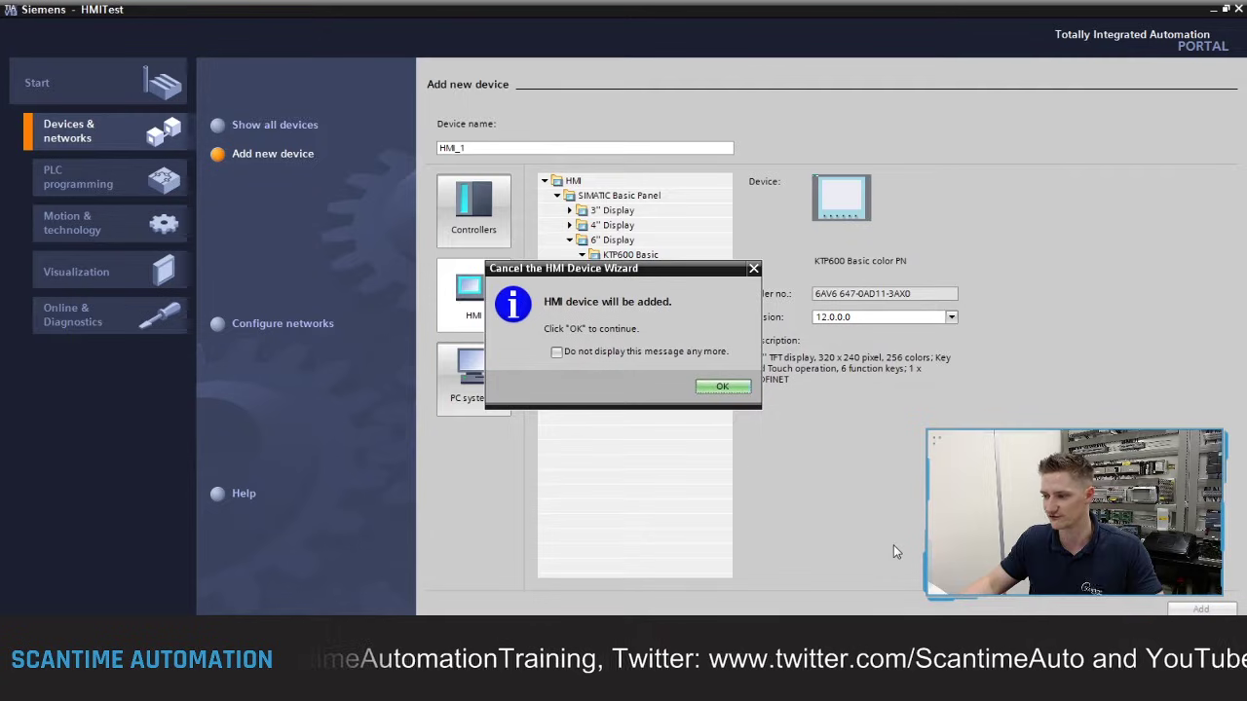
left_click(726, 386)
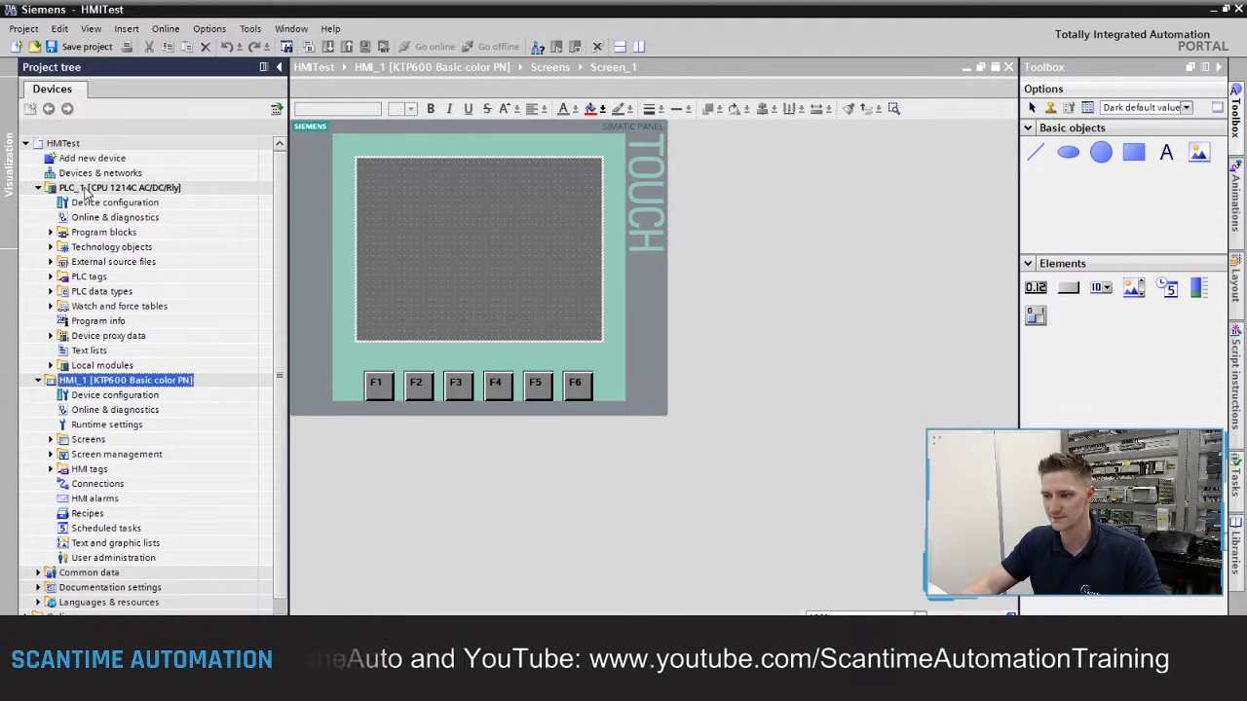
left_click(86, 188)
key("F2")
left_click(120, 382)
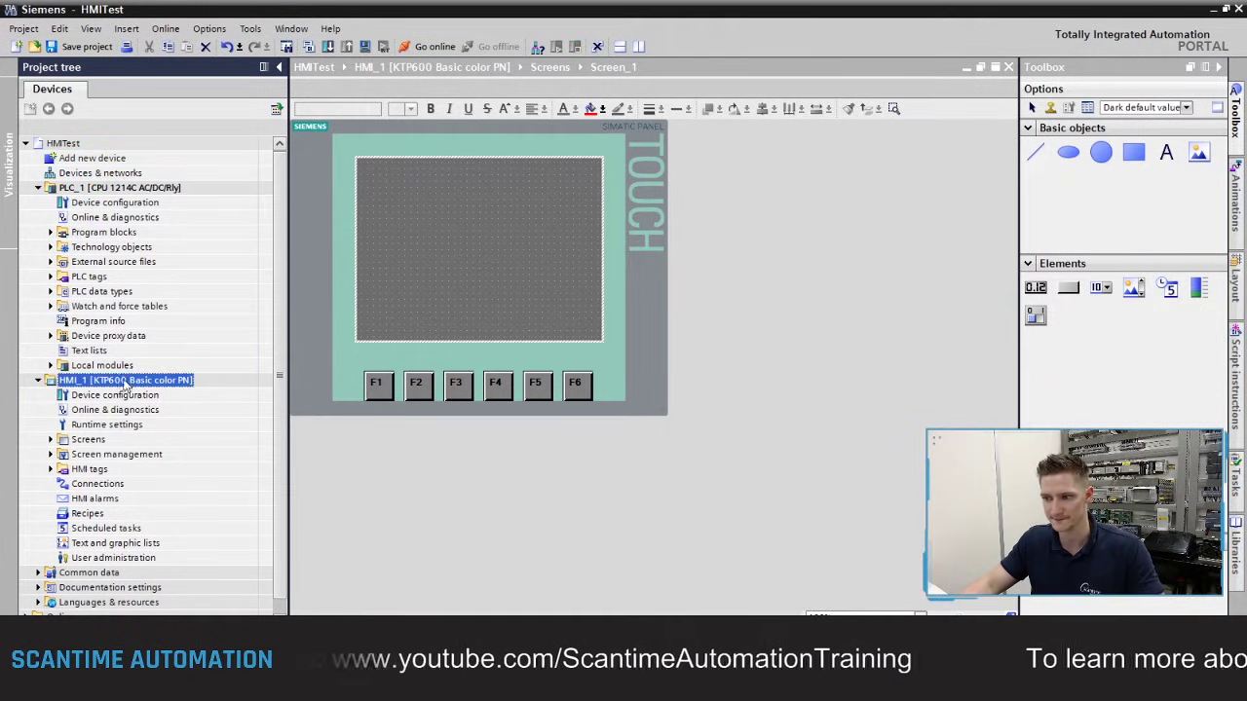
left_click(61, 144)
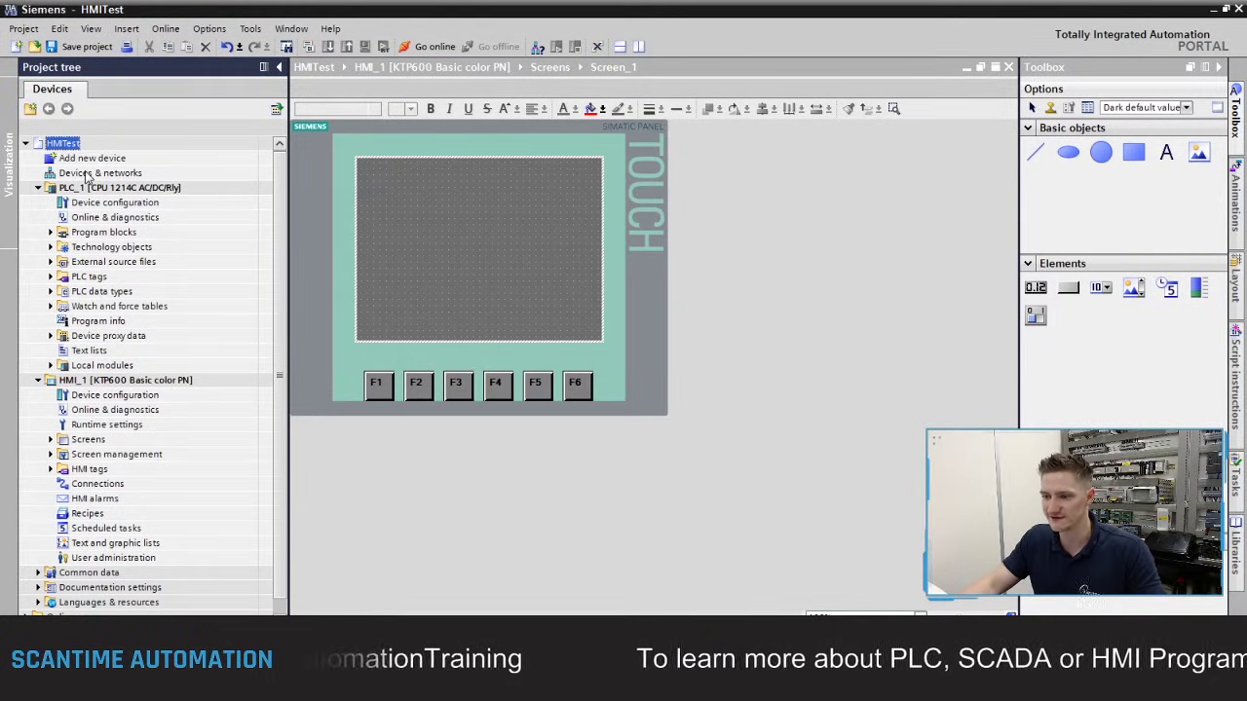
Network the PLC_1 and HMI_1 PROFINET ports together in Devices & networks
double_click(86, 174)
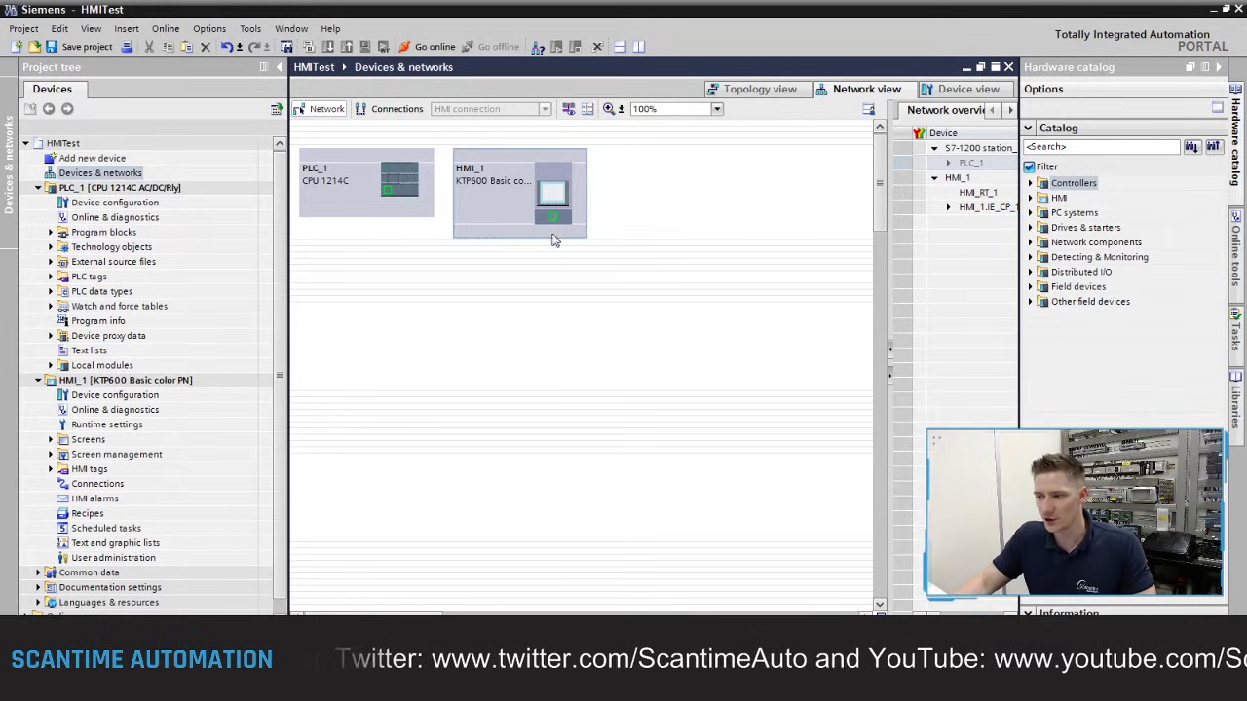
left_click_drag(388, 194, 555, 222)
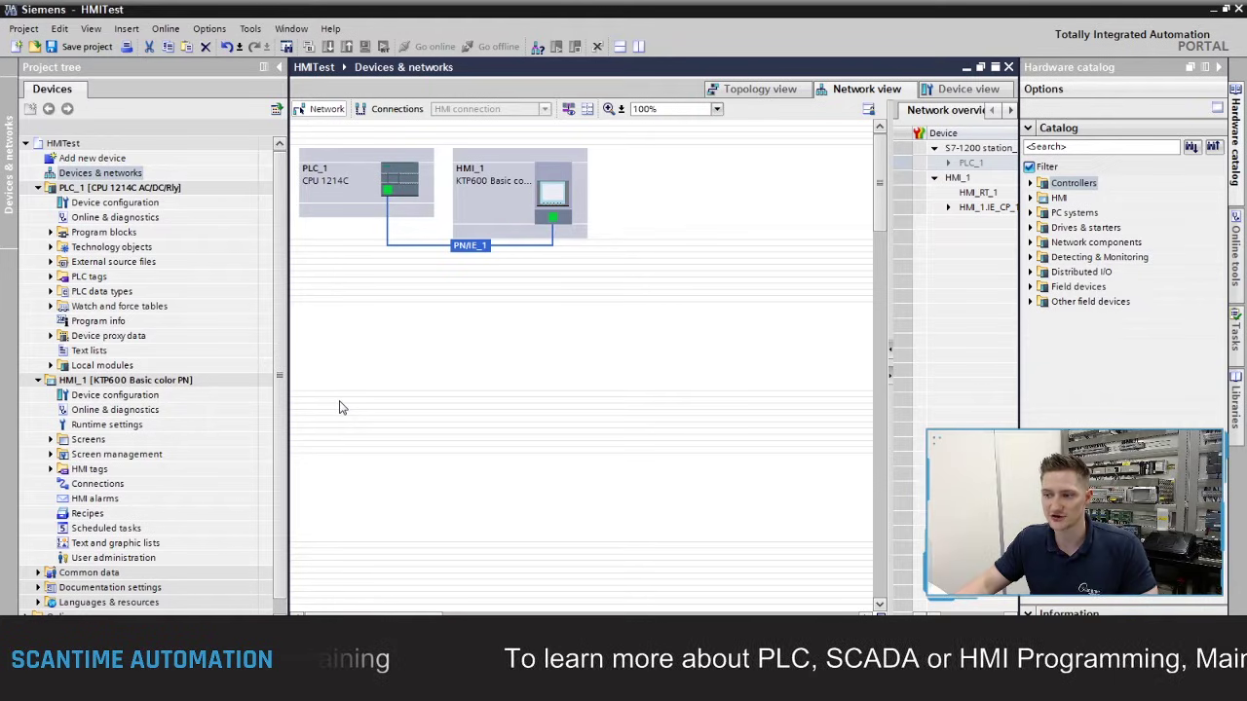
Add a new connection named PLC to HMI_1's connections
left_click(97, 485)
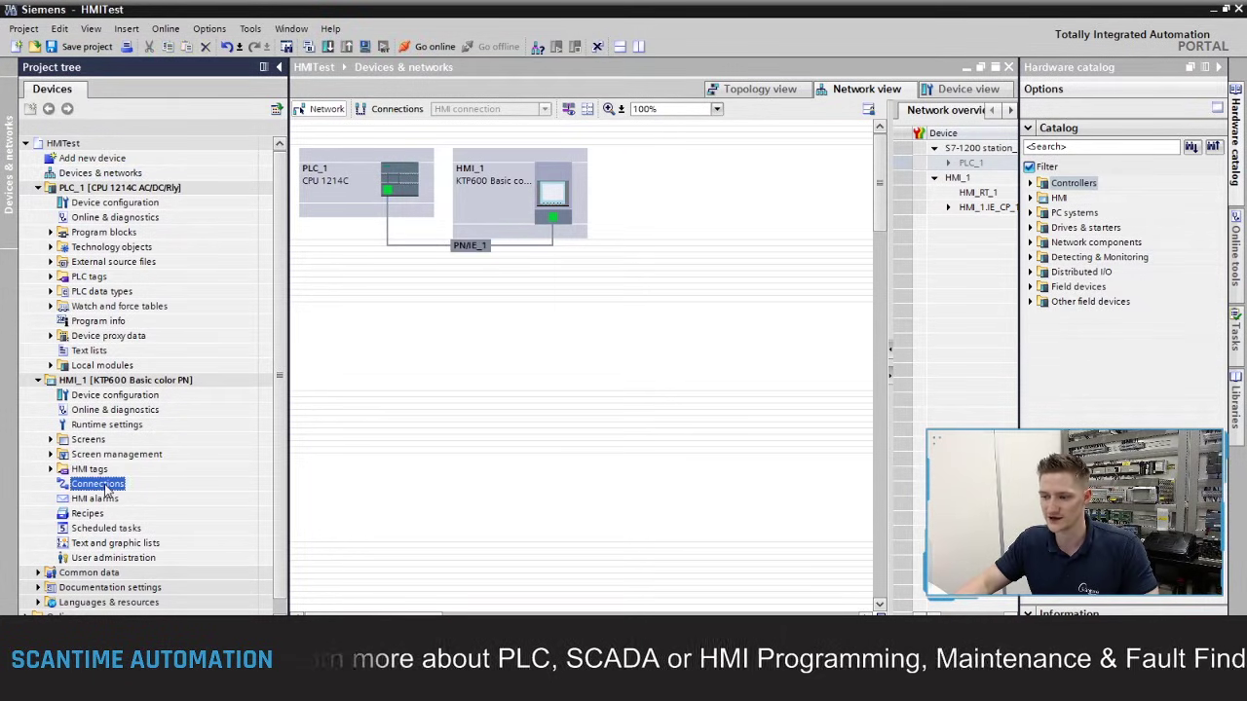
double_click(107, 490)
left_click(358, 166)
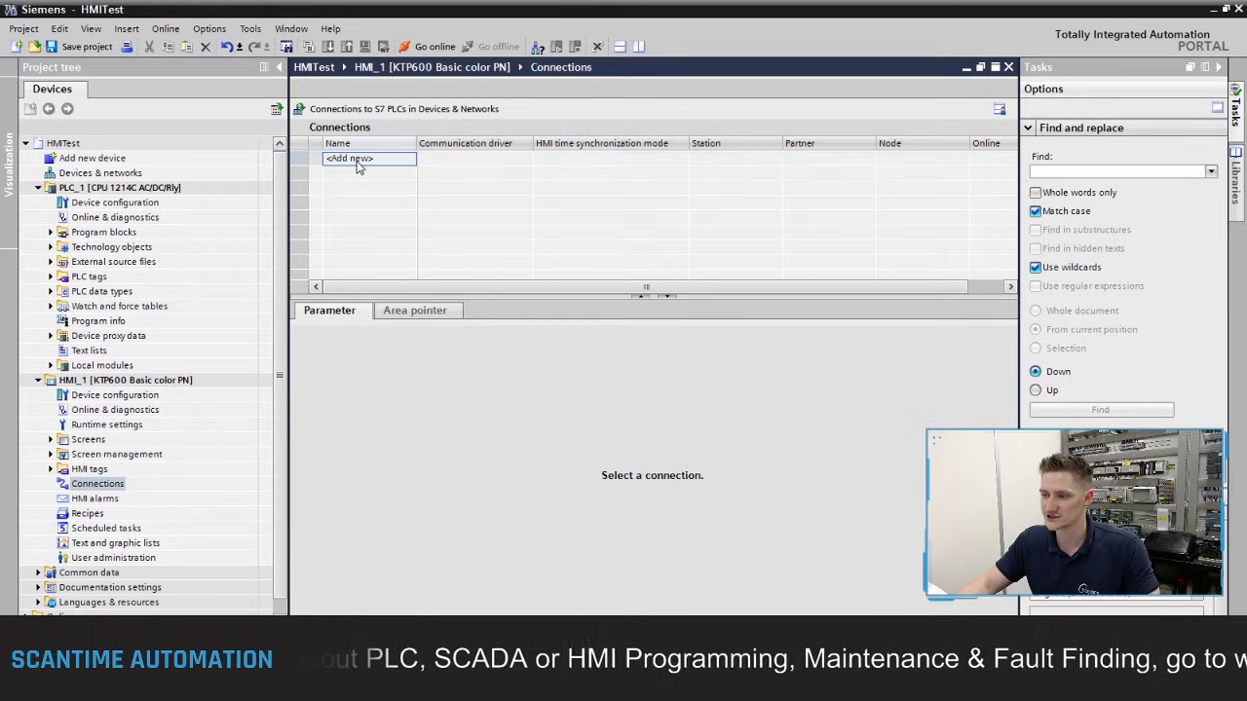
left_click(357, 161)
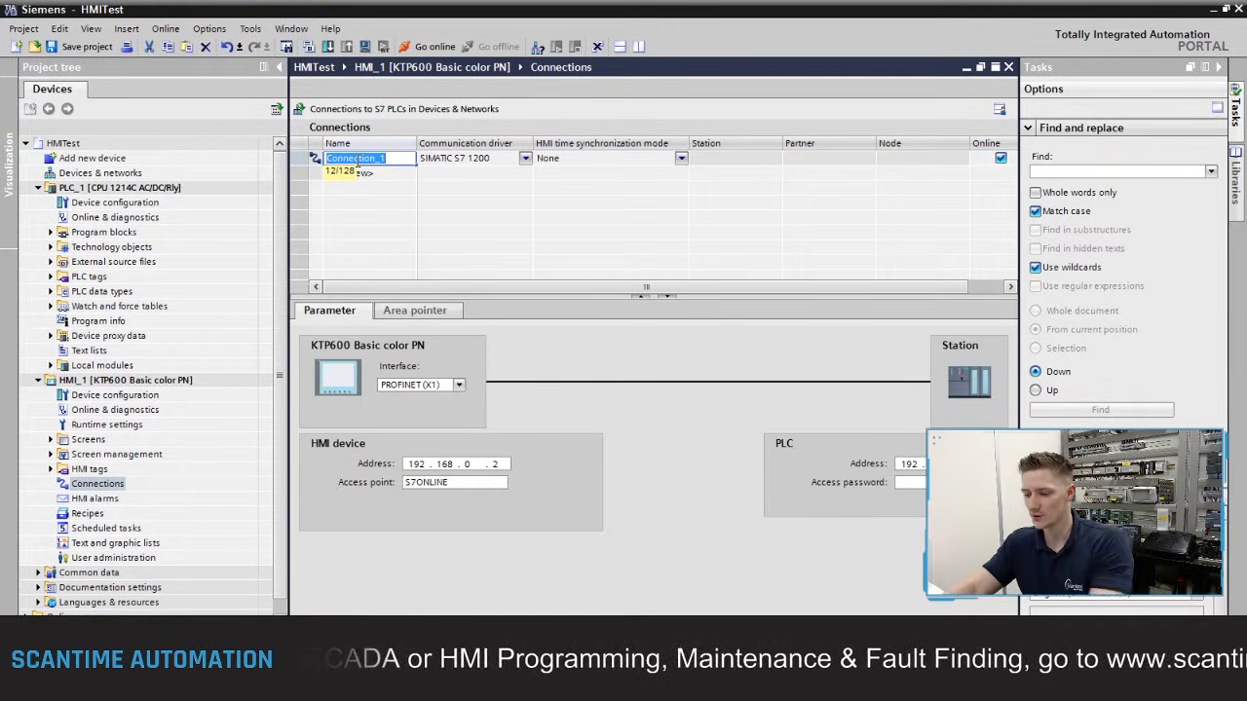
type("PLC")
key("Return")
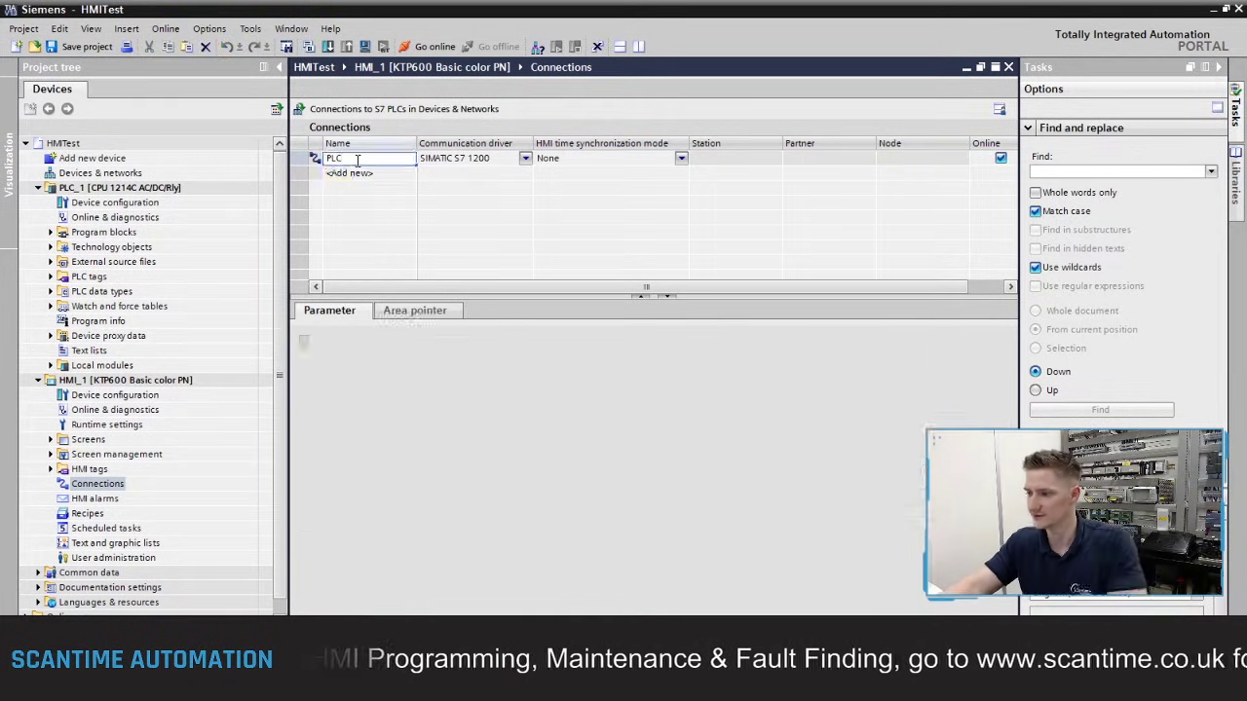
Review the communication drivers offered for the PLC connection, keeping SIMATIC S7 1200
left_click(517, 161)
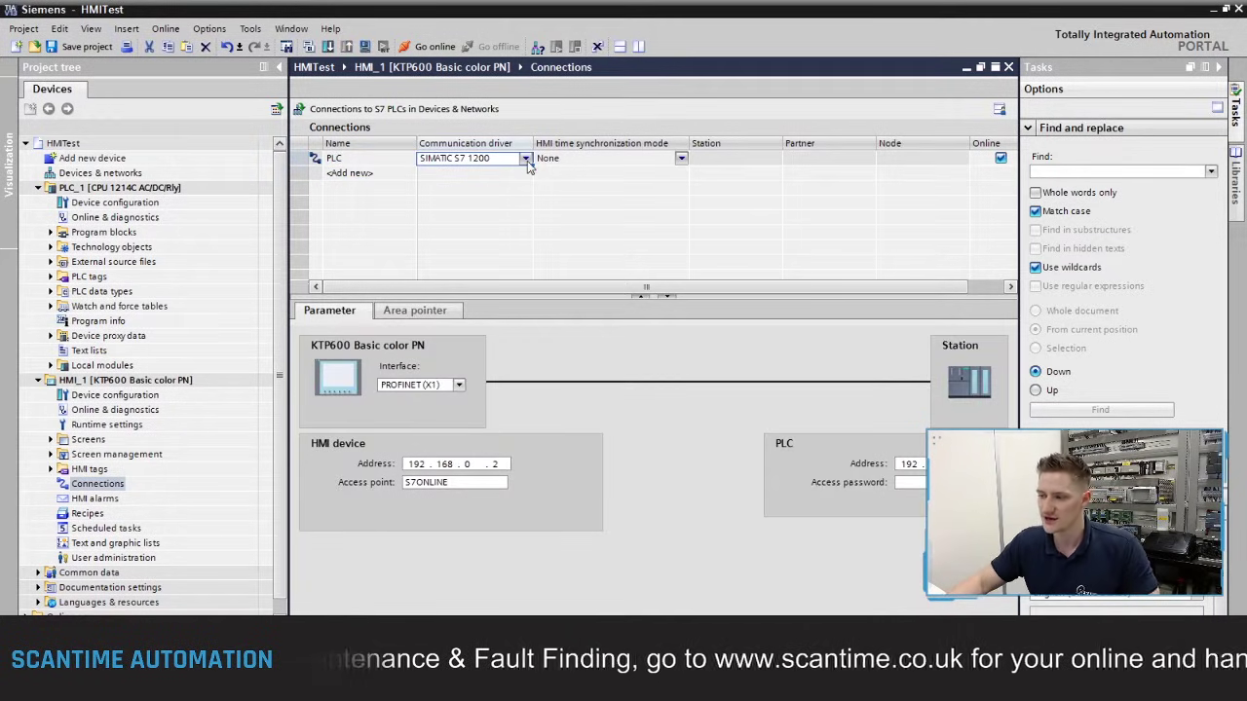
left_click(525, 160)
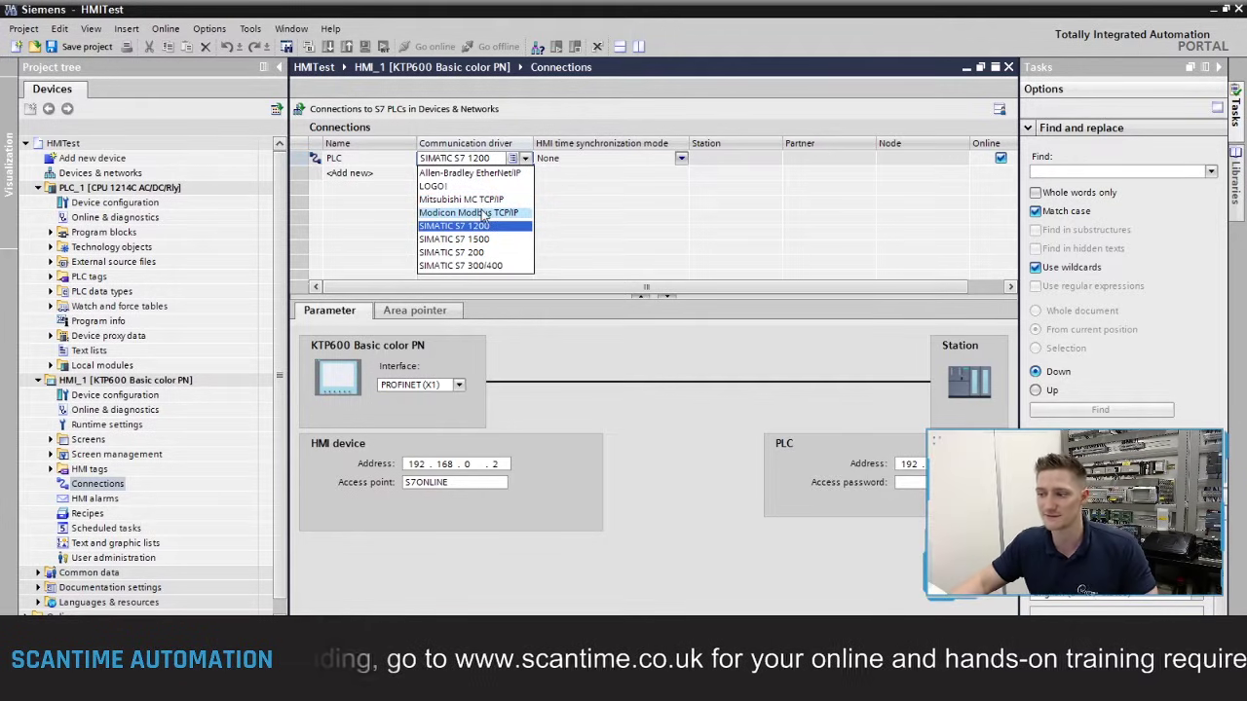
left_click(524, 159)
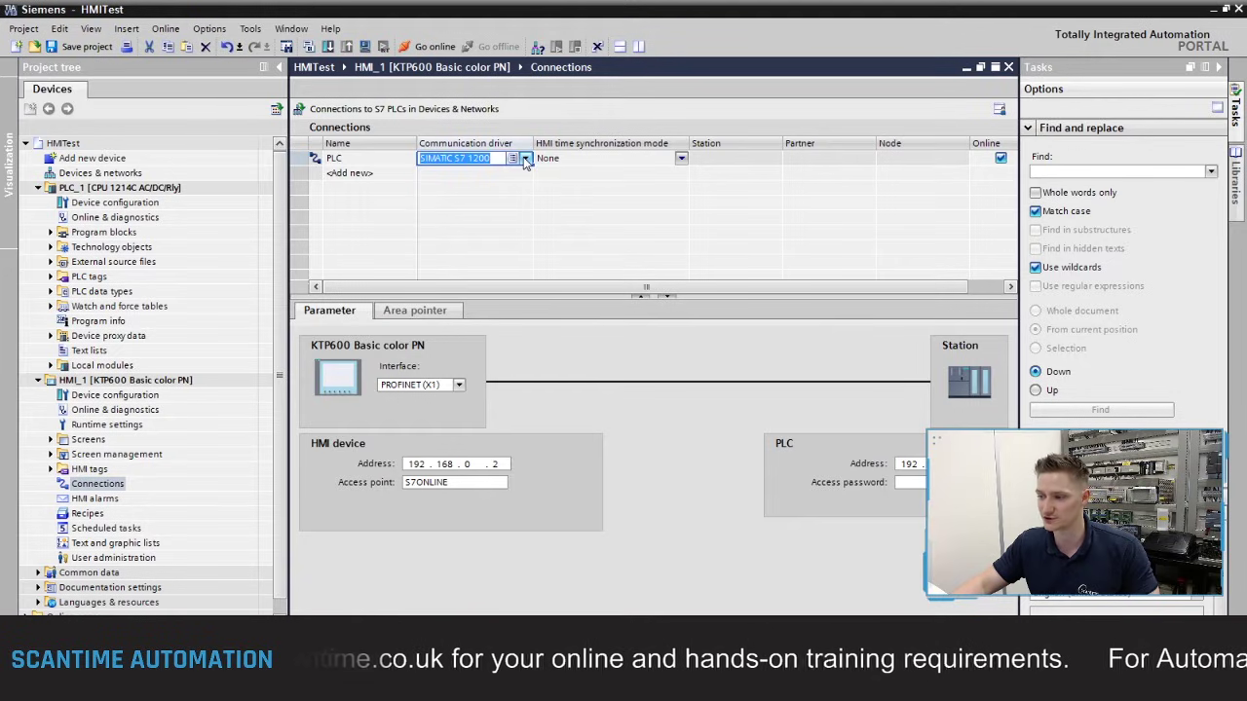
left_click(481, 481)
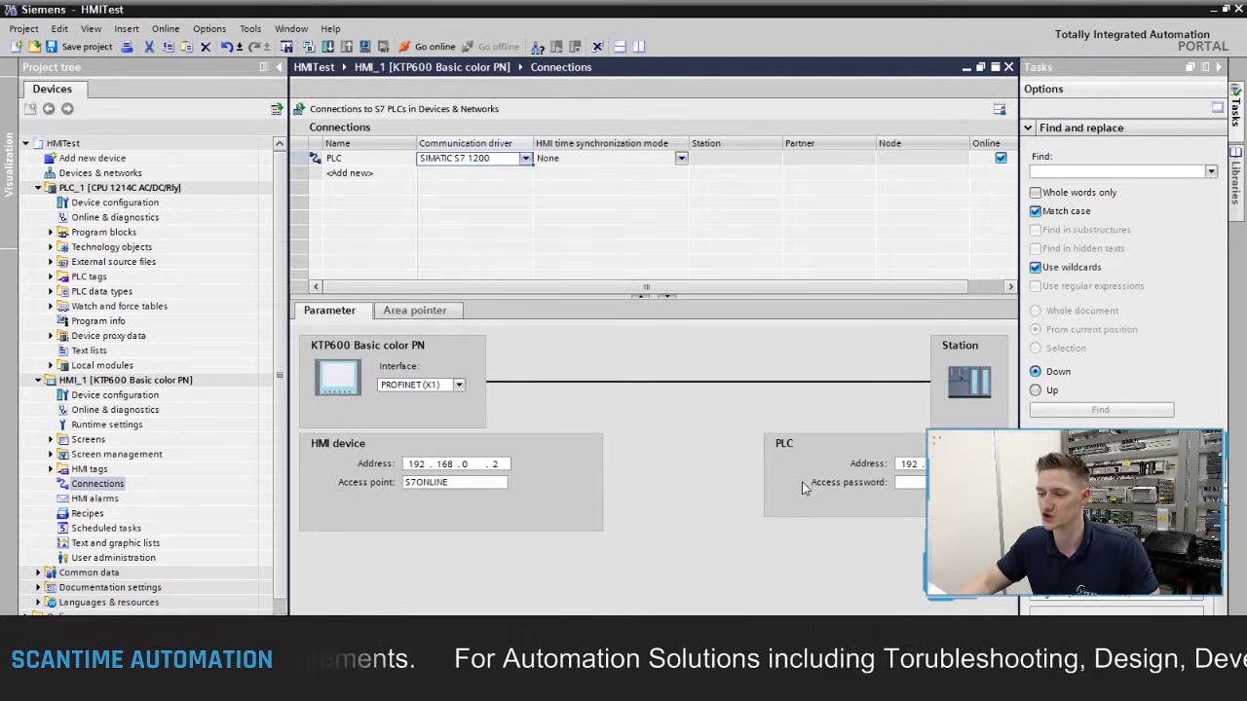
Check the IP address of PLC_1 in the Ethernet addresses of its device configuration
double_click(139, 203)
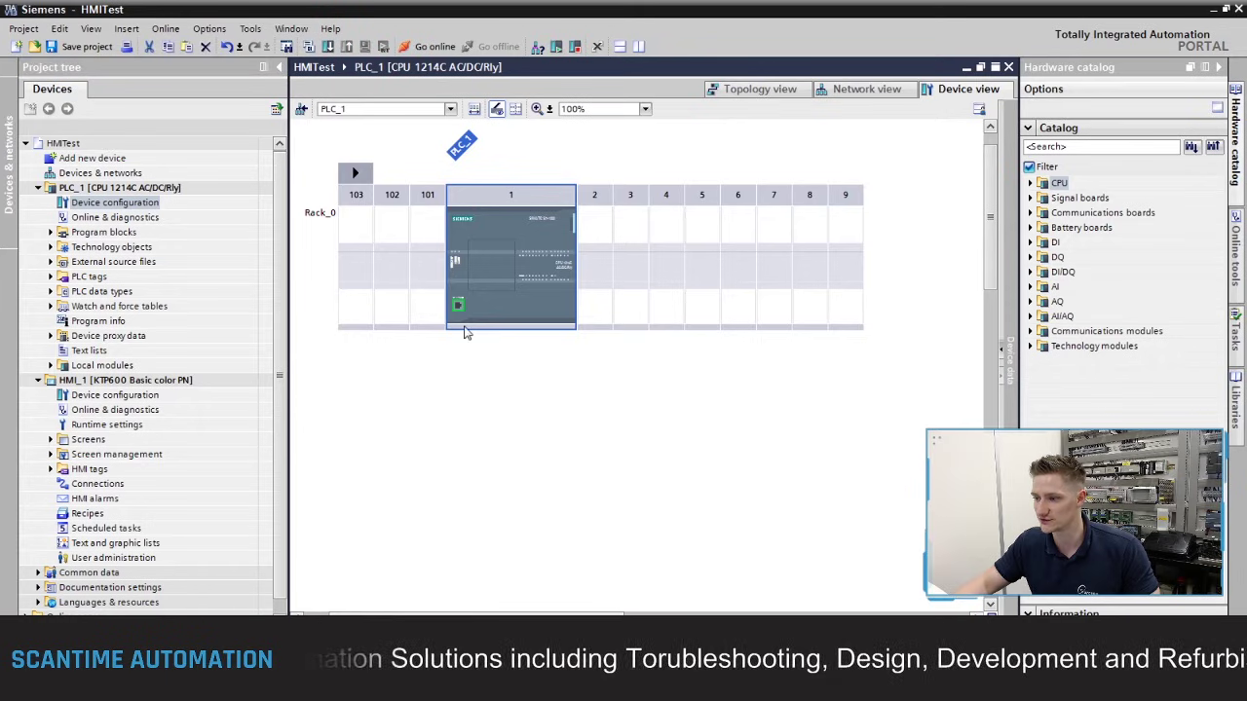
double_click(541, 294)
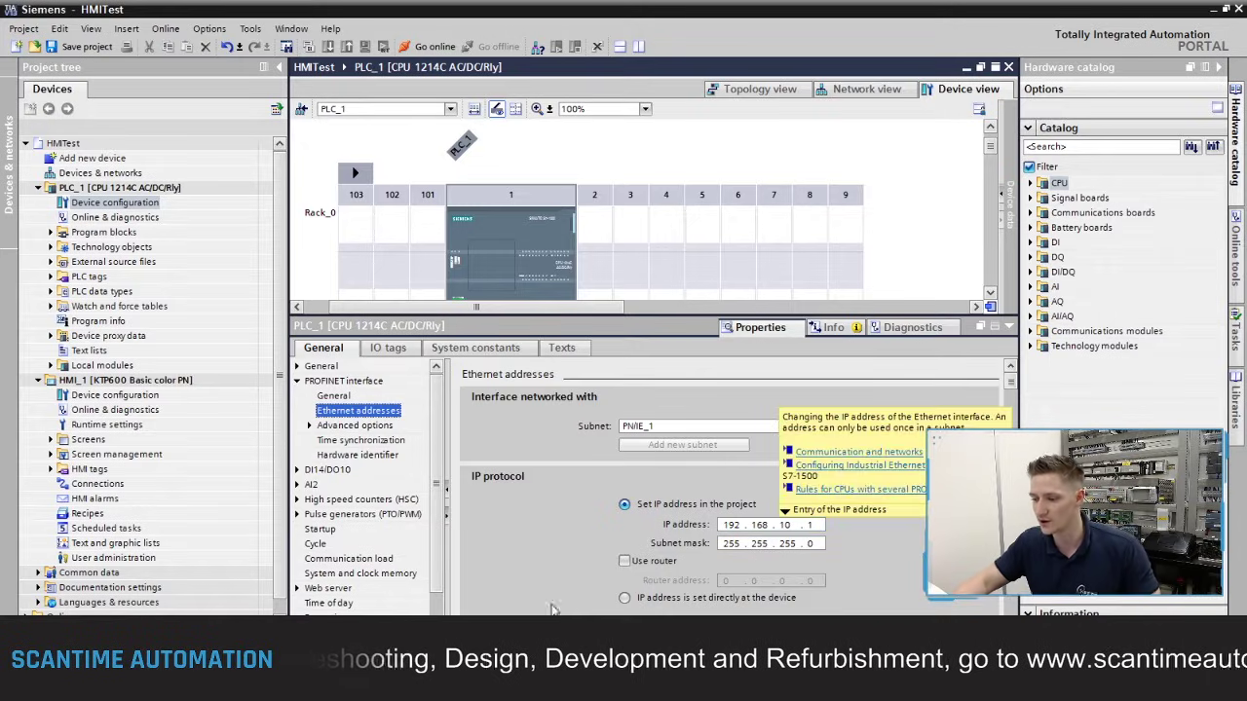
Set the HMI device address of the PLC connection to 192.168.10.2, and collapse PLC_1 in the project tree
double_click(97, 483)
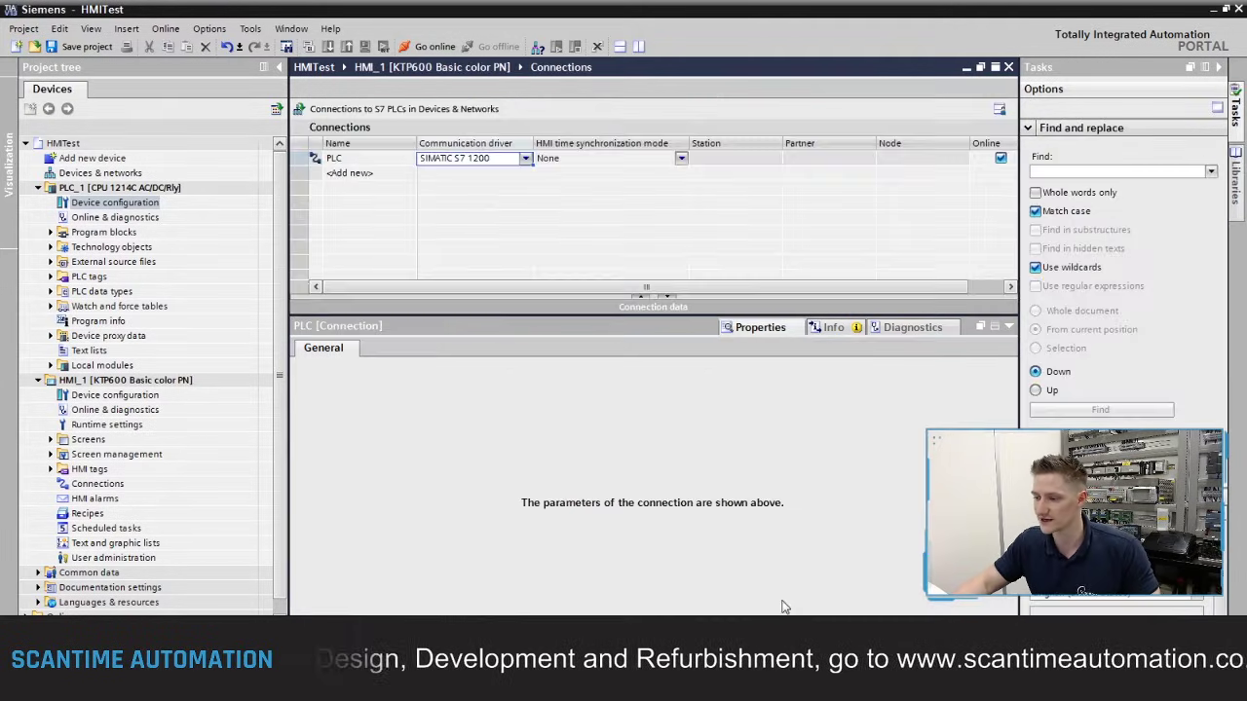
left_click(1009, 327)
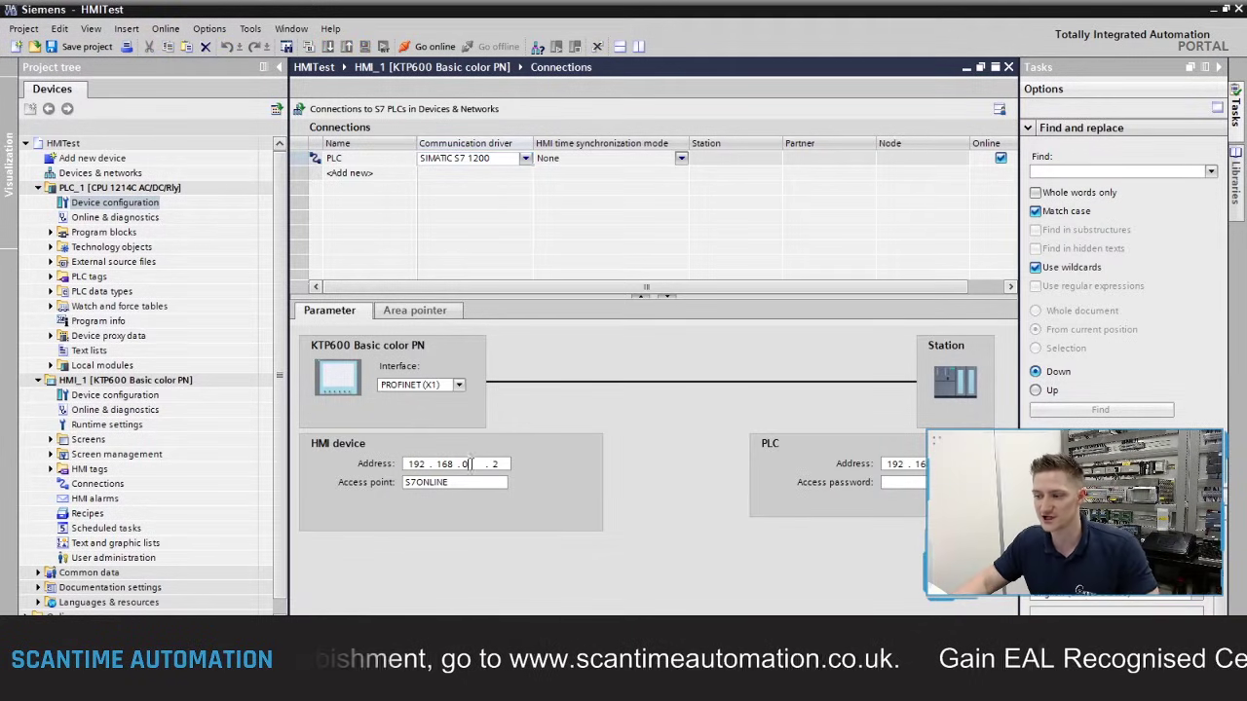
type("1")
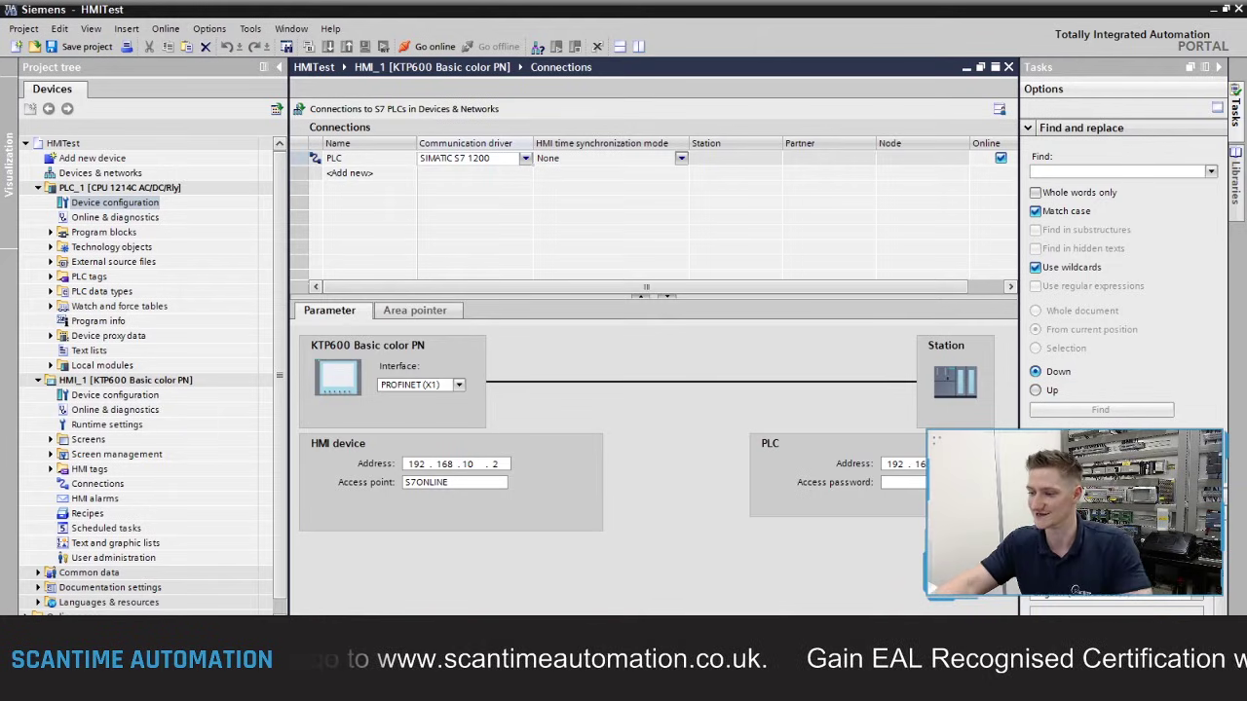
key("Tab")
left_click(546, 226)
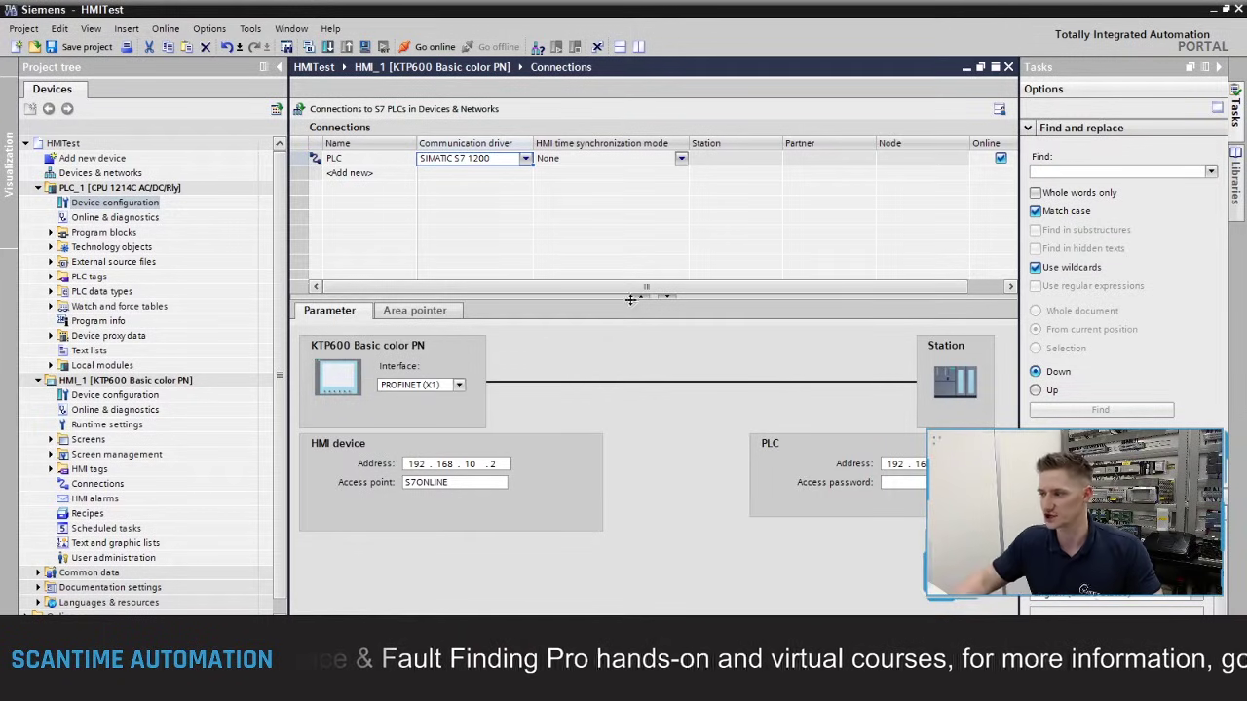
left_click(39, 189)
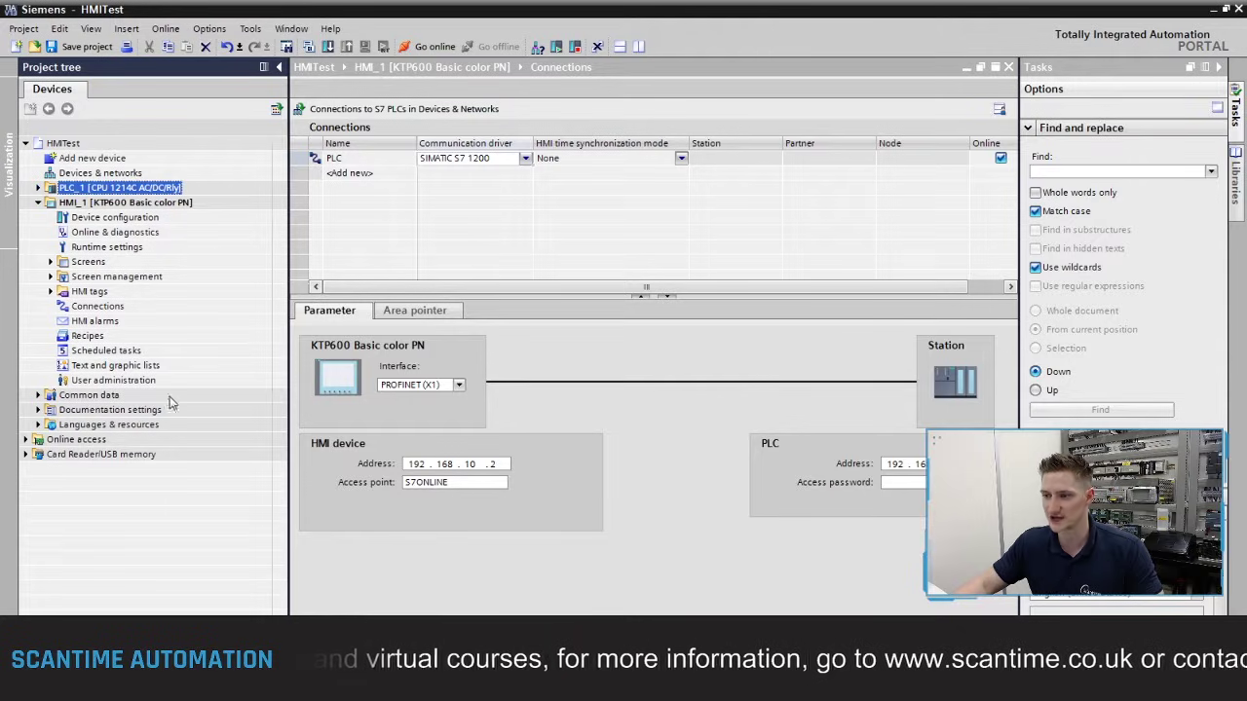
Check the IP address of HMI_1 in the Ethernet addresses of its device configuration, and collapse the properties
left_click(136, 222)
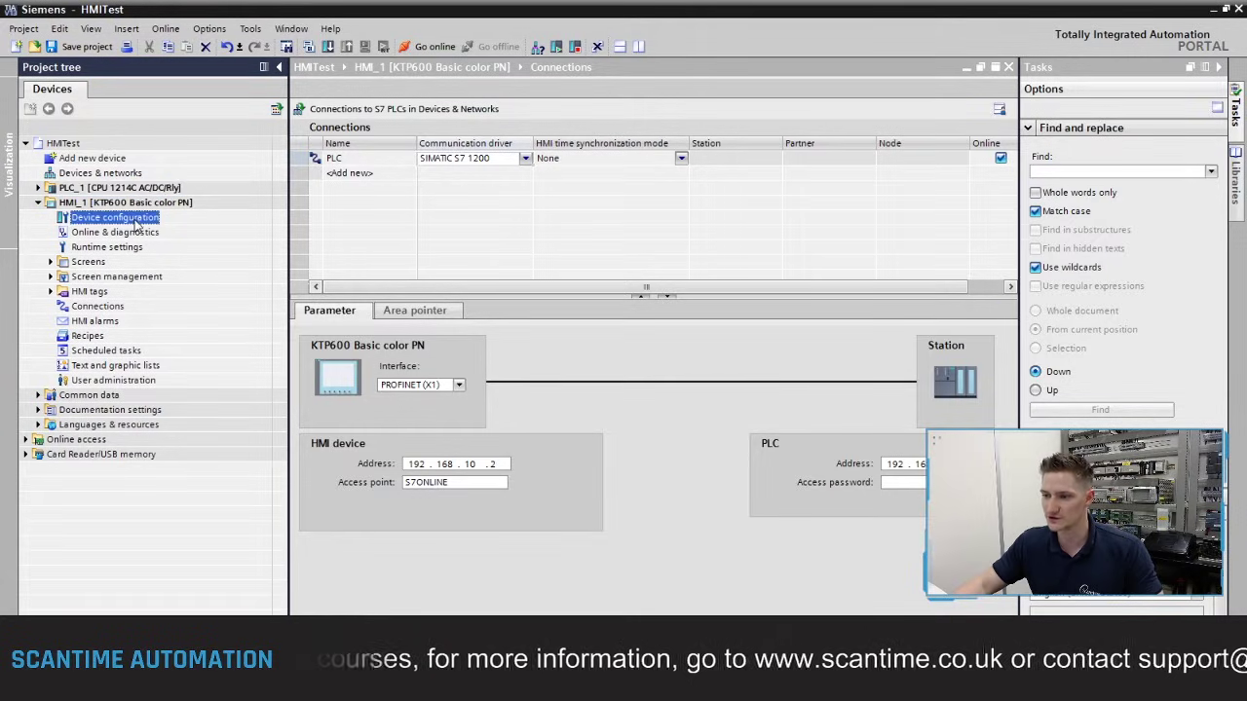
double_click(136, 222)
double_click(469, 269)
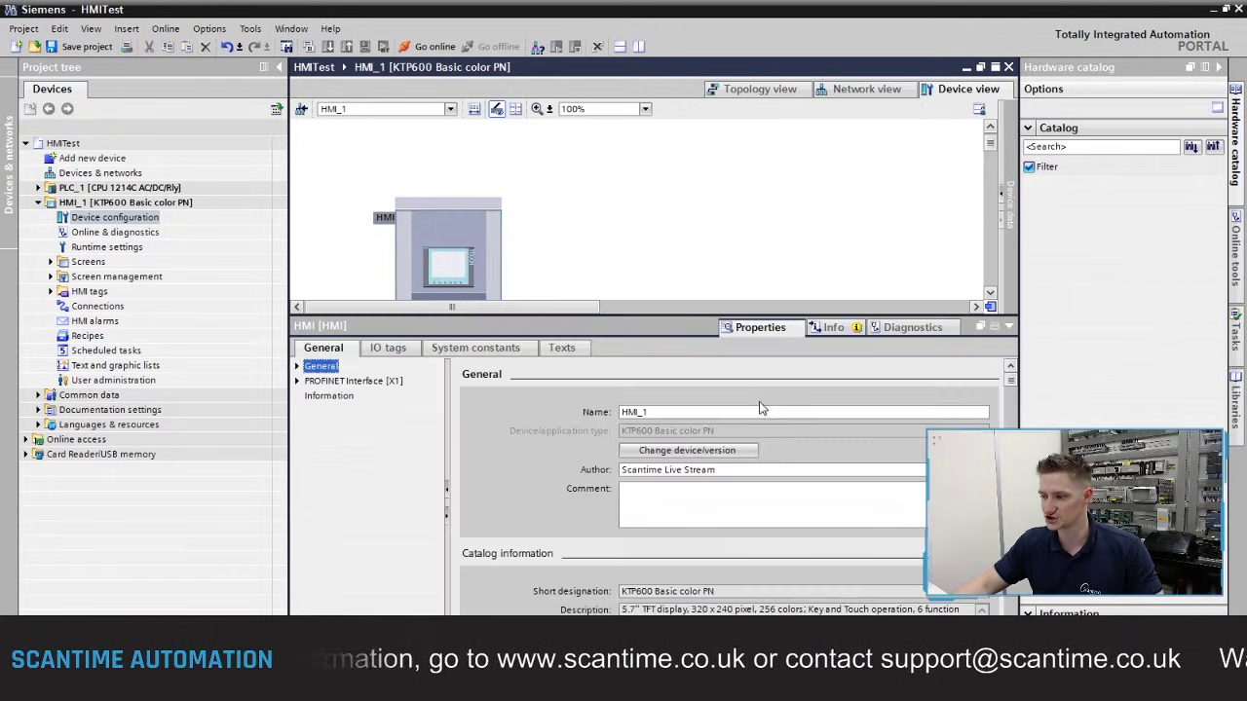
left_click(297, 381)
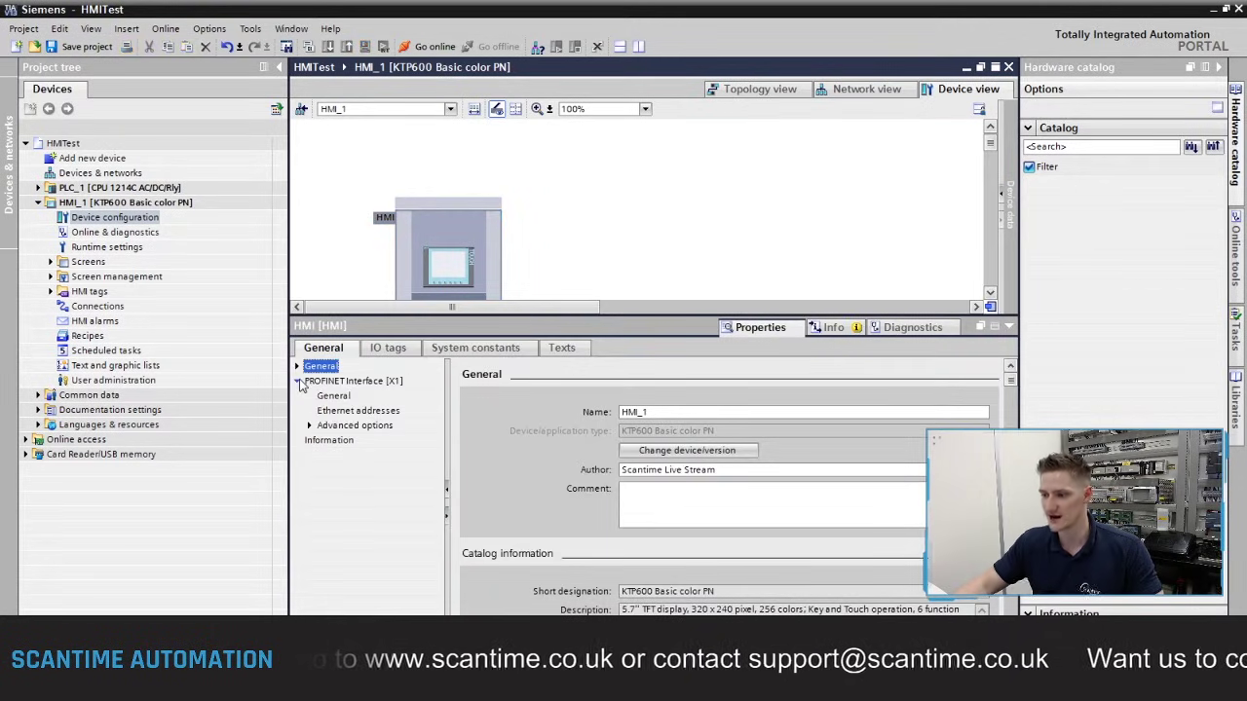
left_click(343, 414)
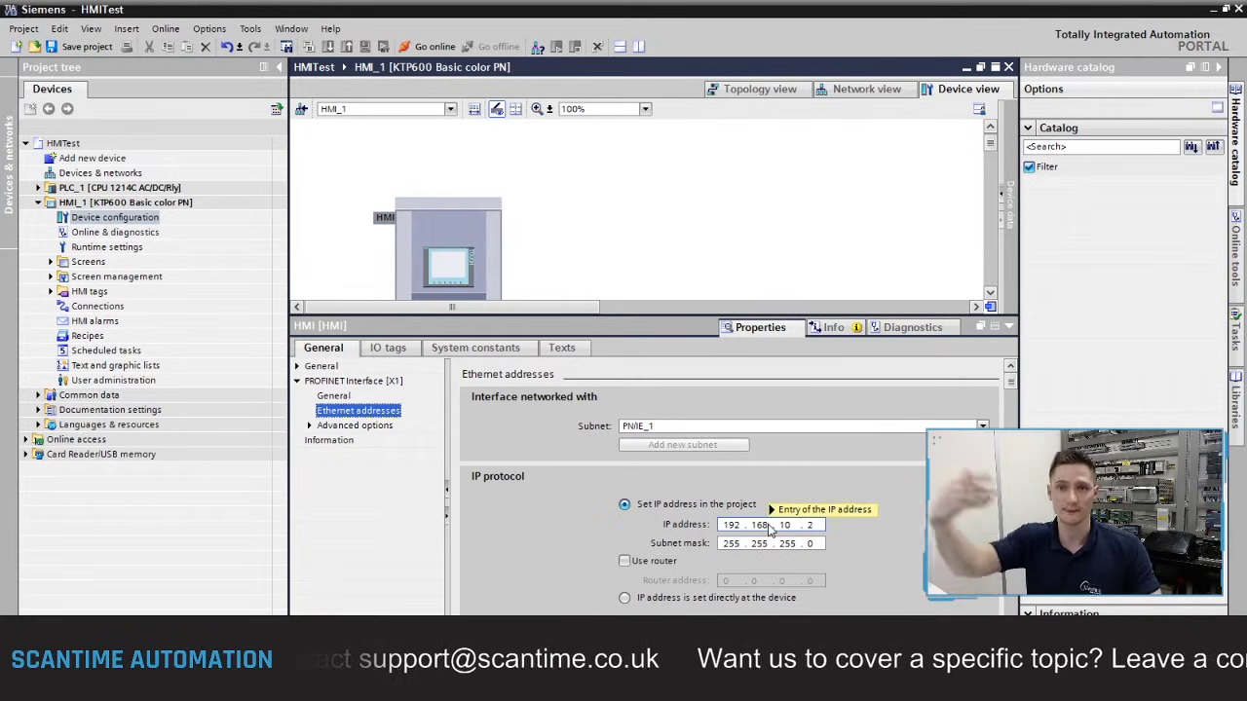
mouse_move(770, 527)
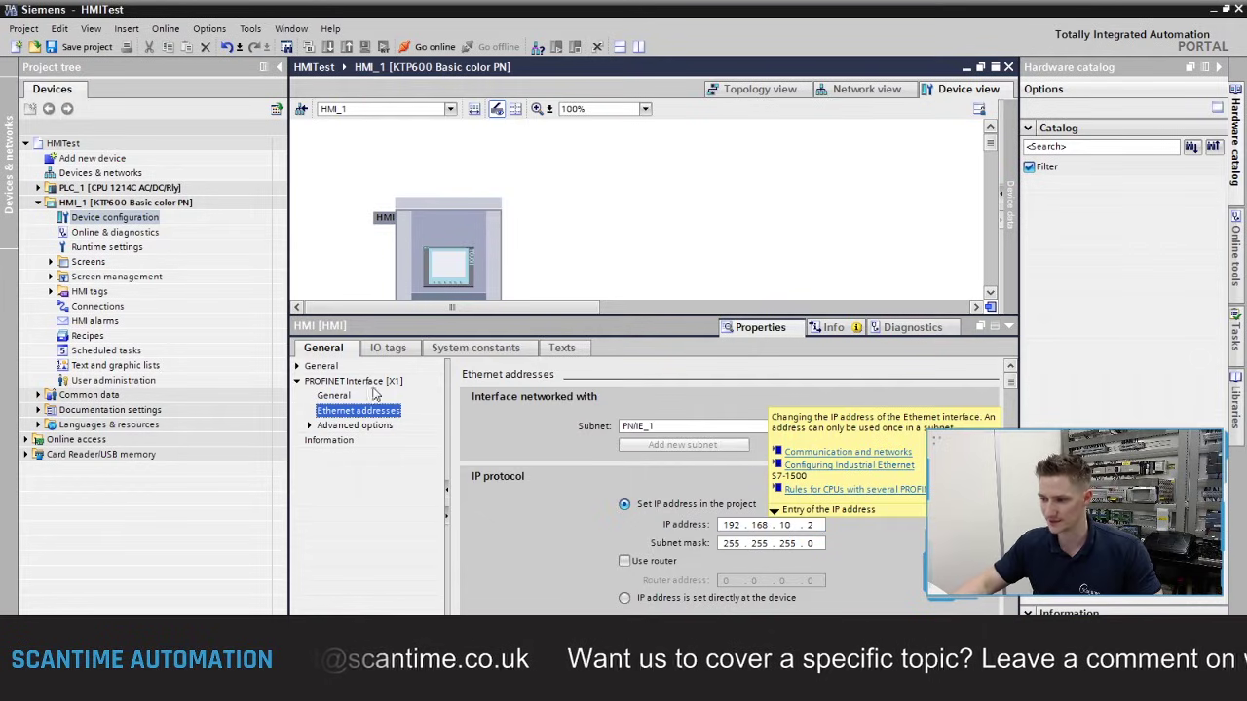
left_click(325, 381)
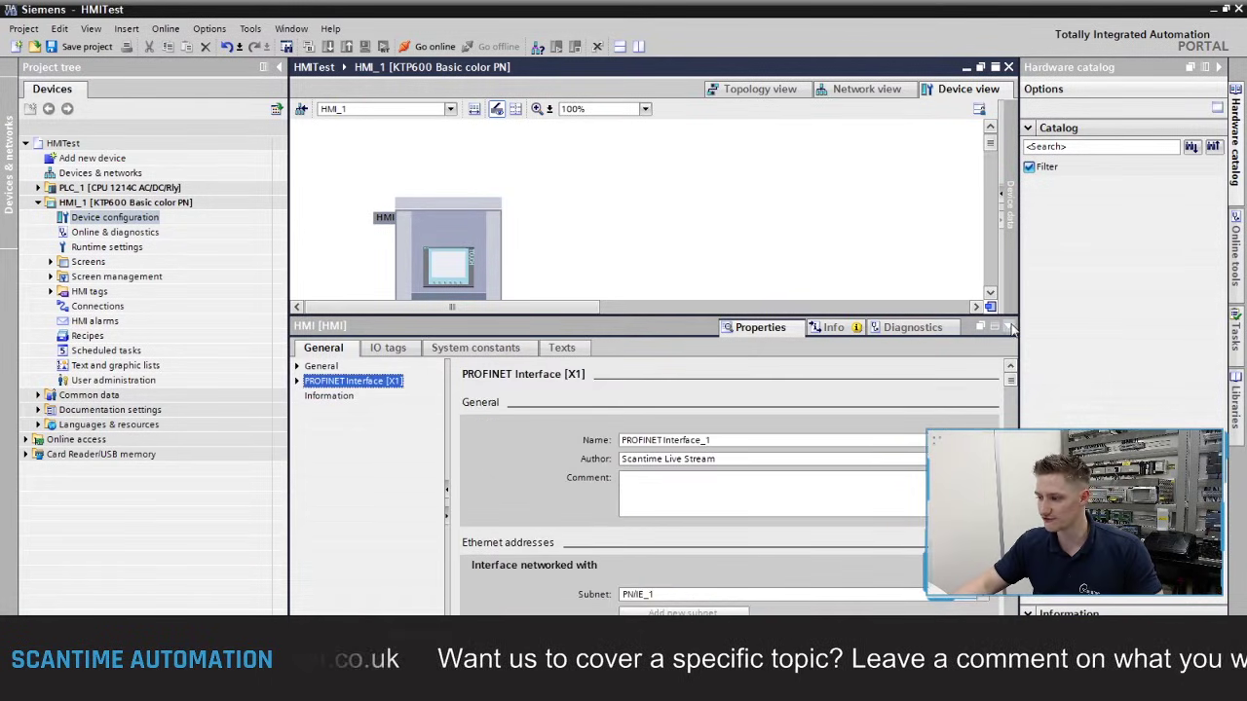
left_click(1009, 327)
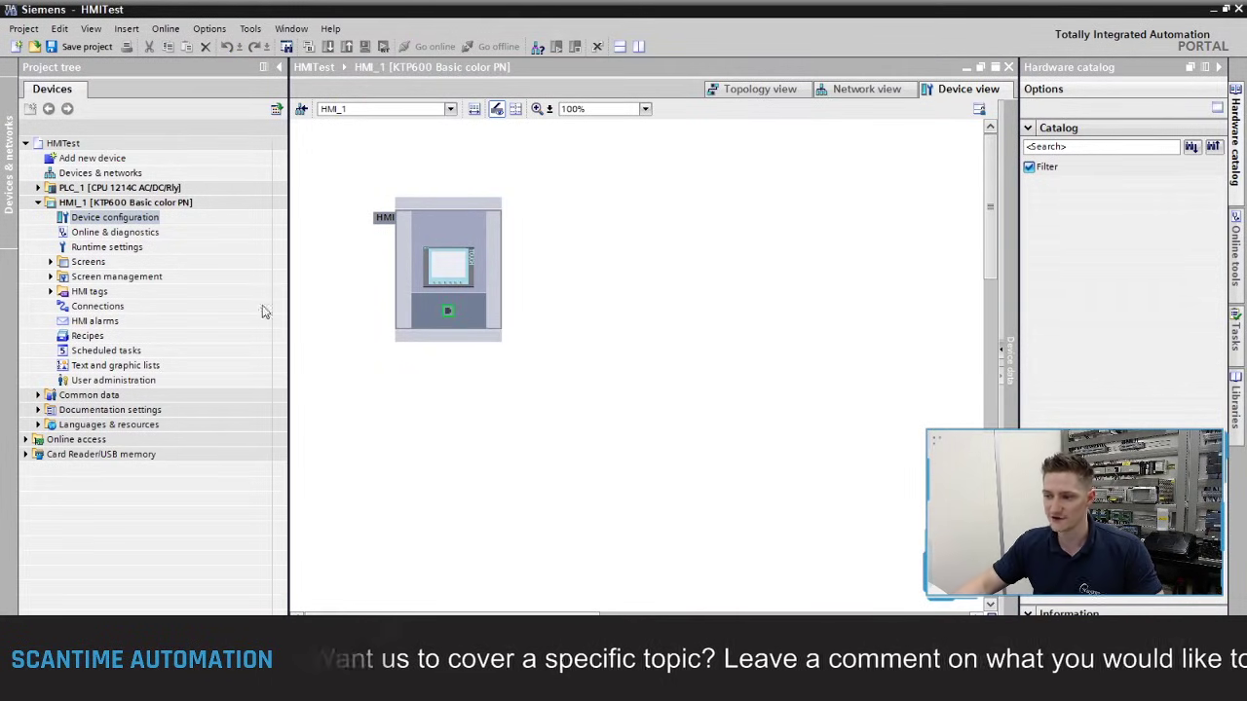
Open the list of all HMI tags of HMI_1 and enlarge the tag table area
left_click(82, 292)
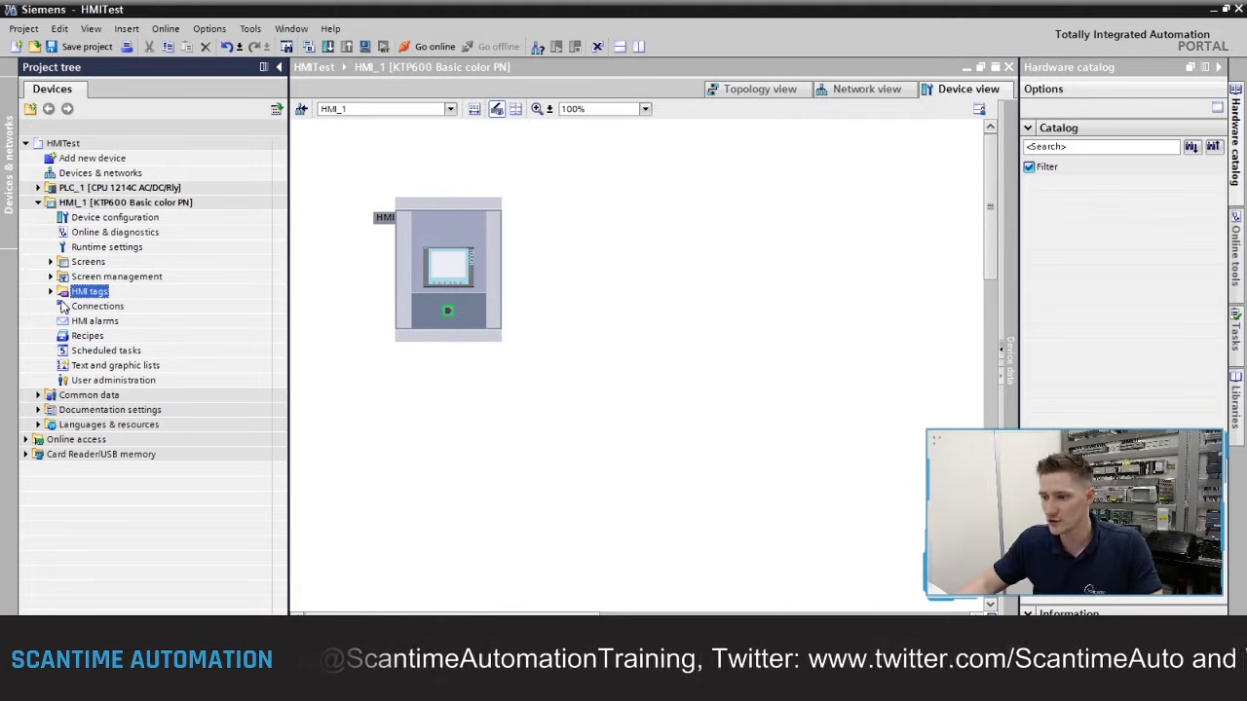
left_click(50, 292)
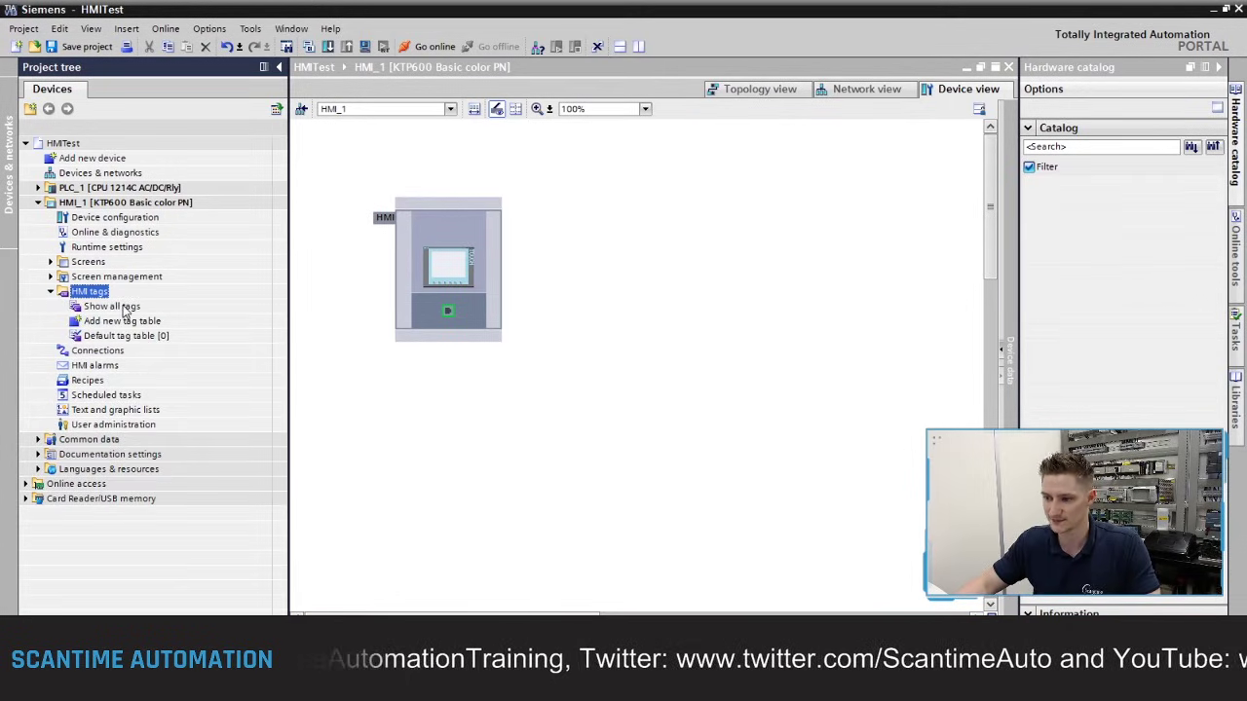
double_click(123, 307)
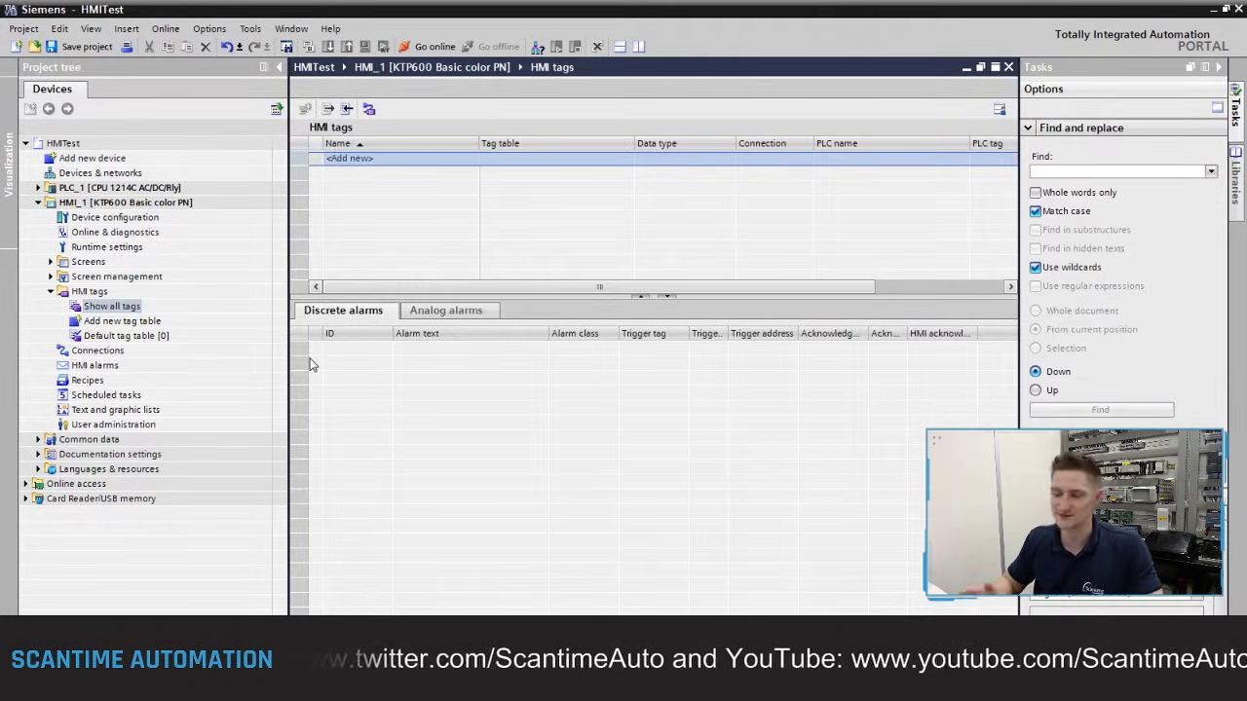
left_click(663, 297)
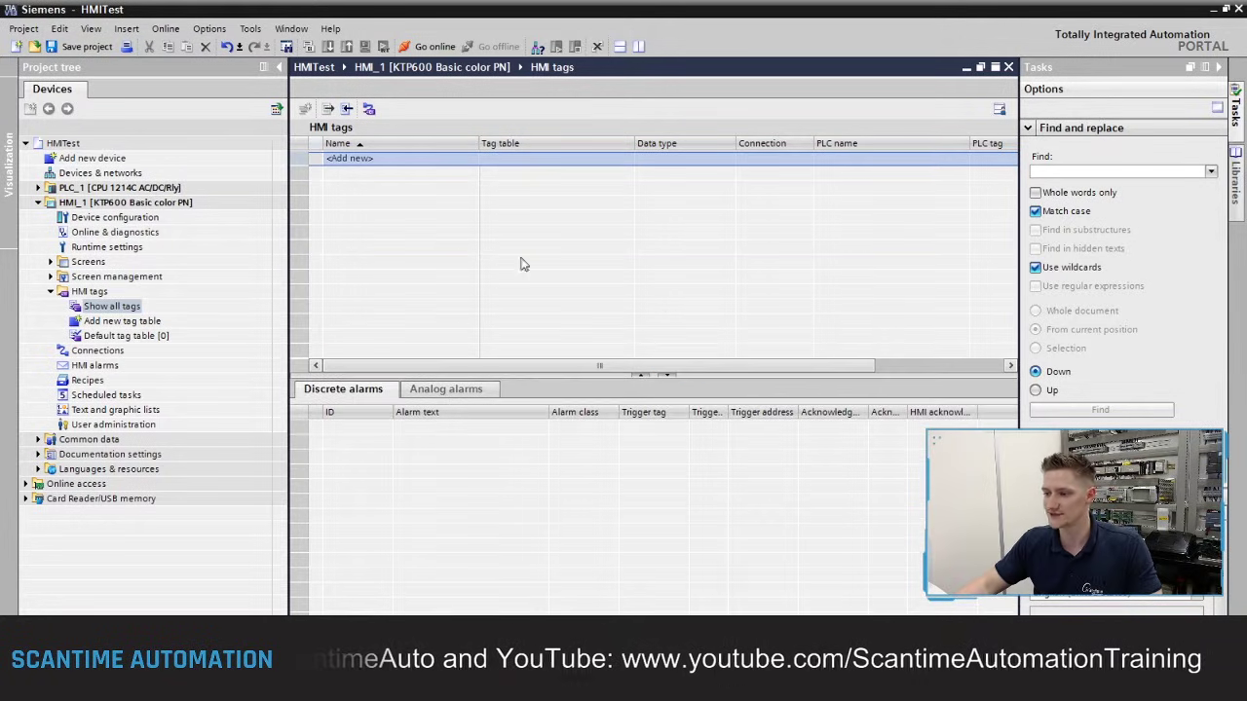
Add two HMI tags named Input1 and Input2 to the default tag table
left_click(402, 161)
double_click(402, 159)
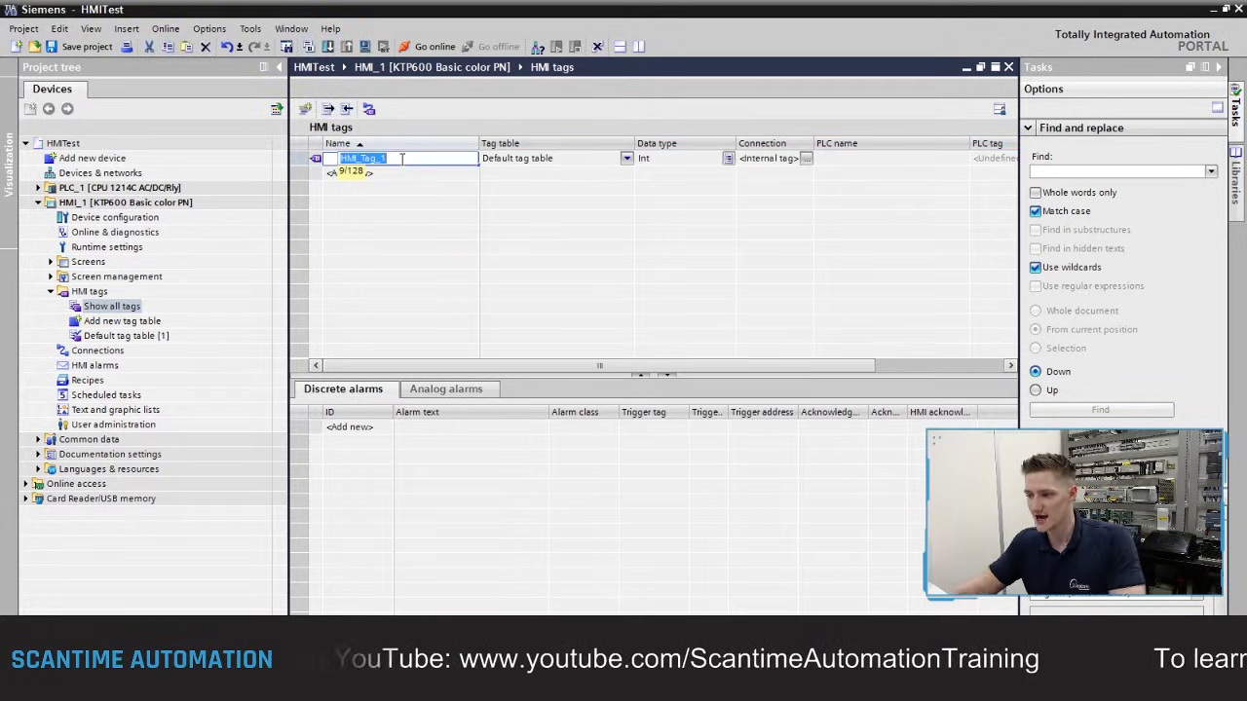
type("Input1")
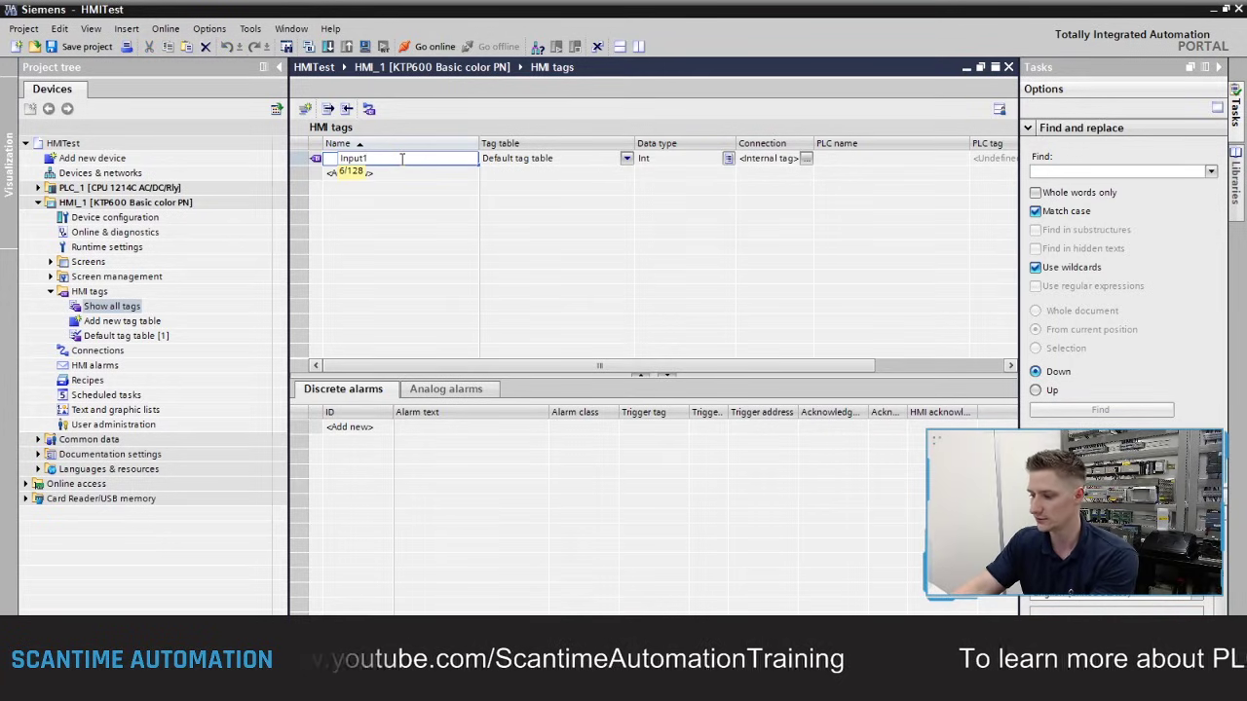
key("Return")
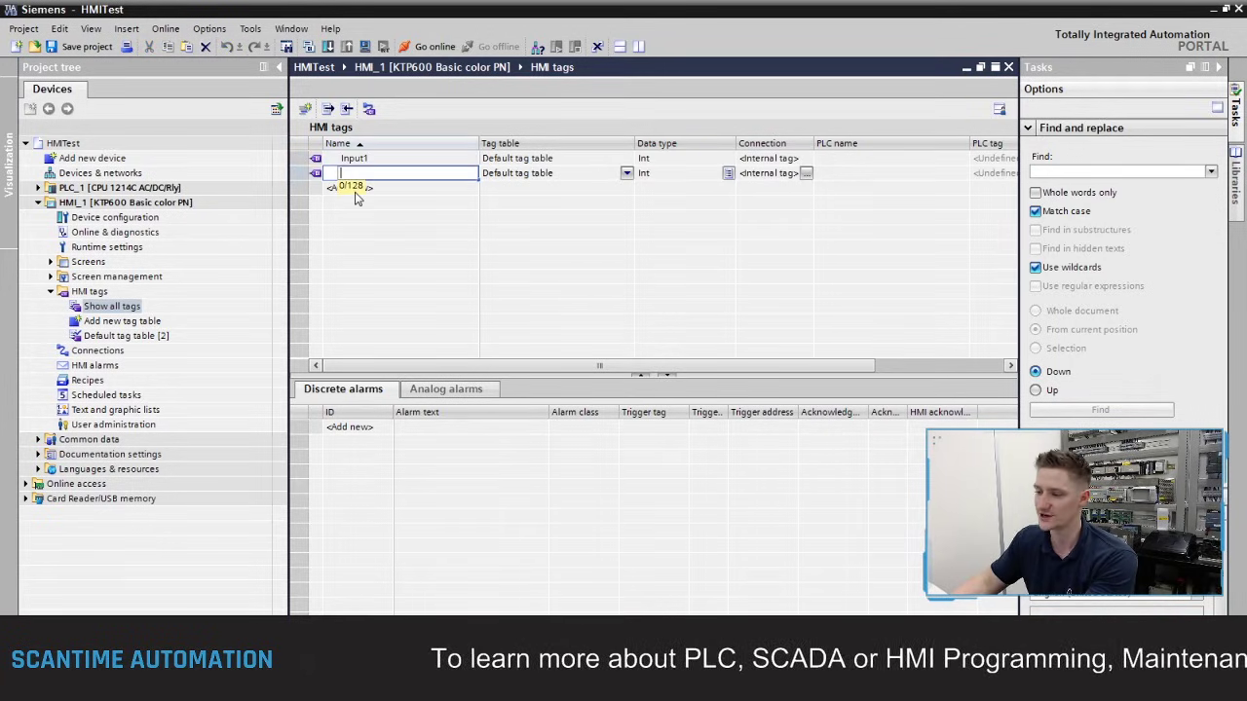
type("Input")
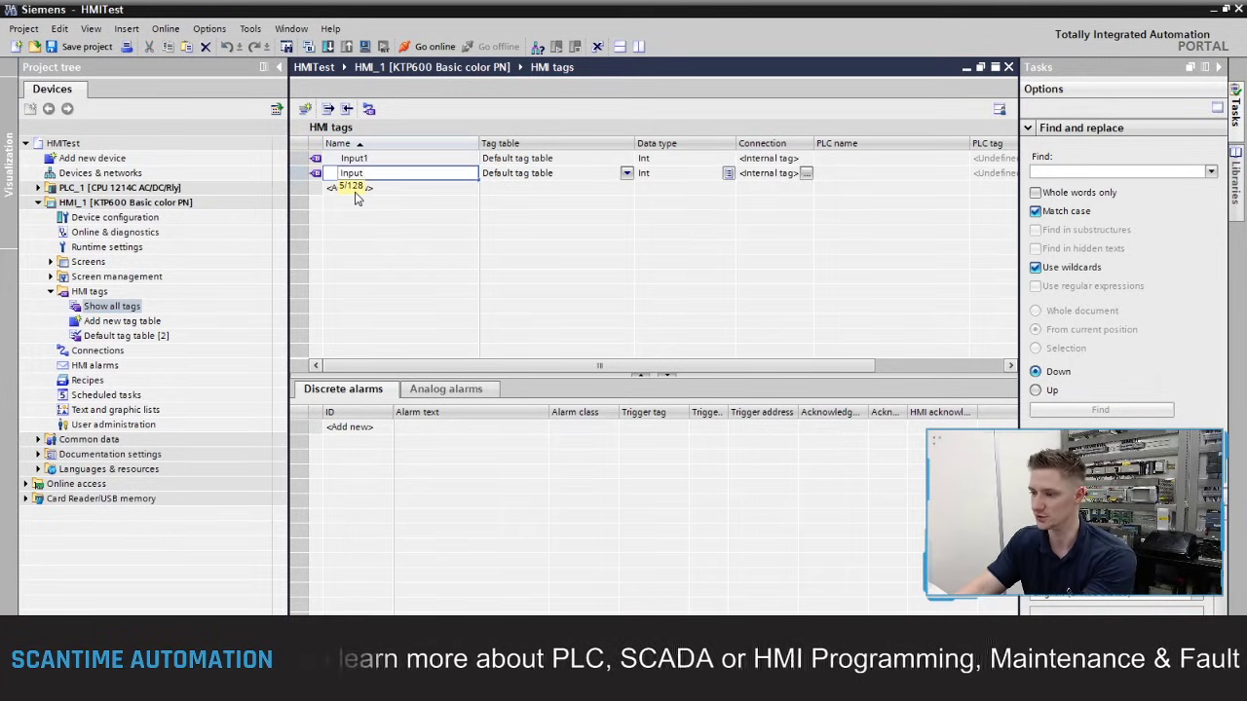
type("2")
key("Return")
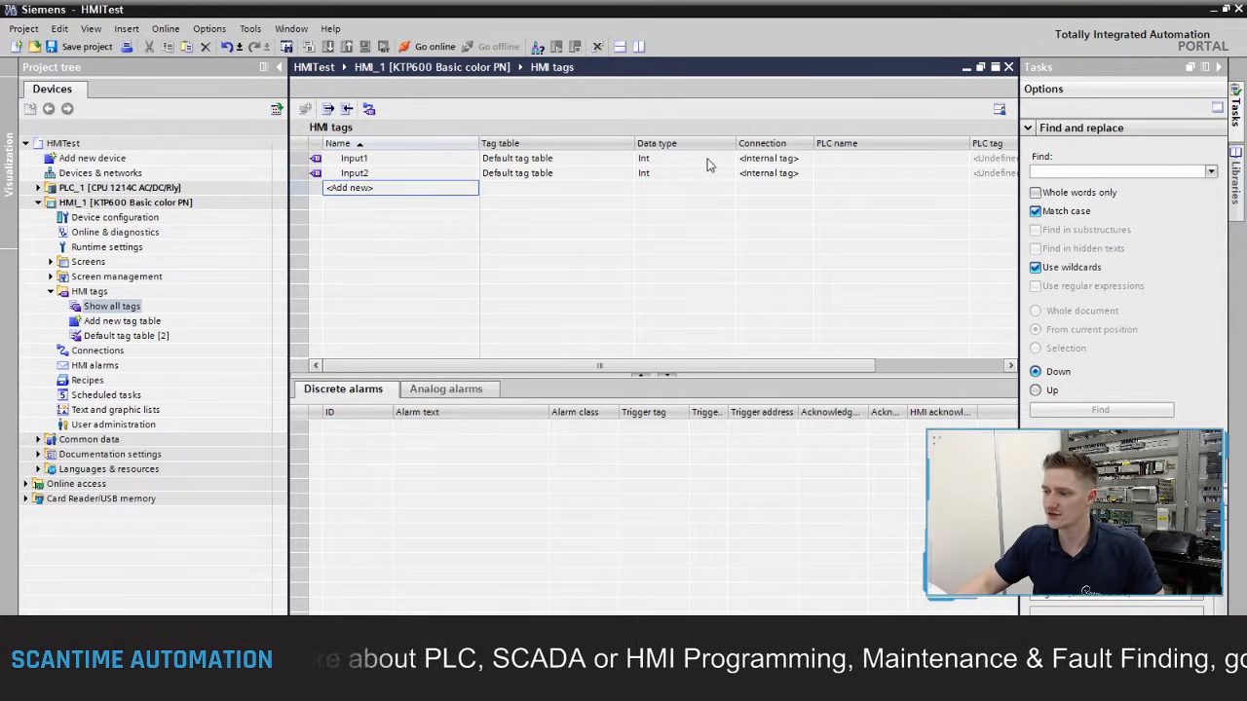
Set the data type of the Input1 and Input2 tags to Bool
left_click(700, 159)
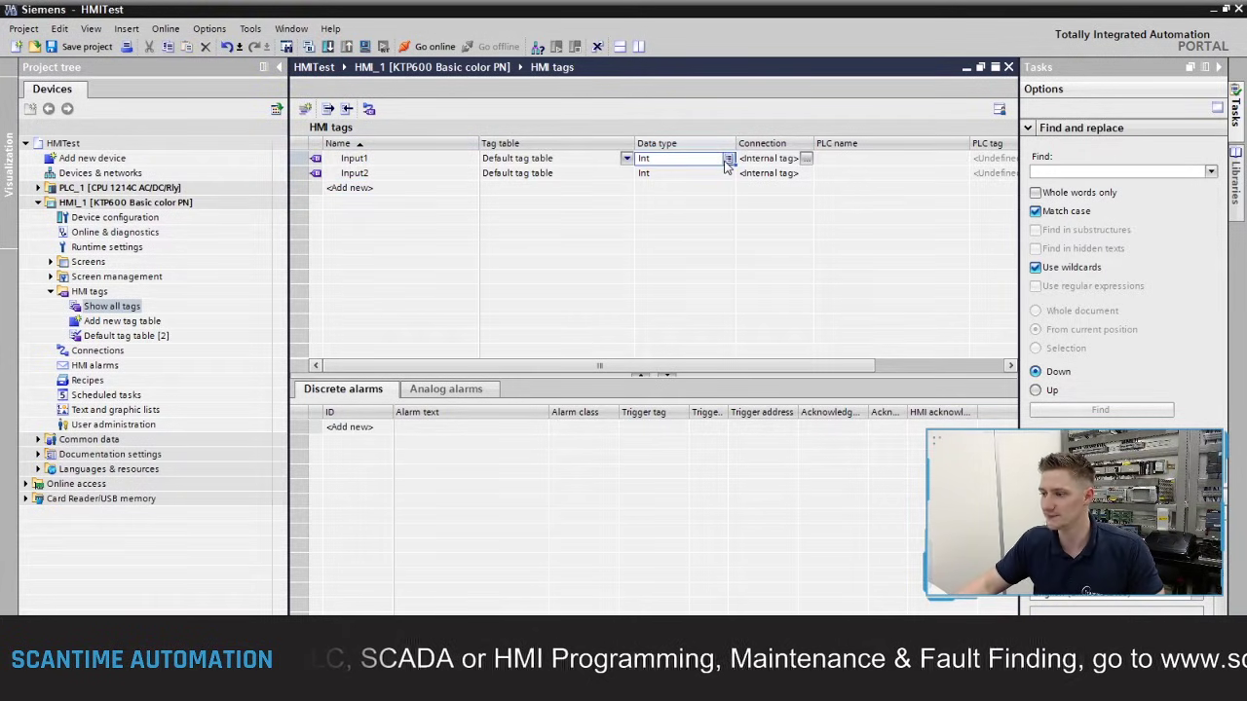
left_click(728, 159)
left_click(681, 178)
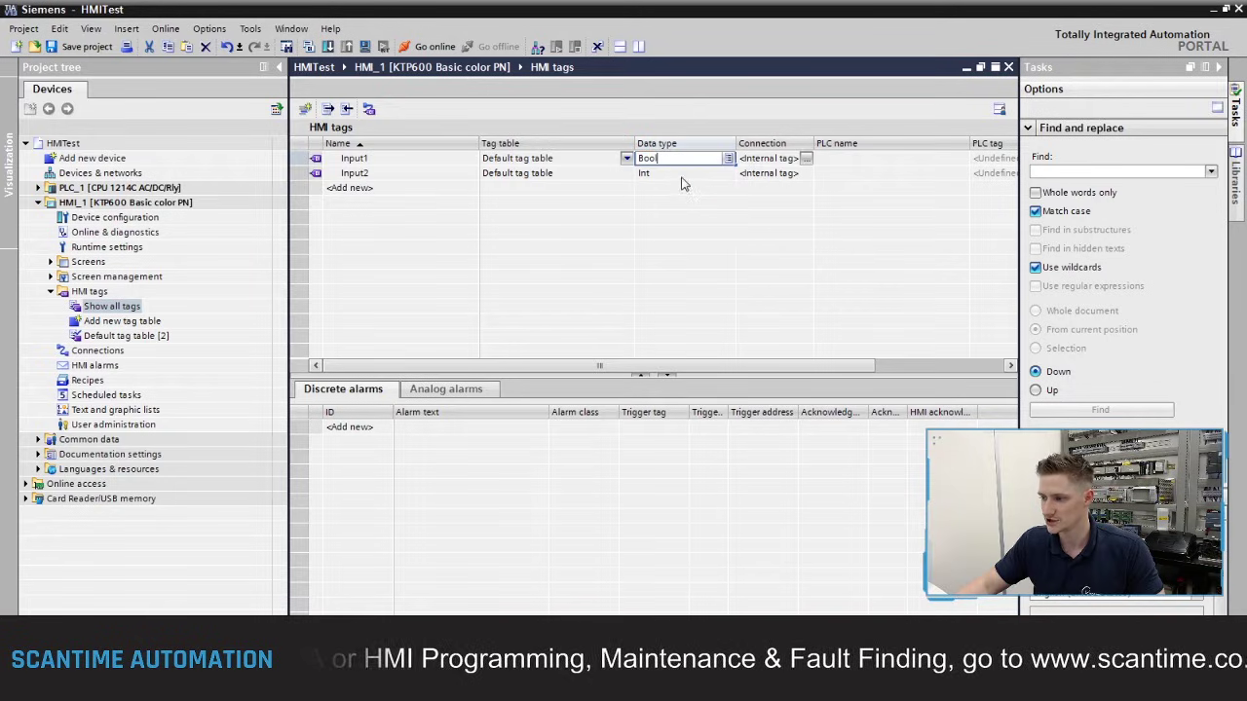
left_click(726, 174)
left_click(727, 173)
left_click(678, 190)
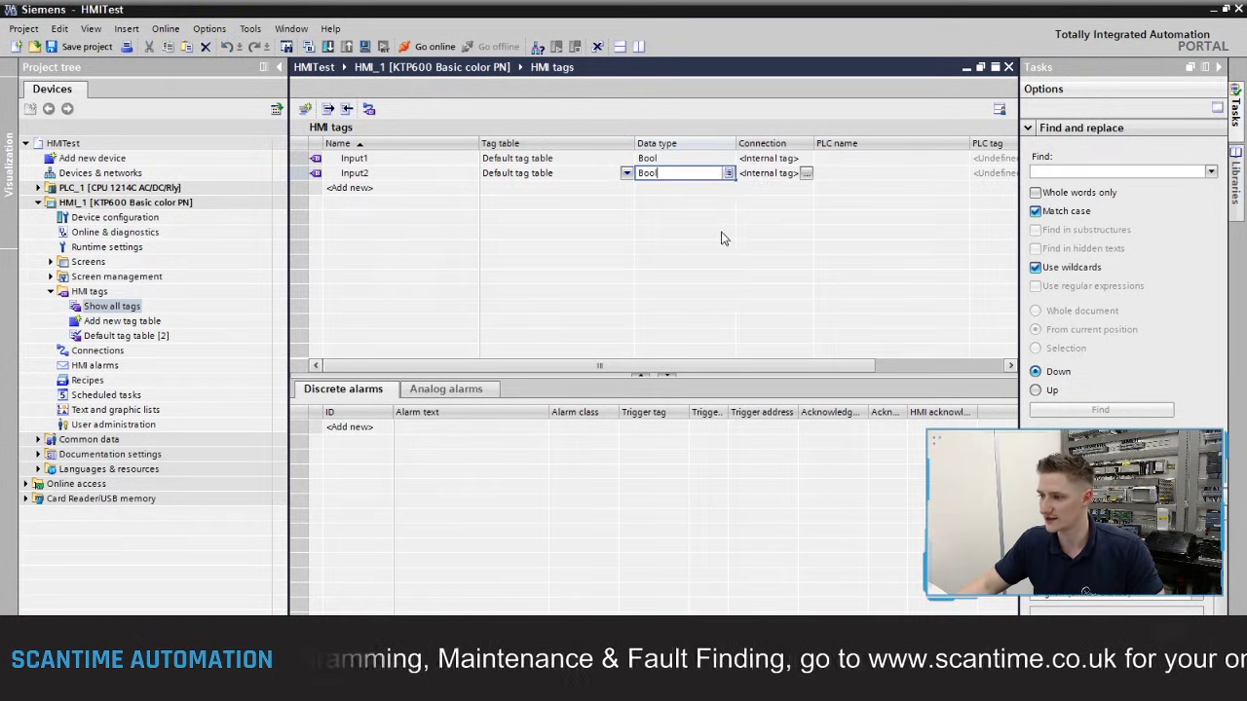
Collapse the Tasks pane to widen the tag table, and set the connection of the Input1 tag to PLC
left_click(1218, 67)
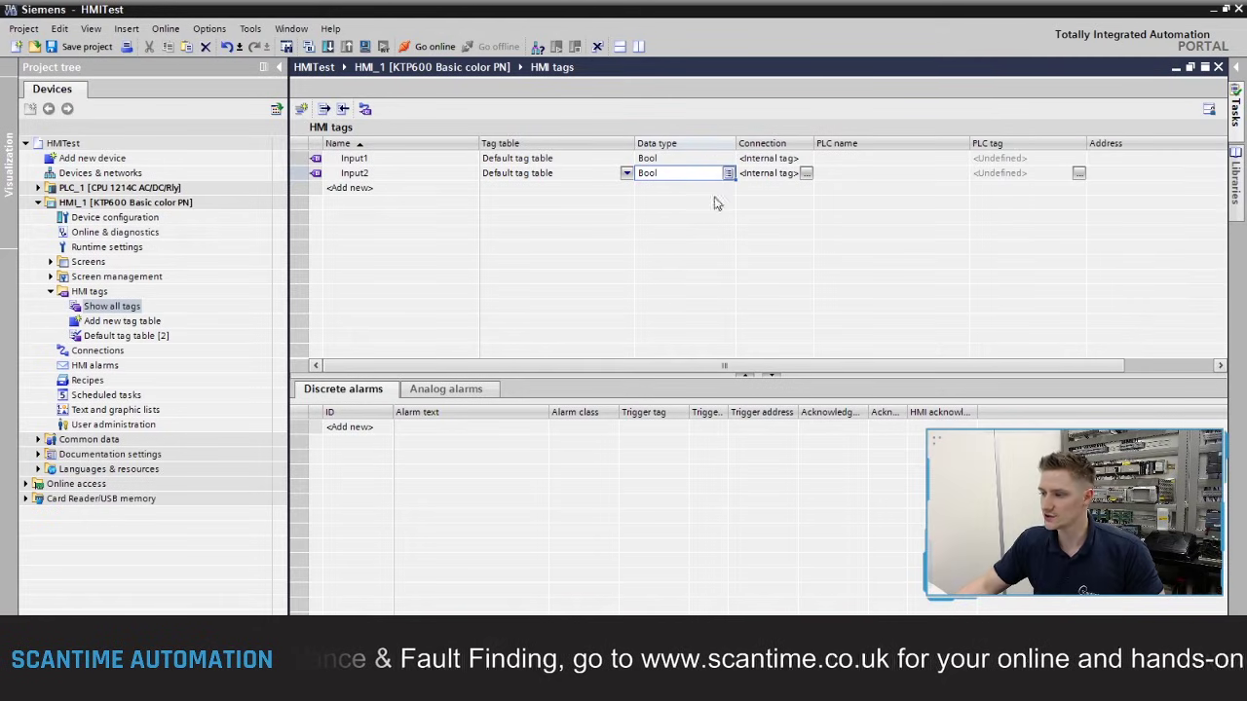
left_click(769, 159)
left_click(775, 172)
left_click(779, 160)
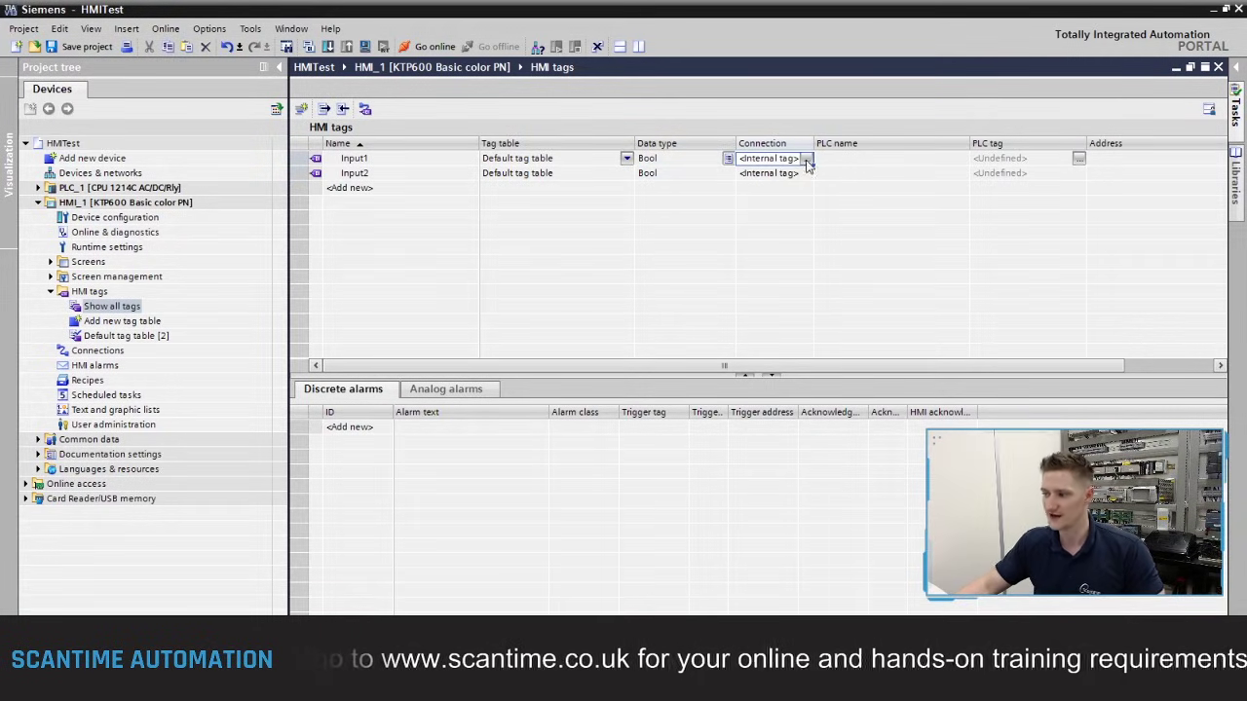
left_click(807, 159)
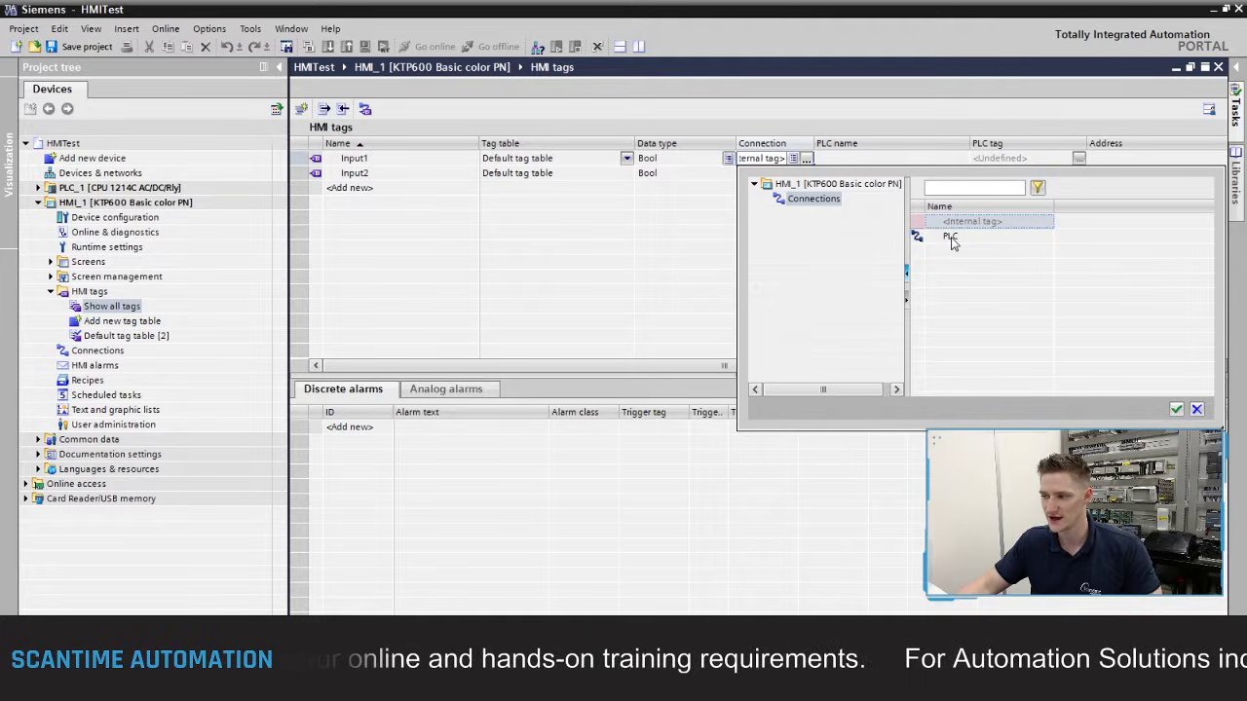
left_click(952, 240)
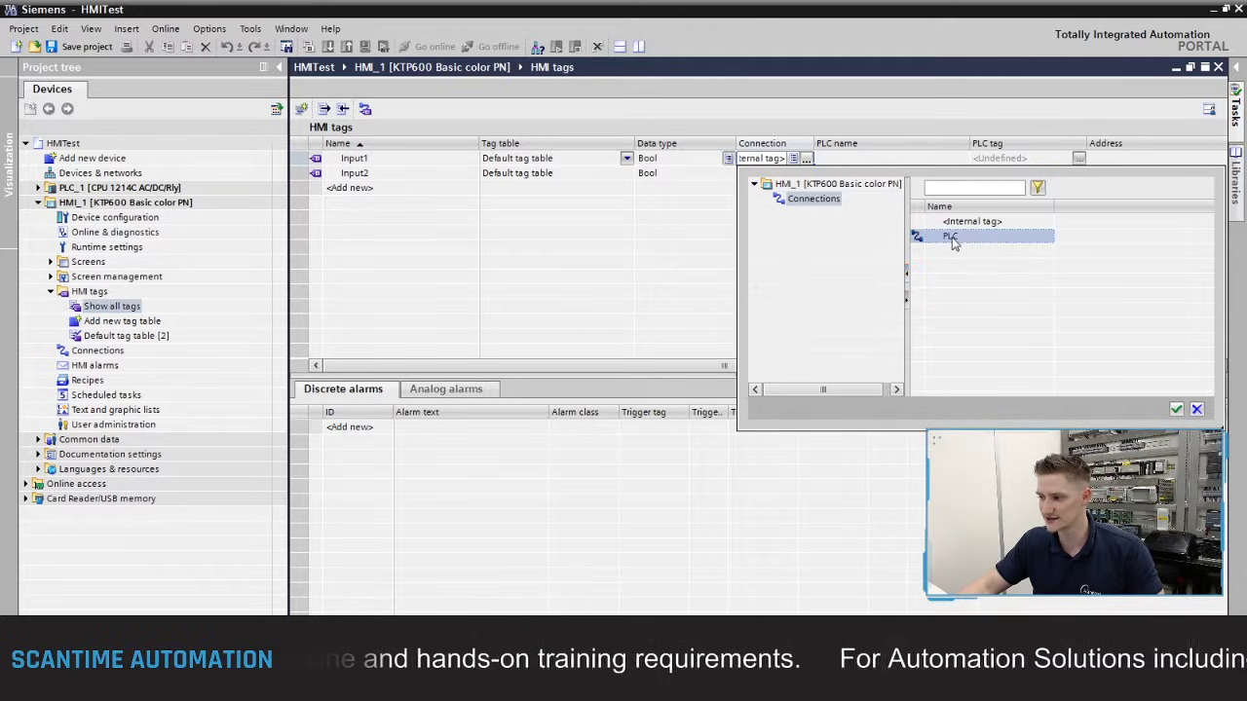
left_click(1176, 410)
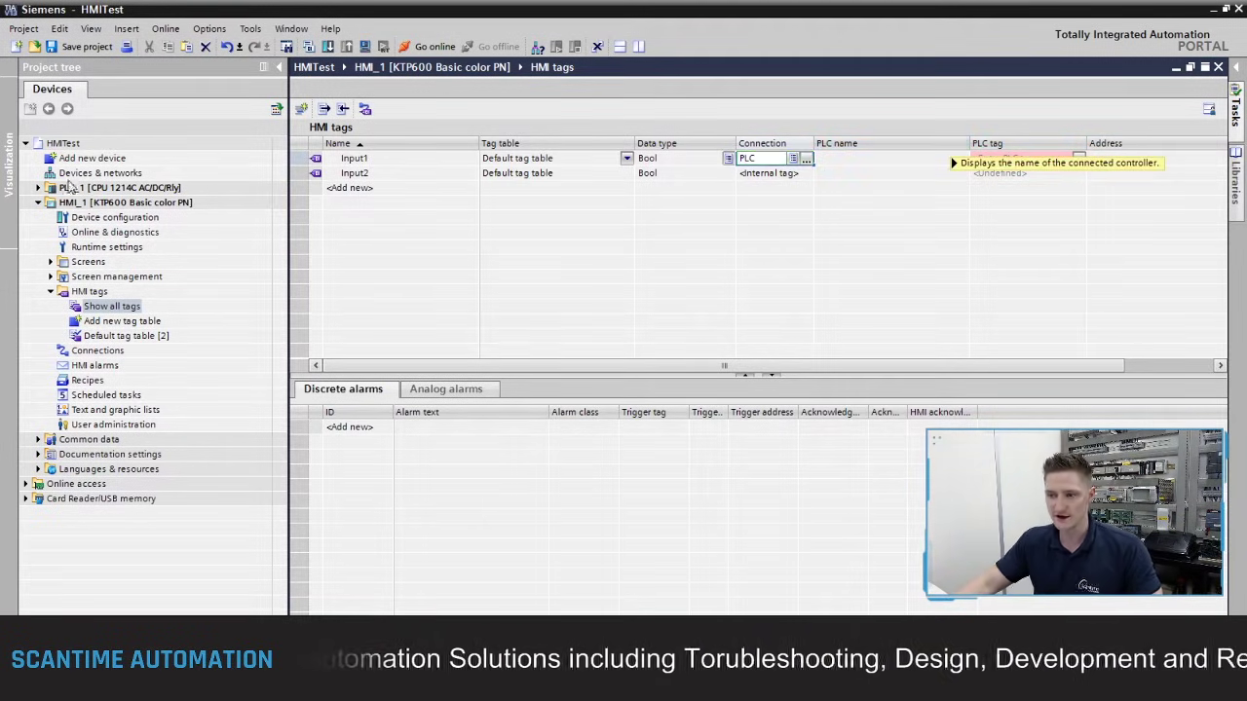
Open the Main [OB1] block of PLC_1 and insert a normally open contact and an output coil in Network 1
left_click(38, 187)
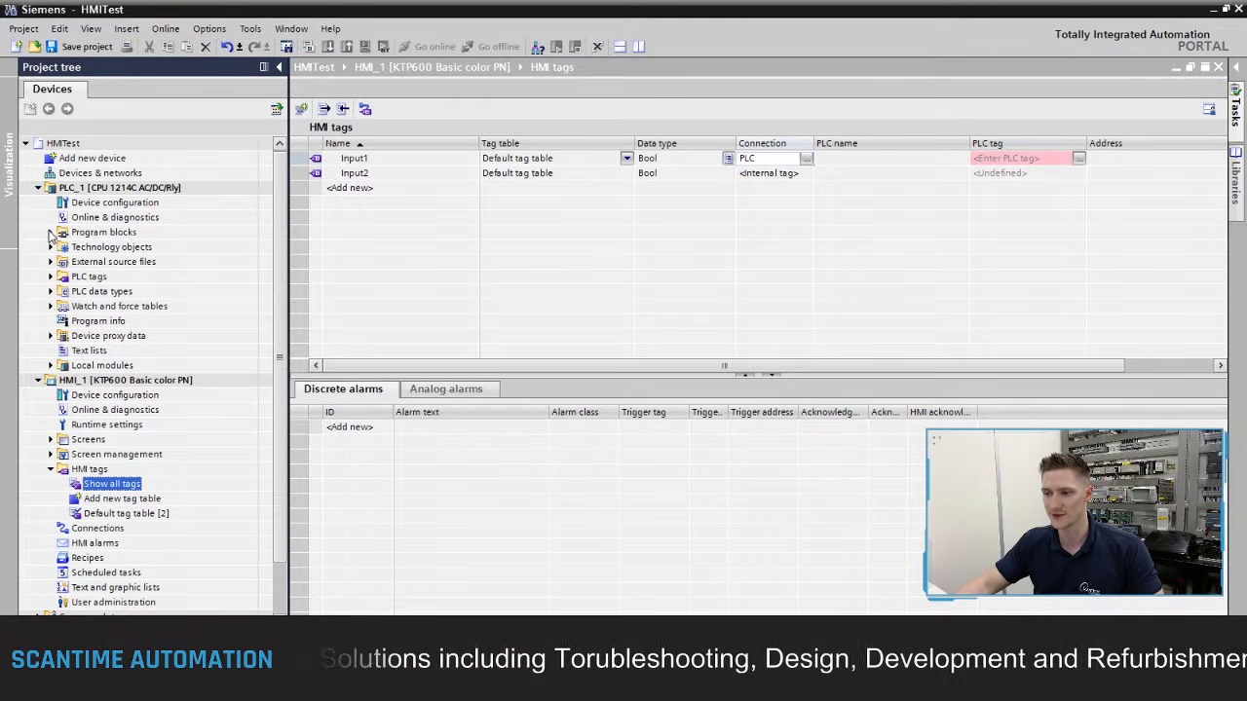
left_click(49, 232)
double_click(136, 263)
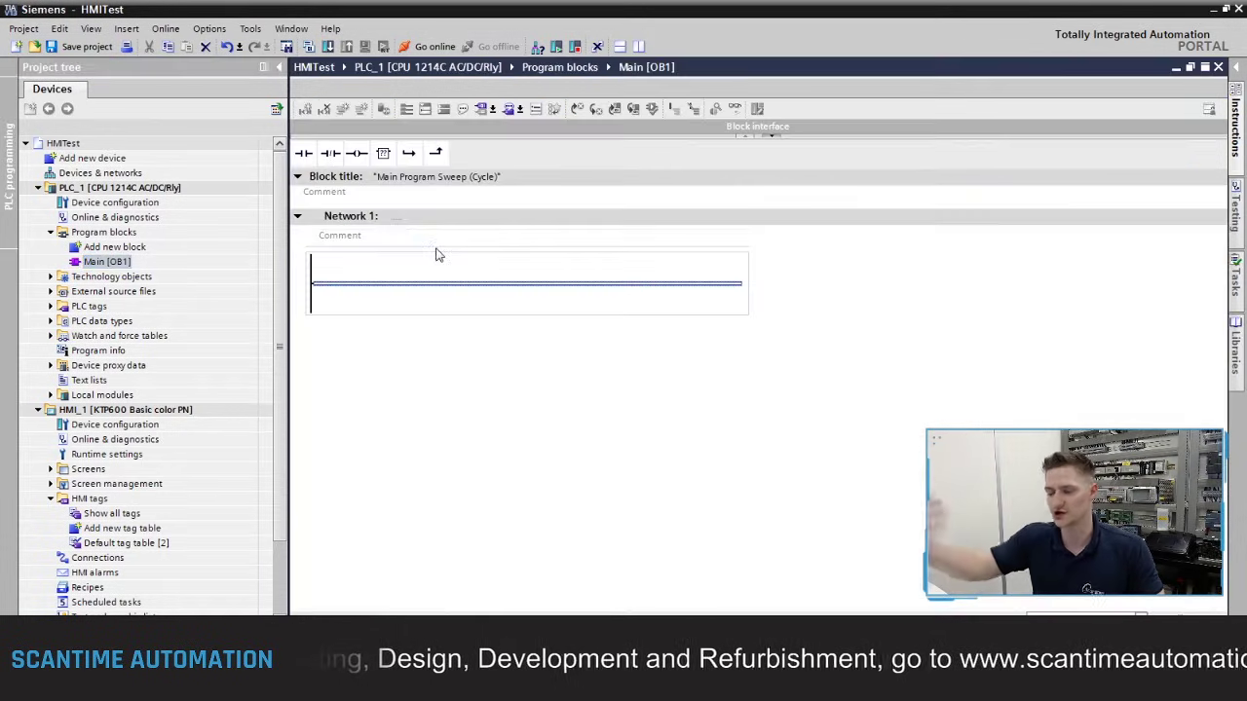
left_click(303, 154)
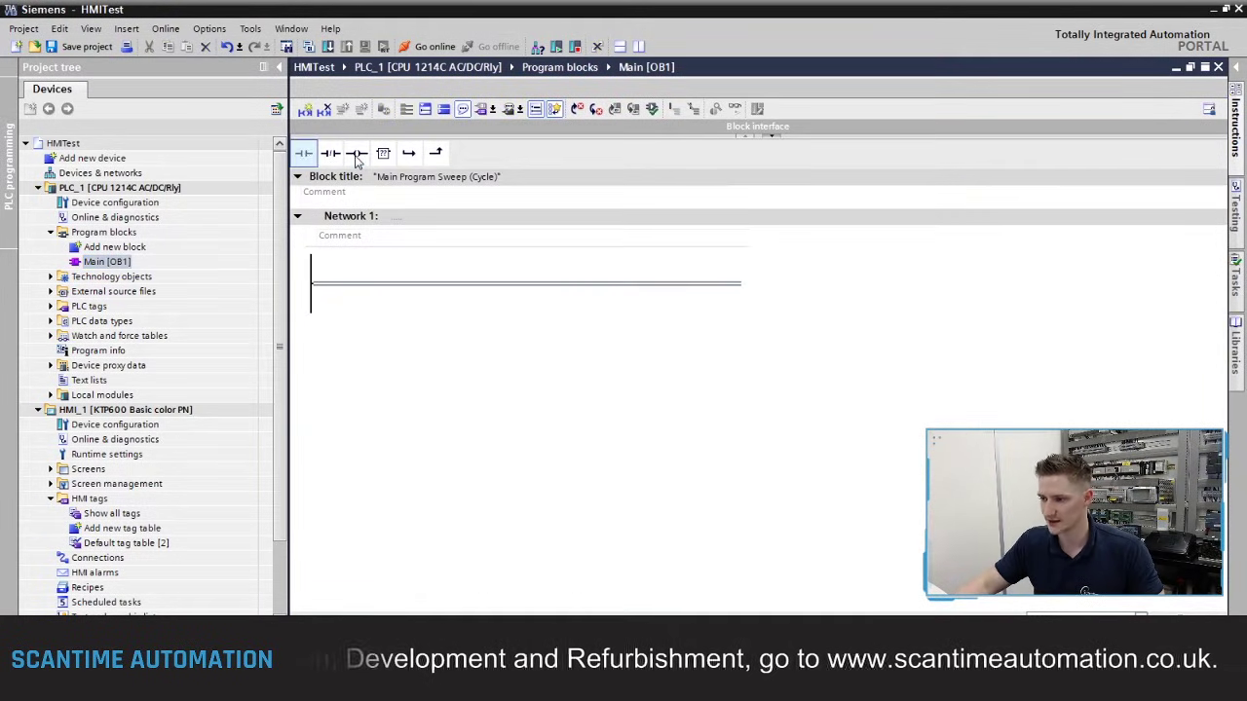
left_click(356, 153)
Assign address M10.0 to the contact and M100.0 to the coil in Network 1
left_click(354, 270)
left_click(355, 270)
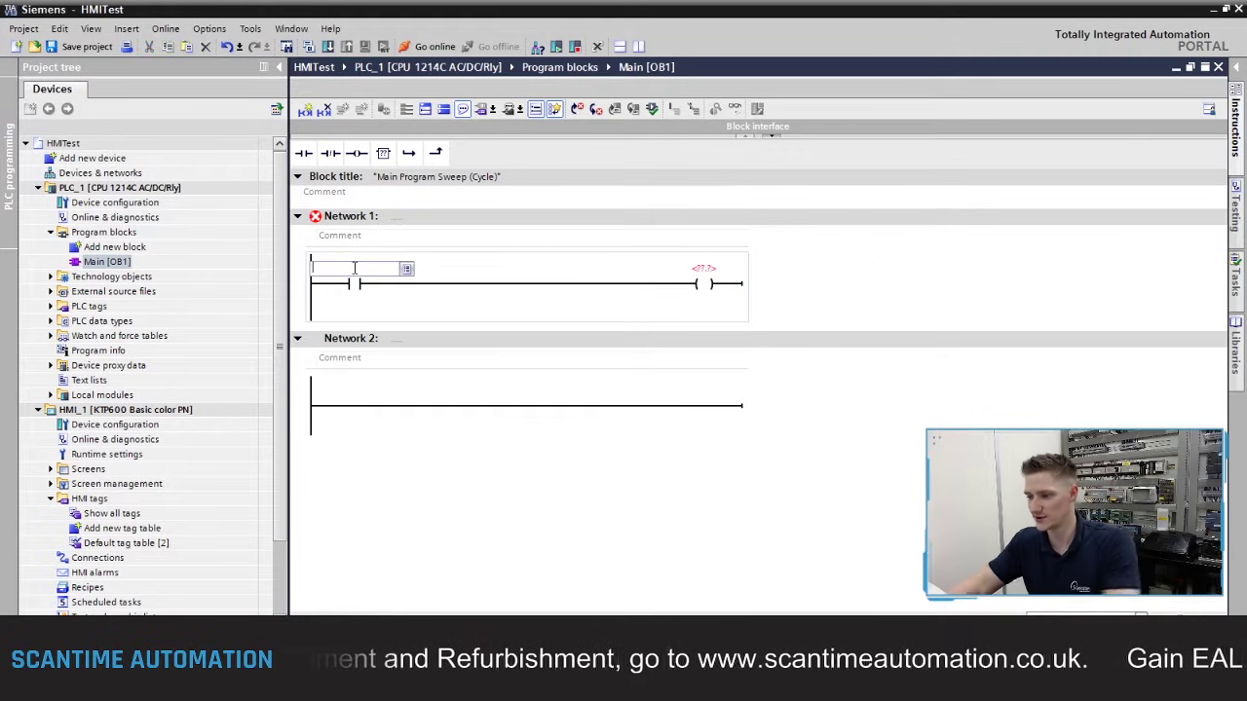
type("M10.0")
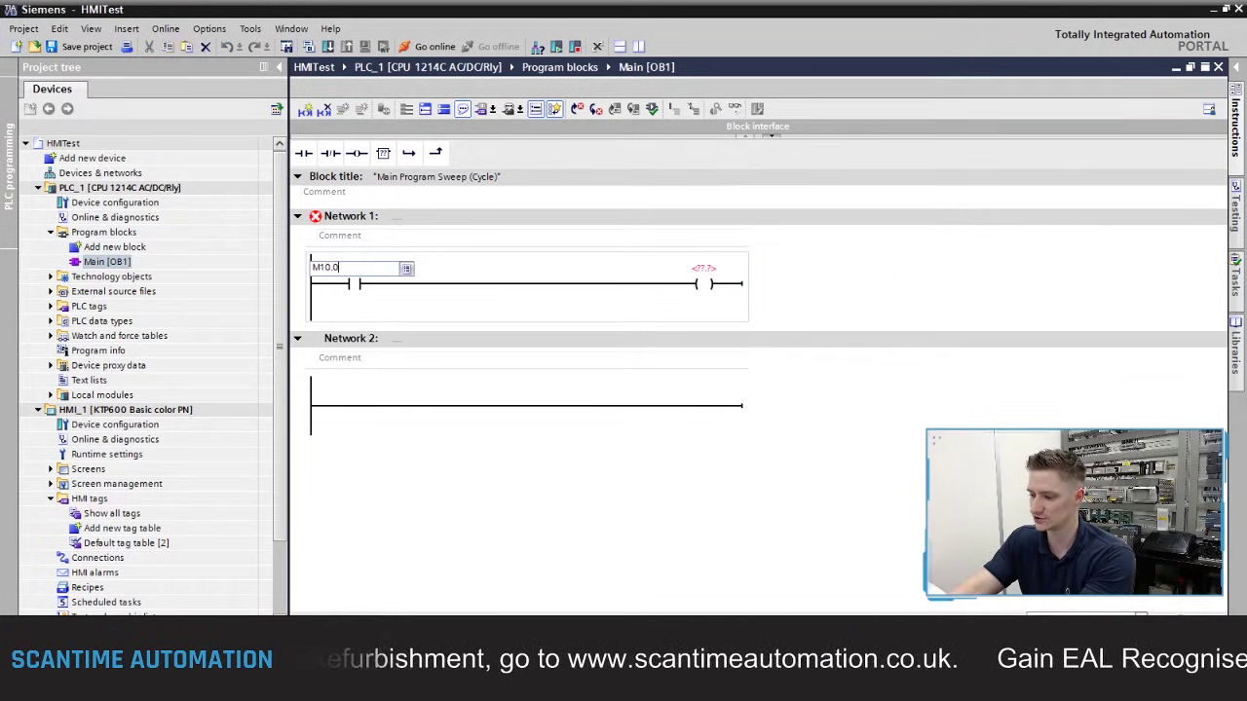
key("Return")
type("M")
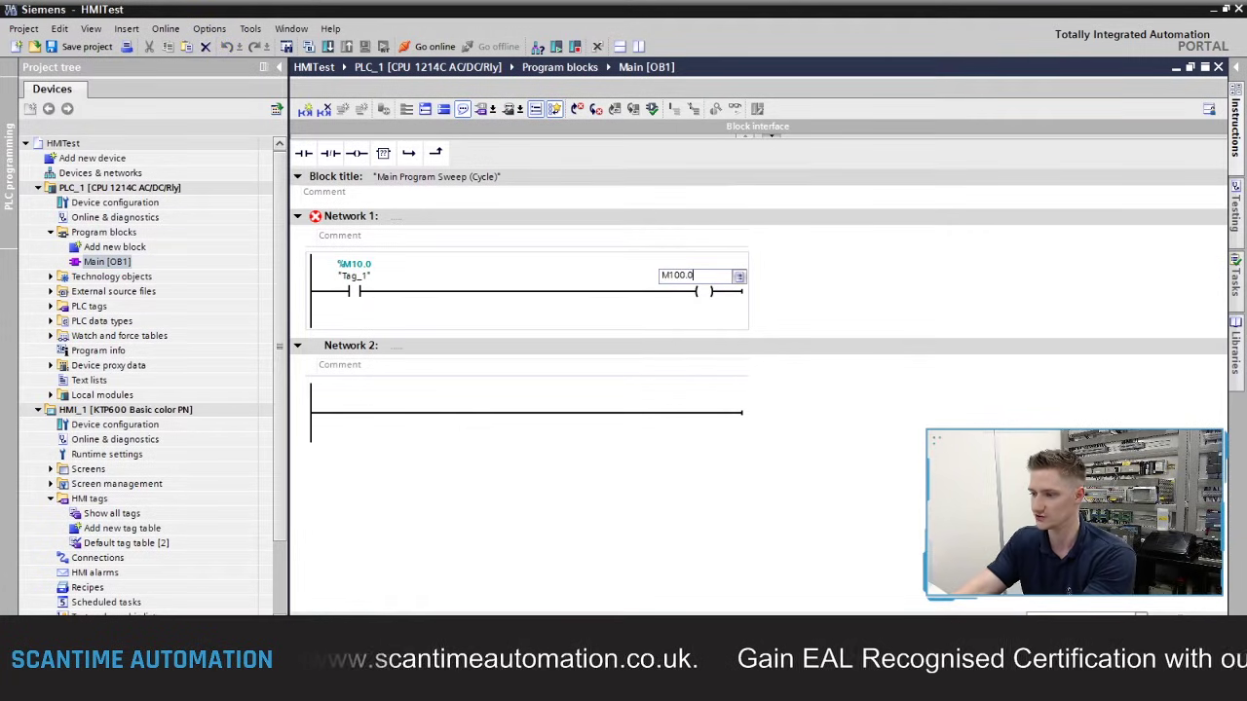
type("100.0")
key("Return")
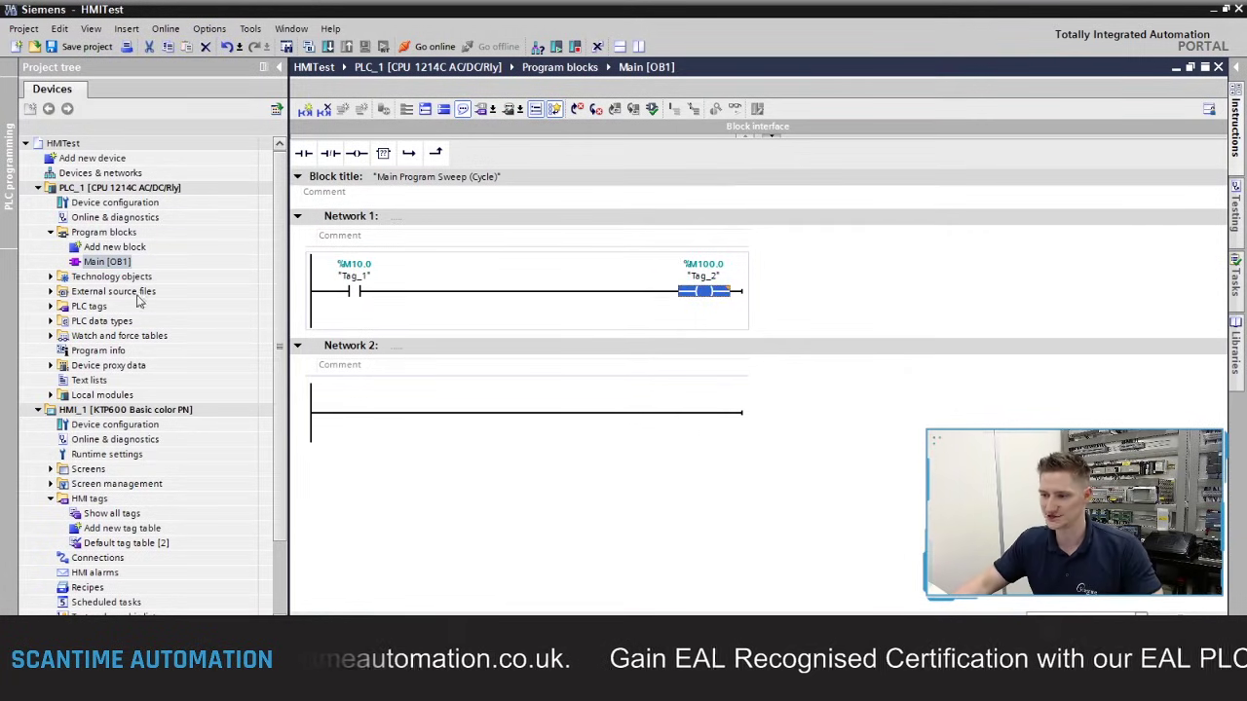
Review the names and addresses of all PLC tags of PLC_1, and close the tag list
left_click(50, 306)
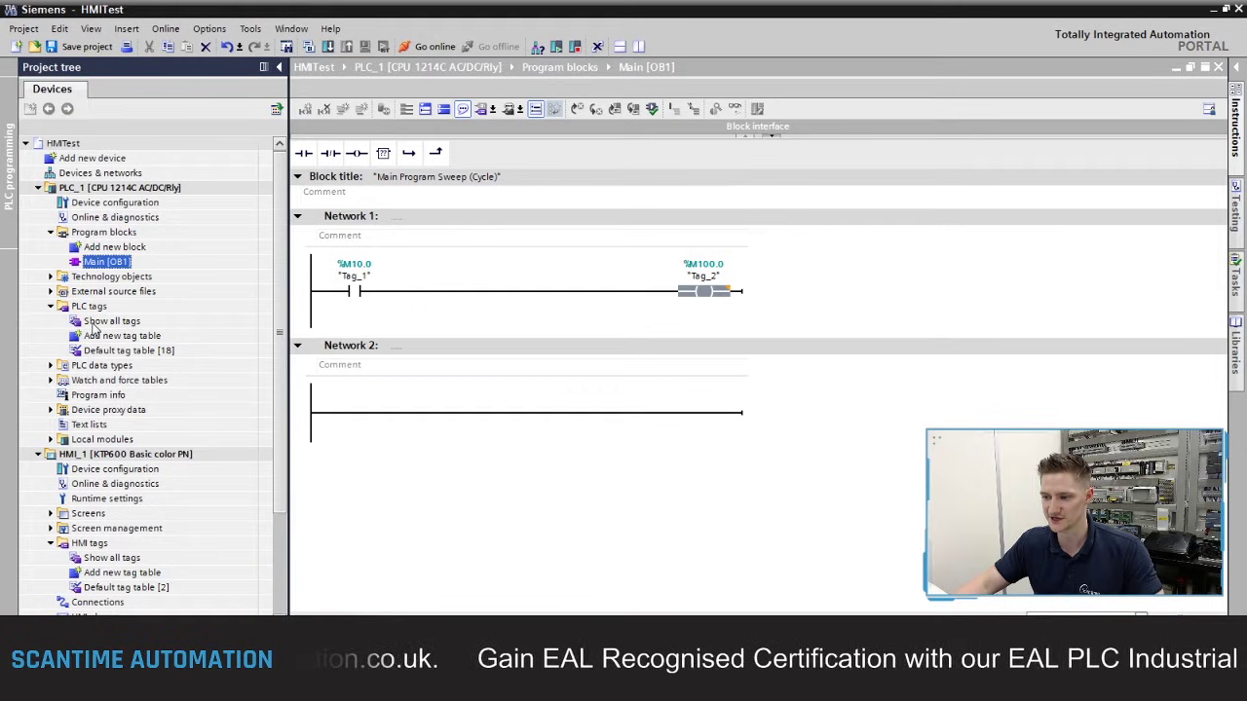
double_click(108, 322)
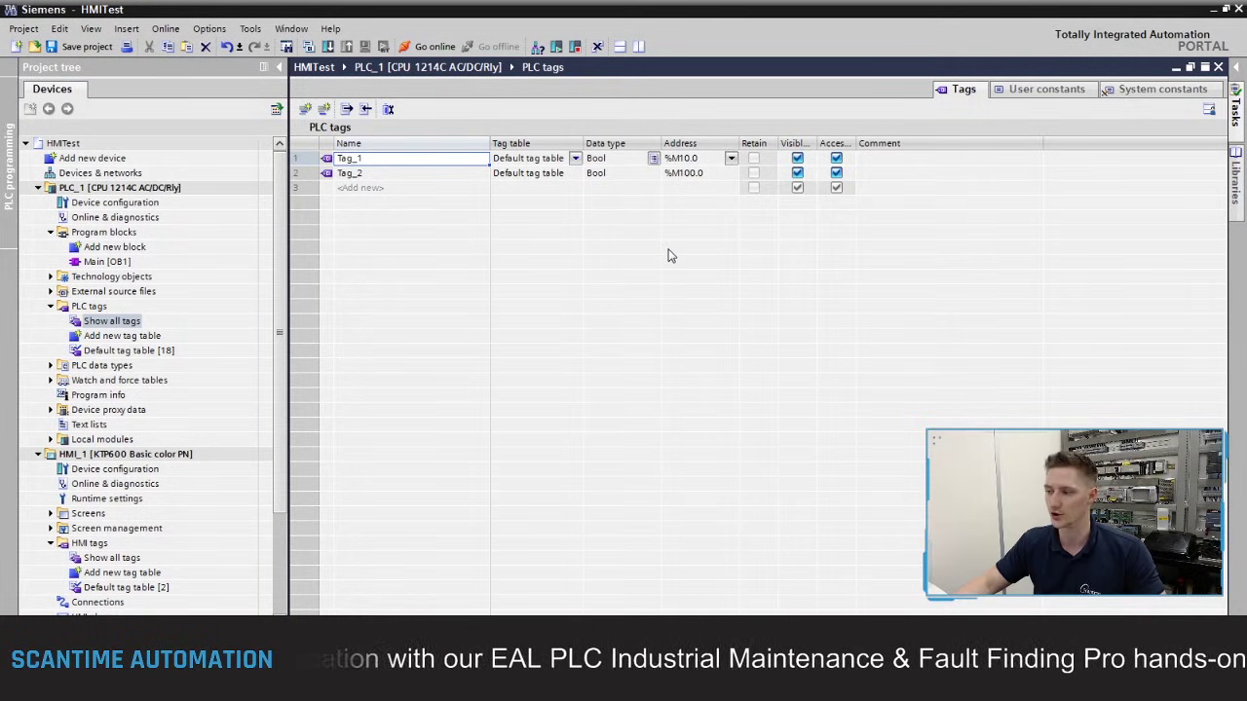
left_click(1218, 67)
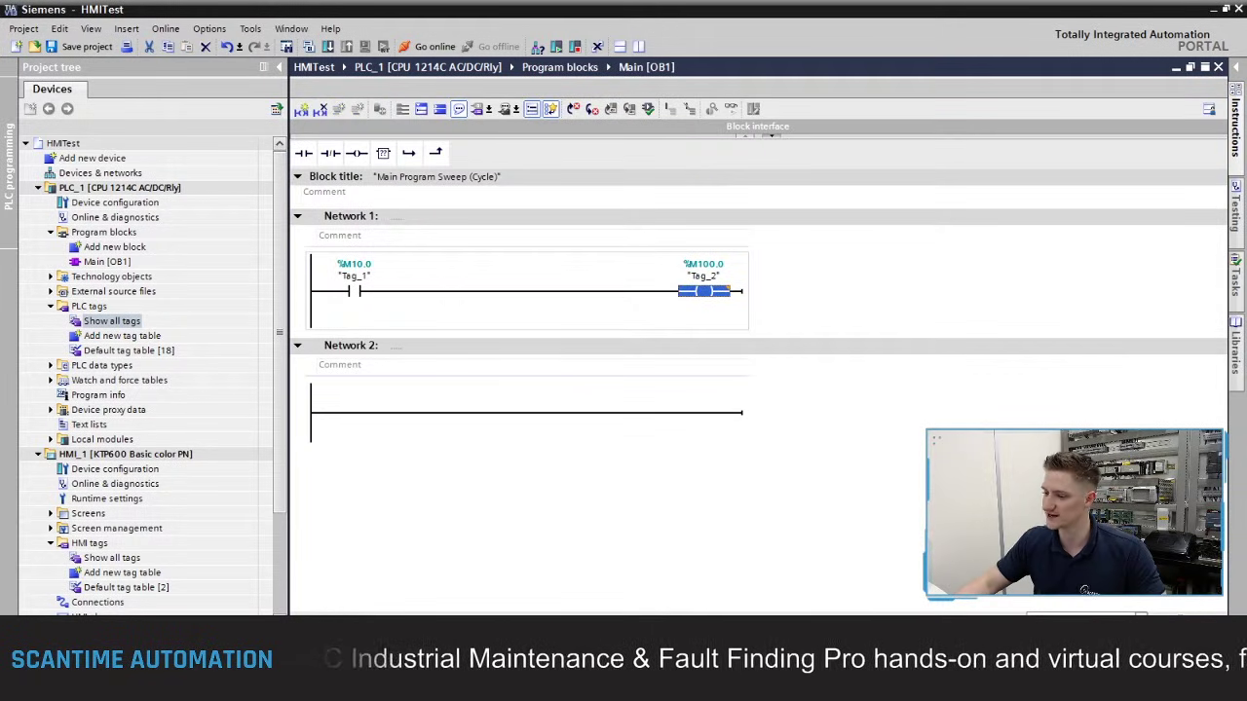
Close the Main [OB1] block and browse PLC_1's default tag table for a PLC tag for the Input1 HMI tag
left_click(1218, 67)
left_click(1079, 163)
left_click(1079, 161)
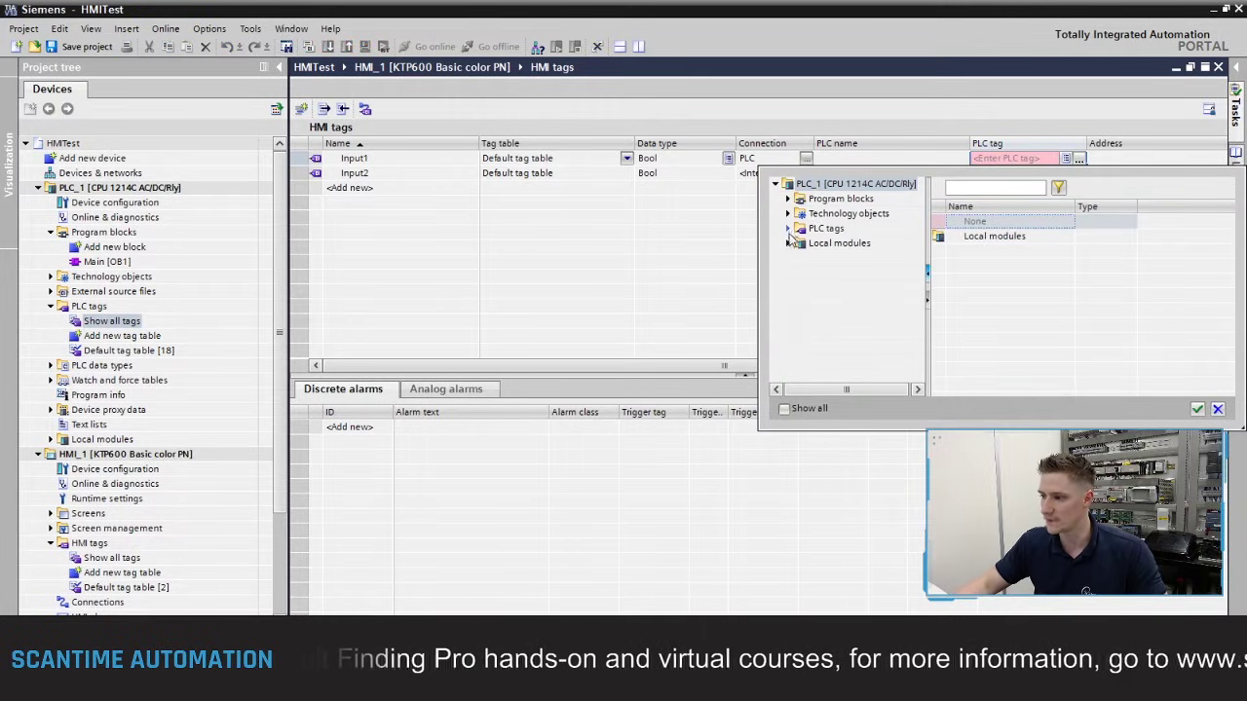
left_click(788, 227)
left_click(840, 244)
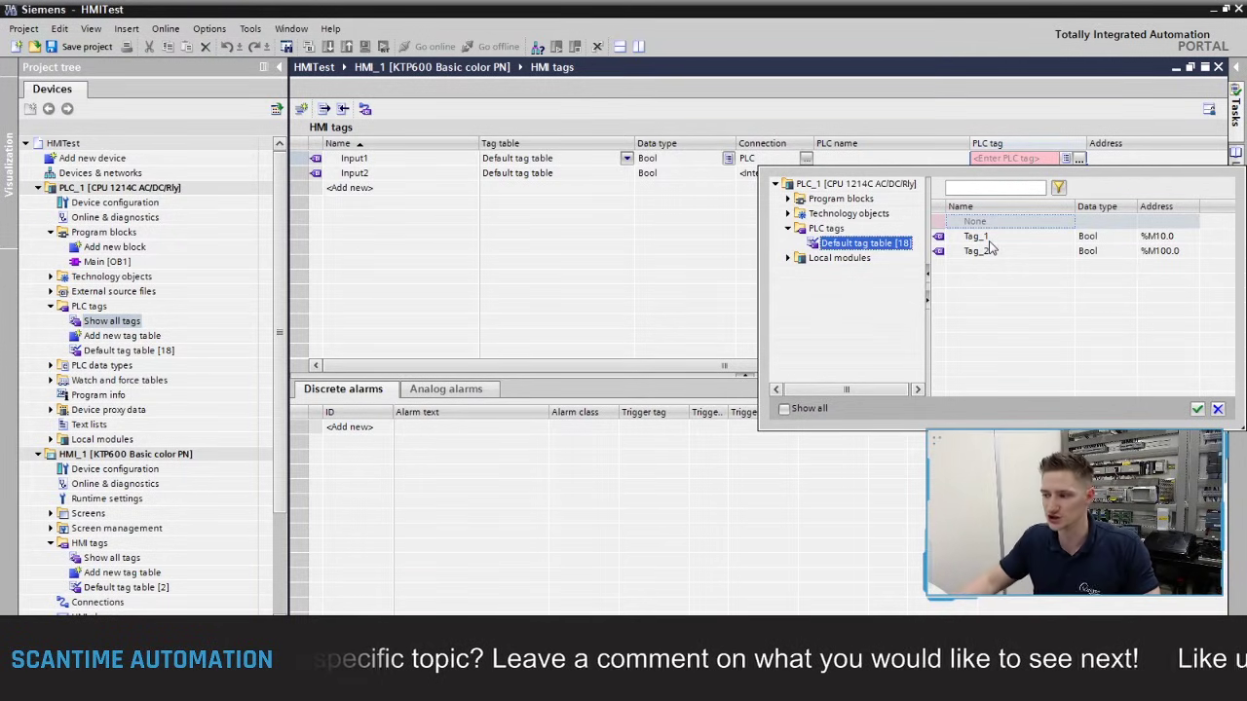
Set the connection of the Input1 HMI tag to <Internal tag>
left_click(809, 160)
left_click(808, 159)
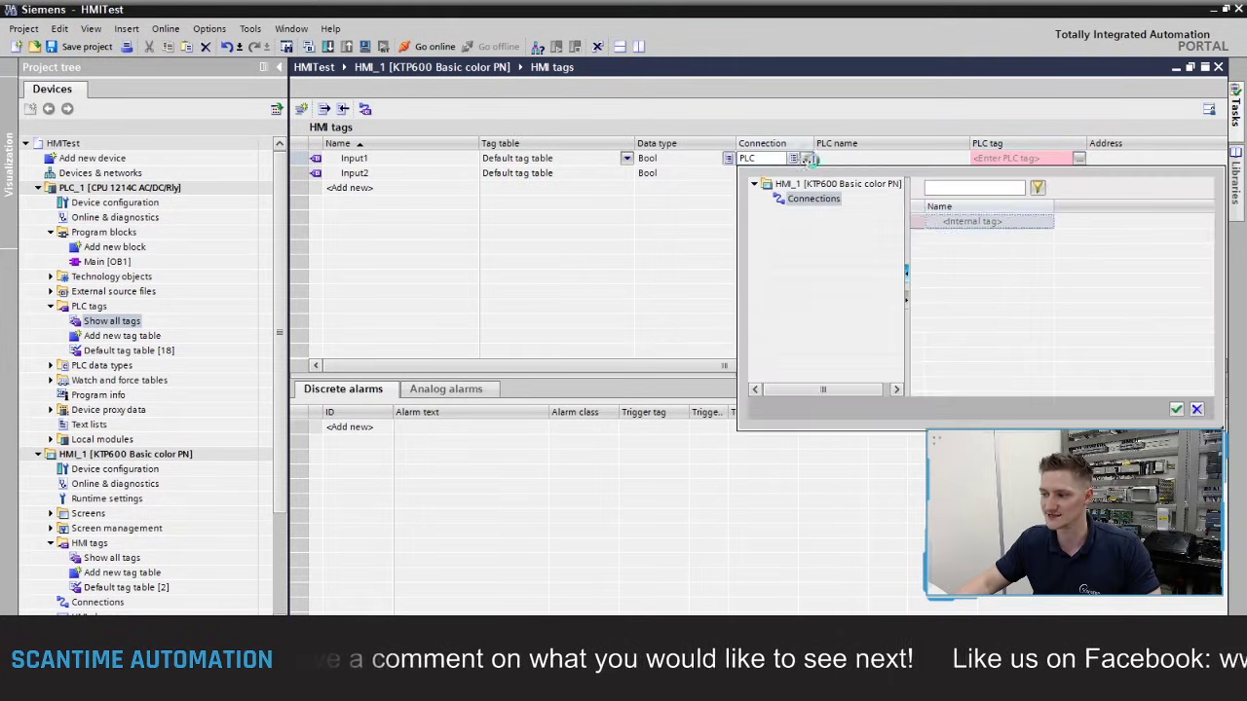
double_click(969, 221)
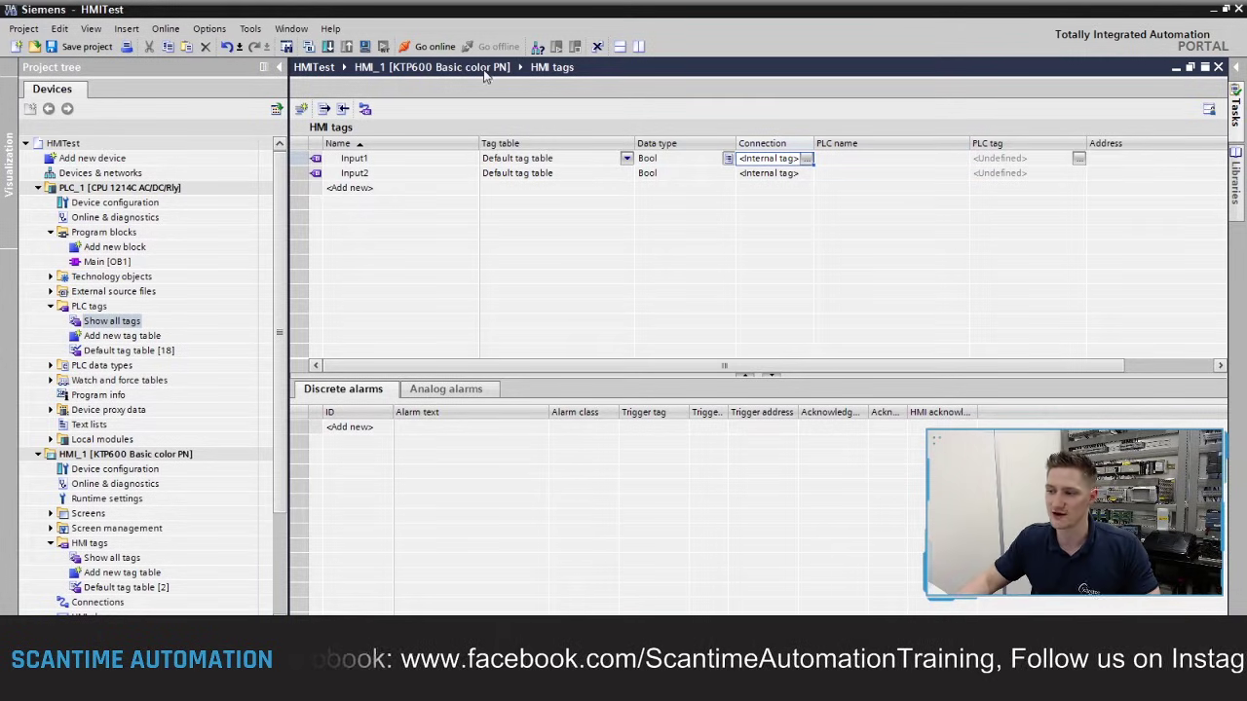
left_click(345, 163)
left_click(353, 174)
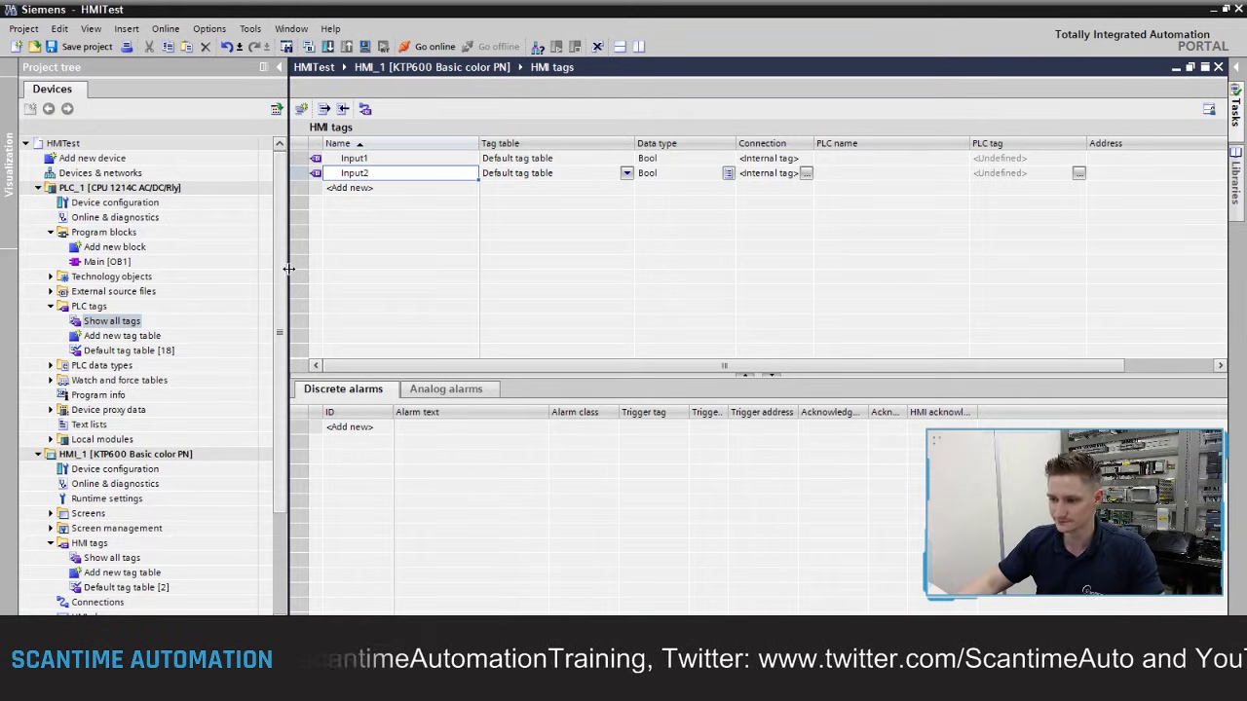
Collapse PLC_1 in the project tree and rename Screen_1 of HMI_1 as Home
left_click(39, 187)
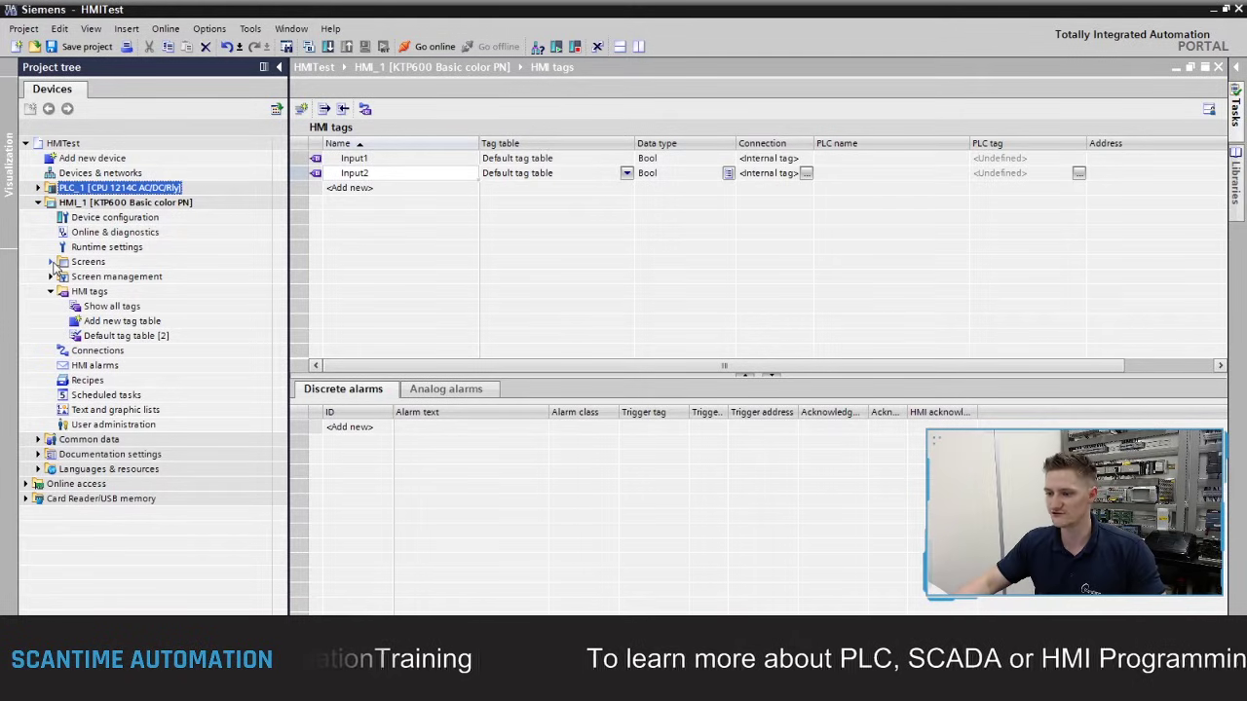
left_click(52, 262)
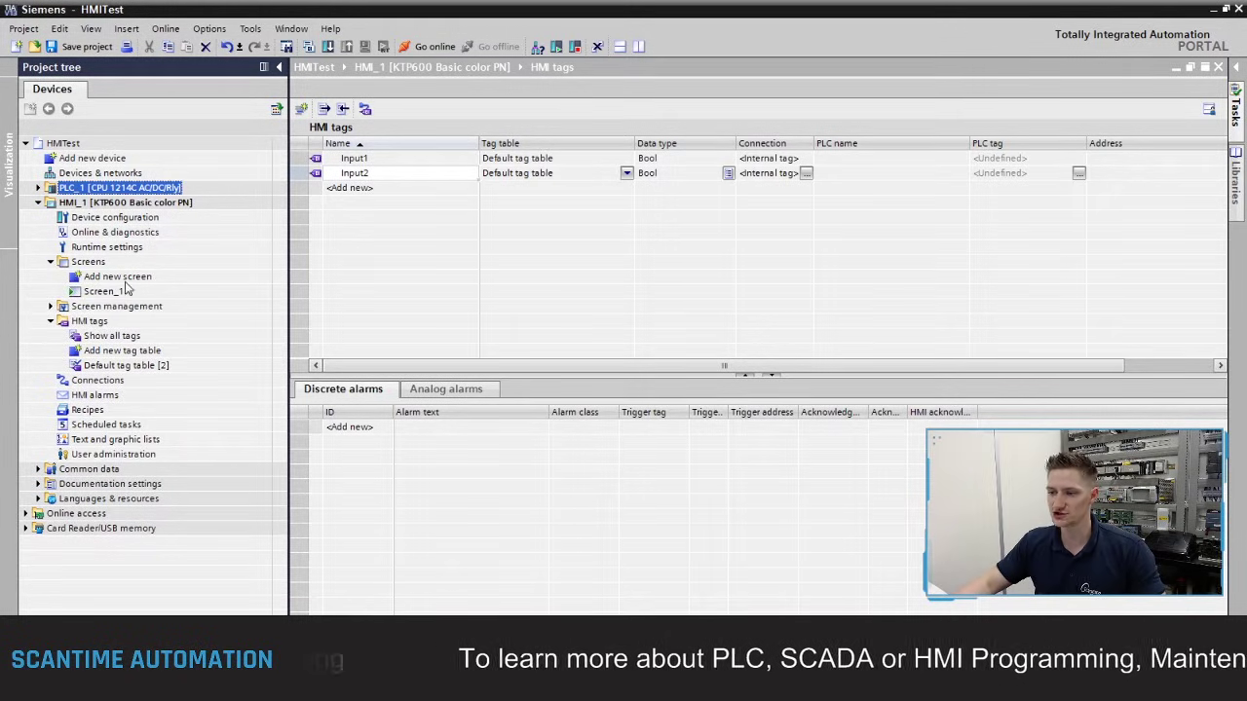
left_click(117, 291)
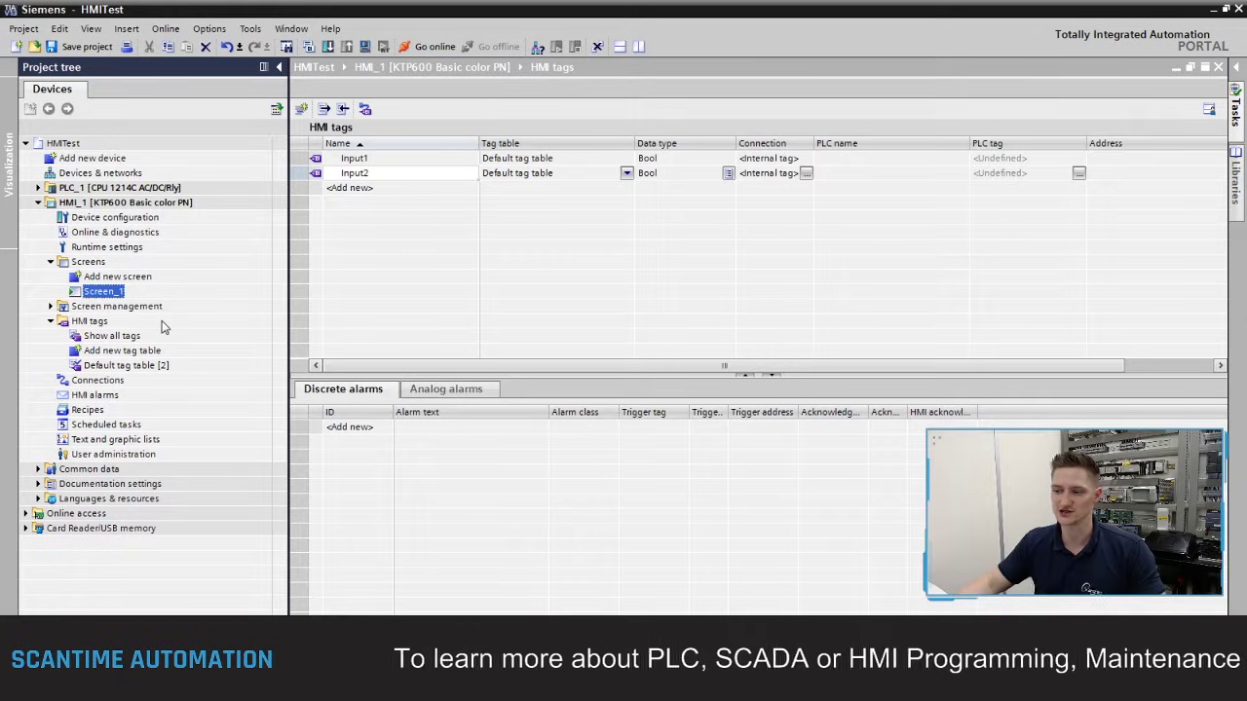
right_click(120, 294)
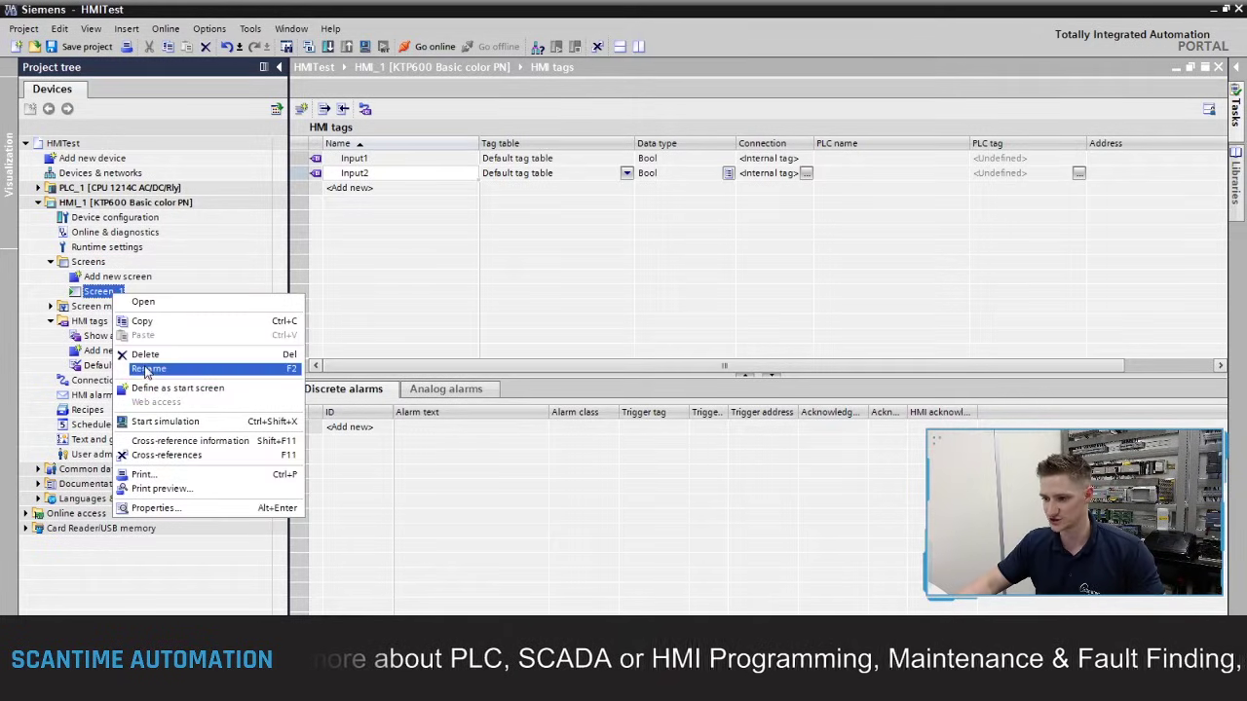
left_click(148, 368)
type("Home")
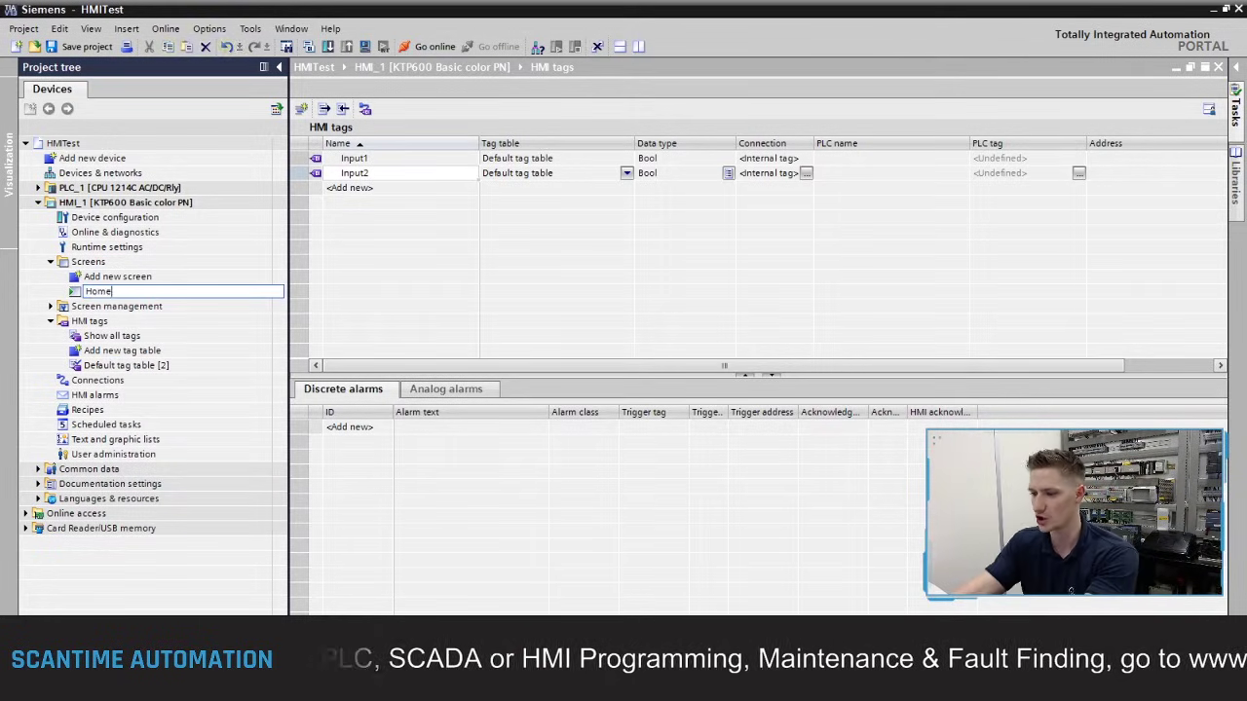
key("Return")
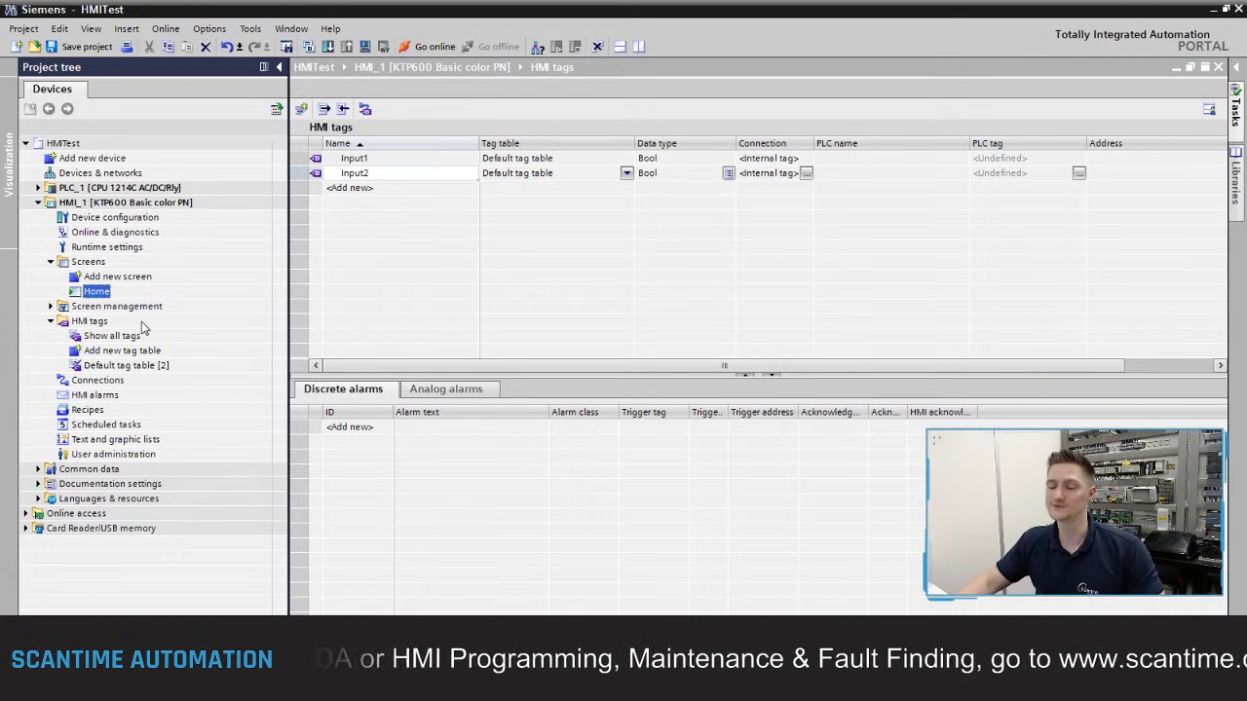
Open the Home screen of HMI_1 for editing and display its properties
double_click(95, 292)
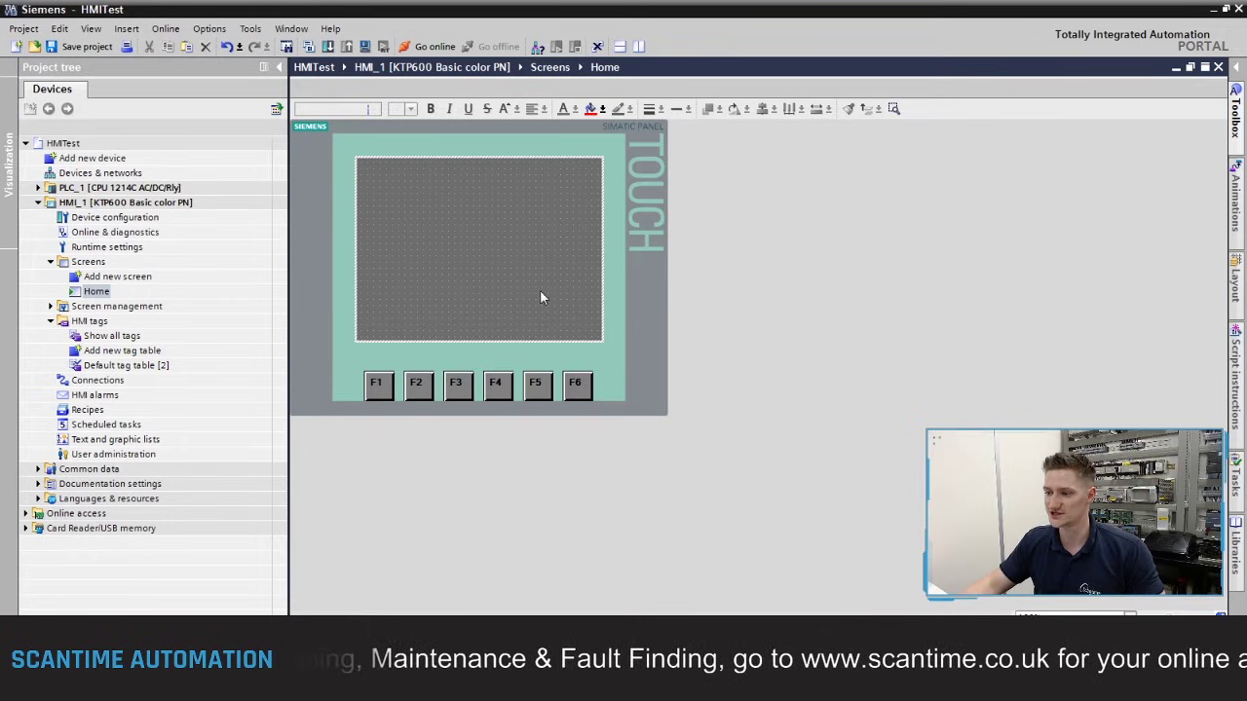
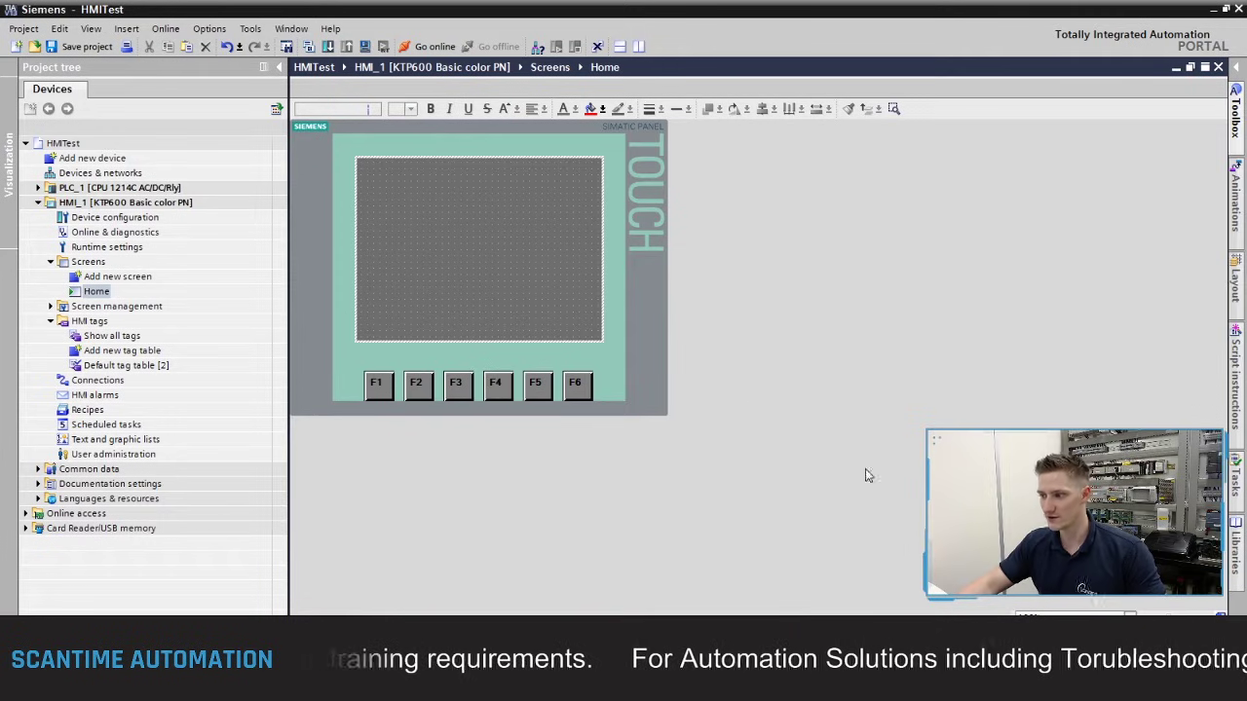
key("alt+Return")
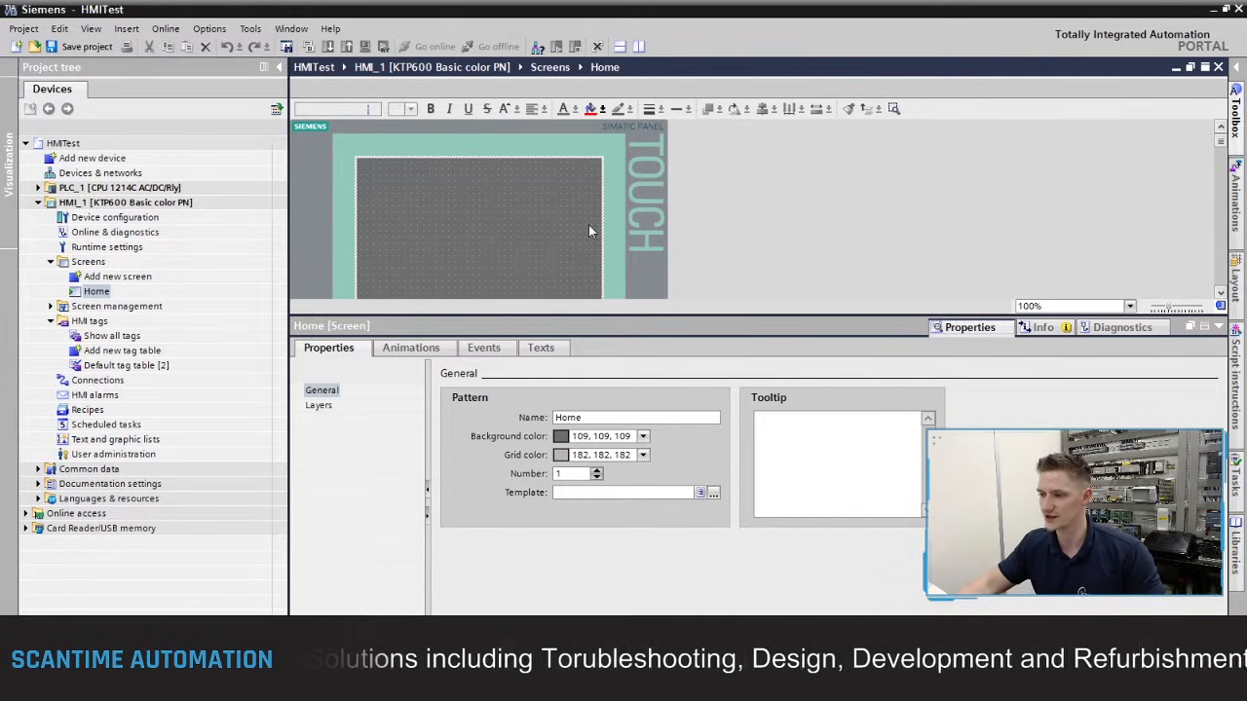
Try white (255, 255, 255) and yellow (255, 255, 63) as the Home screen's background color
left_click(643, 437)
left_click(649, 504)
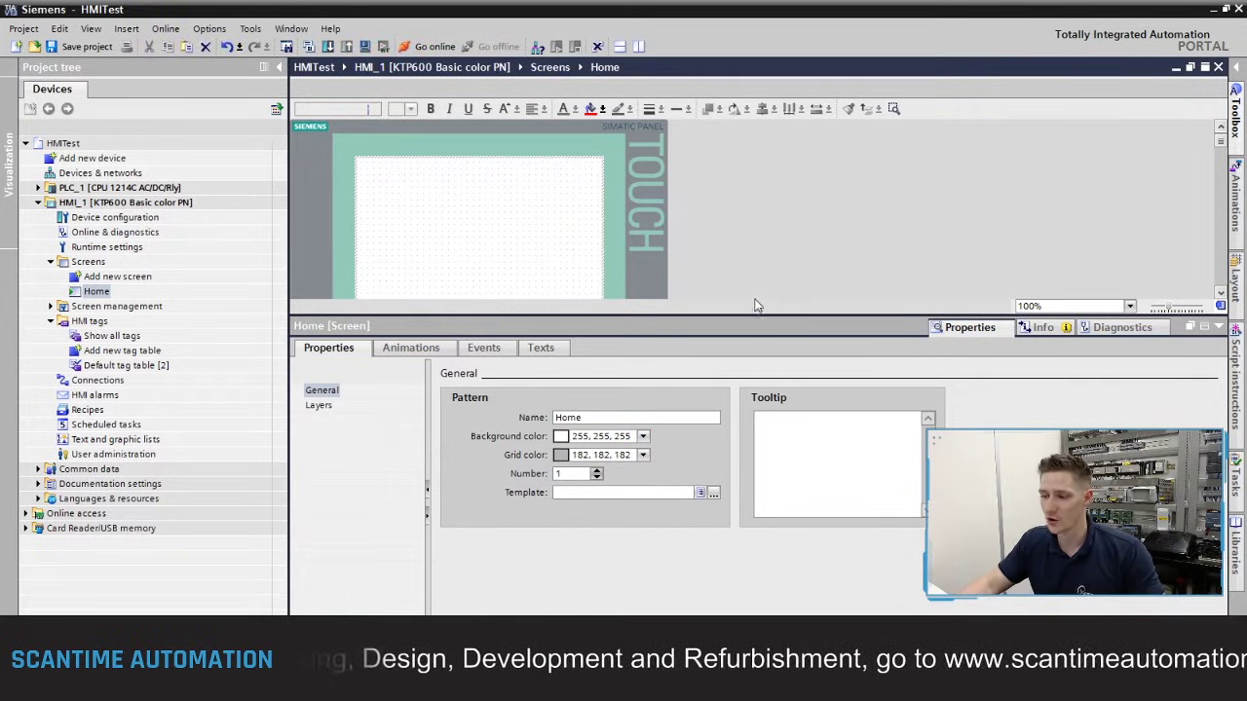
left_click(643, 437)
left_click(590, 491)
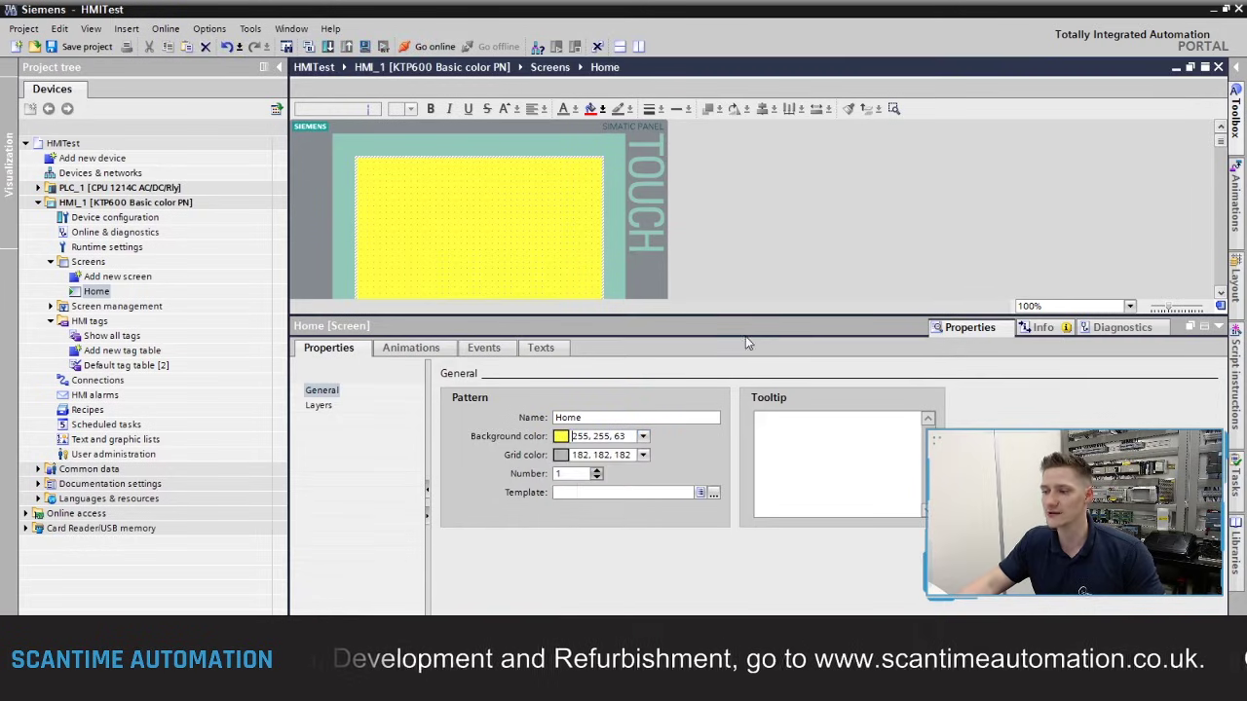
Set the Home screen's background color to gray 182, 182, 182 and its grid color to black 0, 0, 0, and hide the properties
left_click(643, 438)
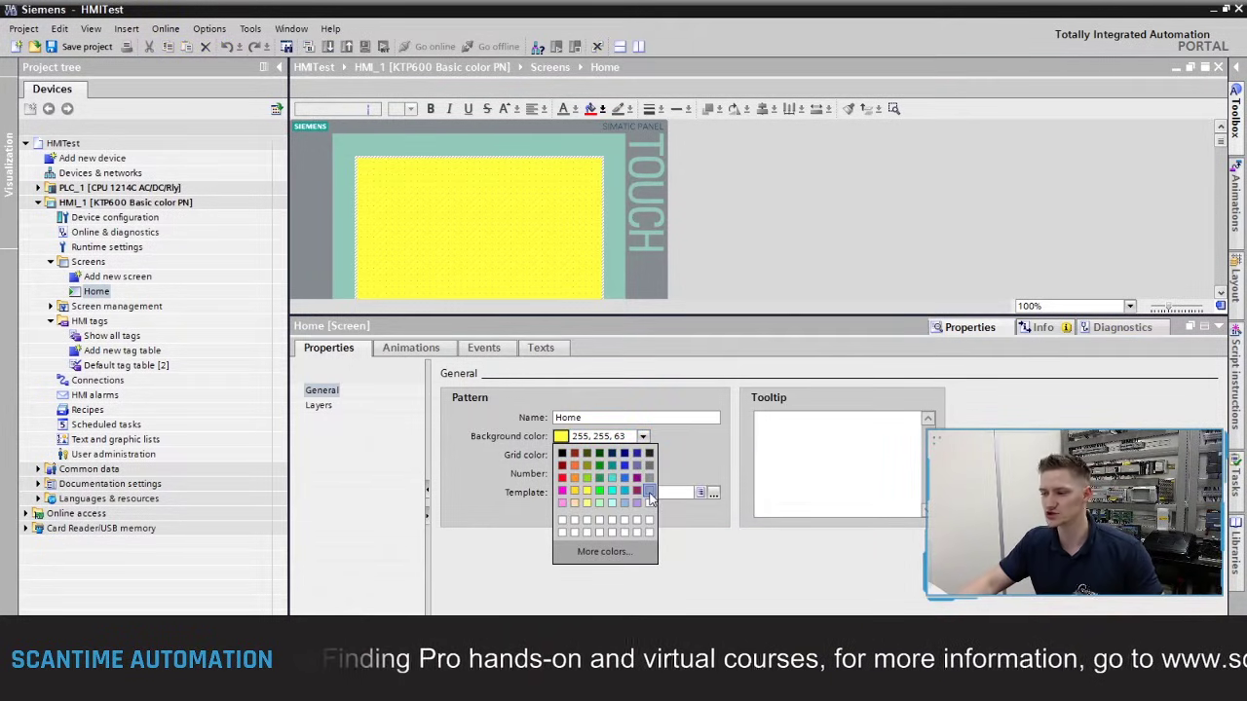
left_click(650, 493)
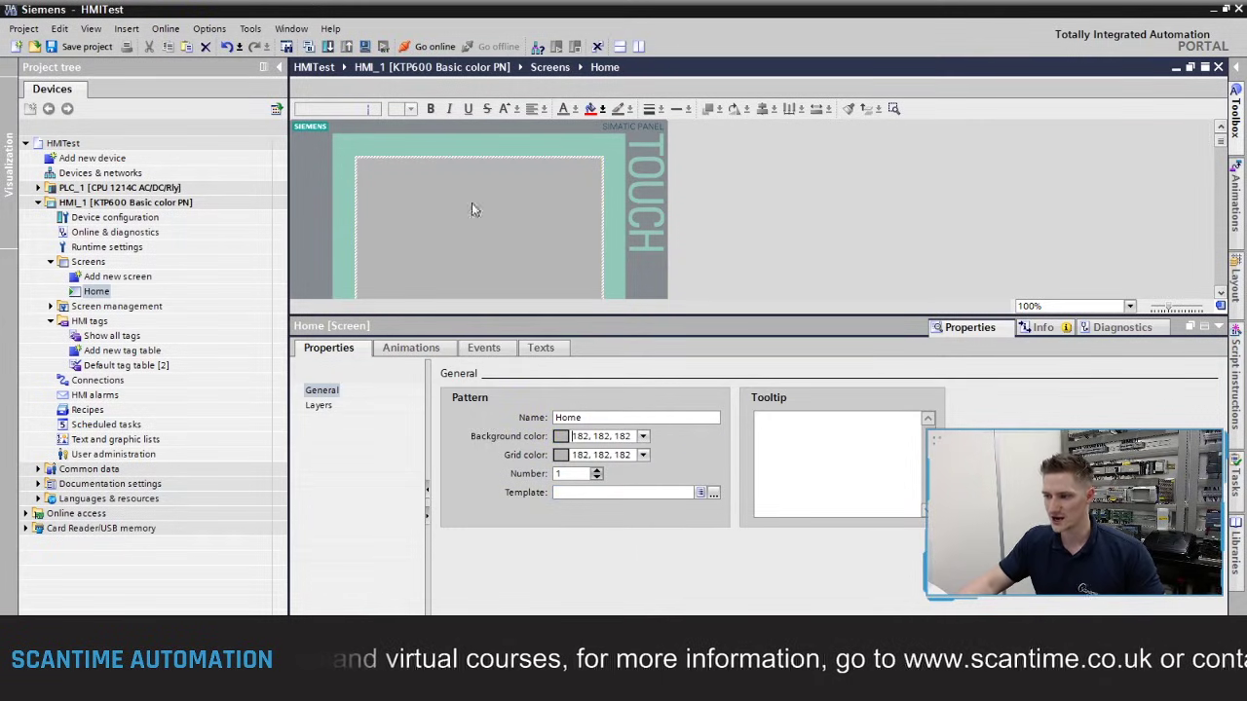
left_click(643, 456)
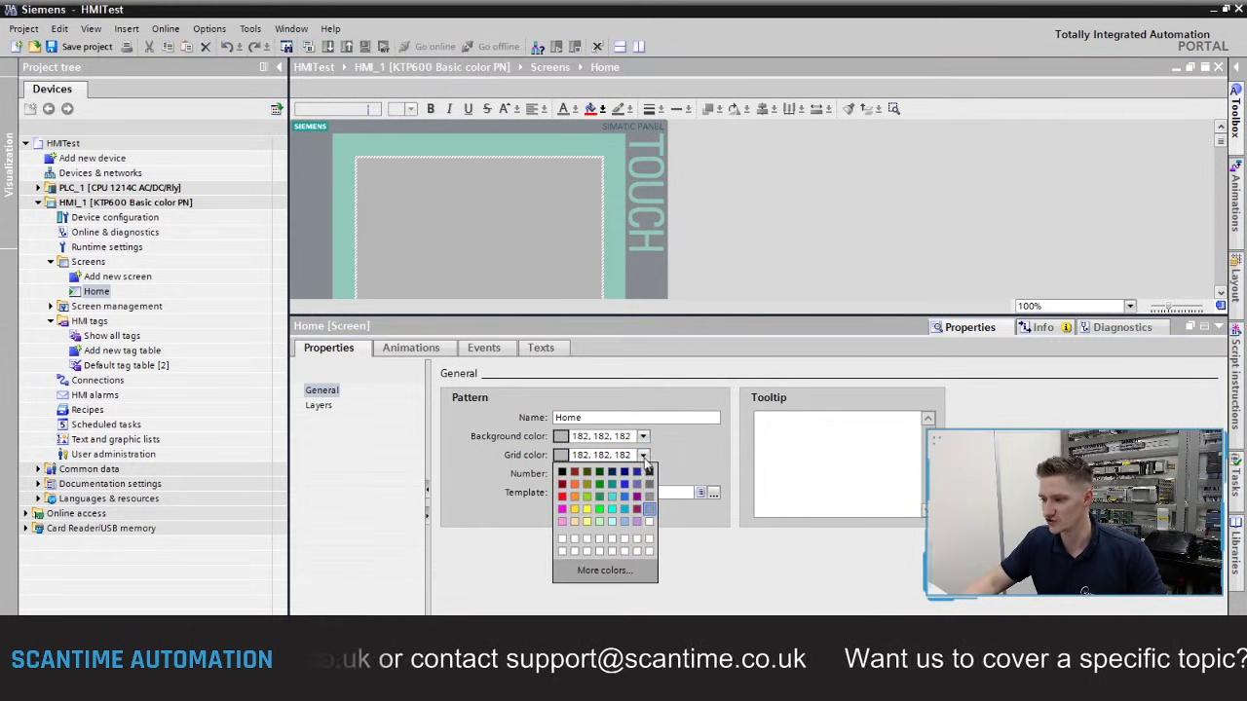
left_click(561, 472)
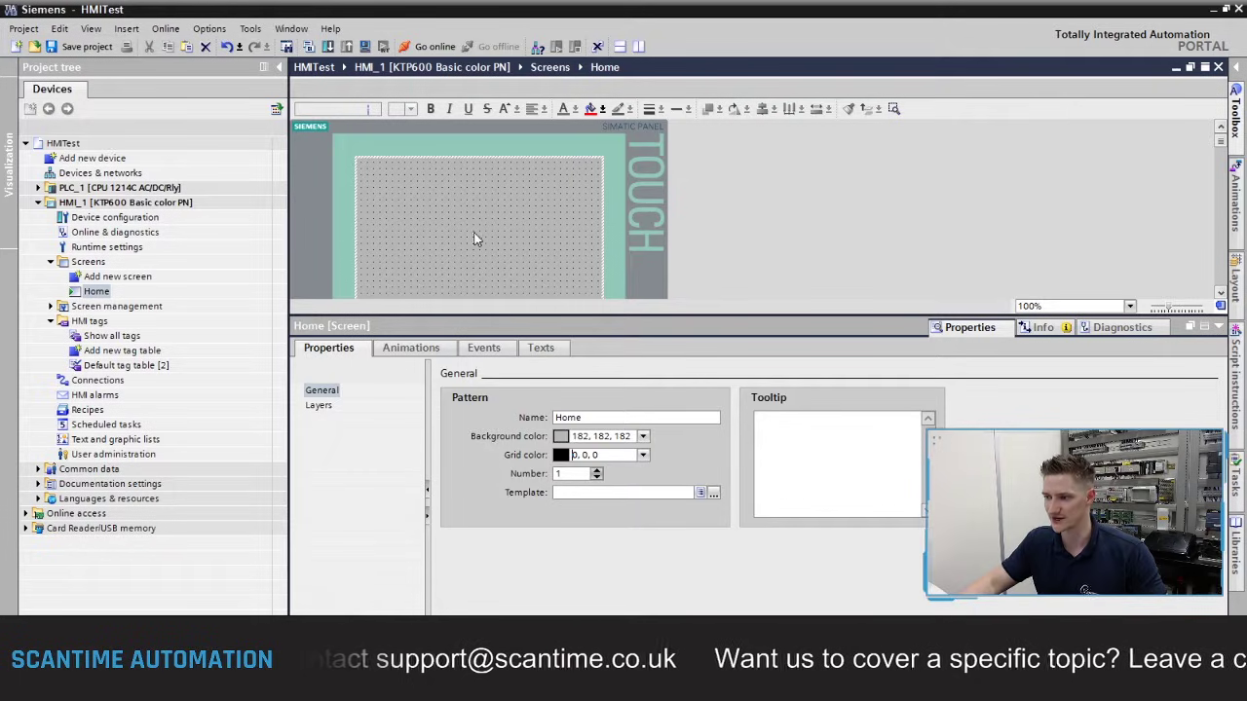
left_click(1204, 327)
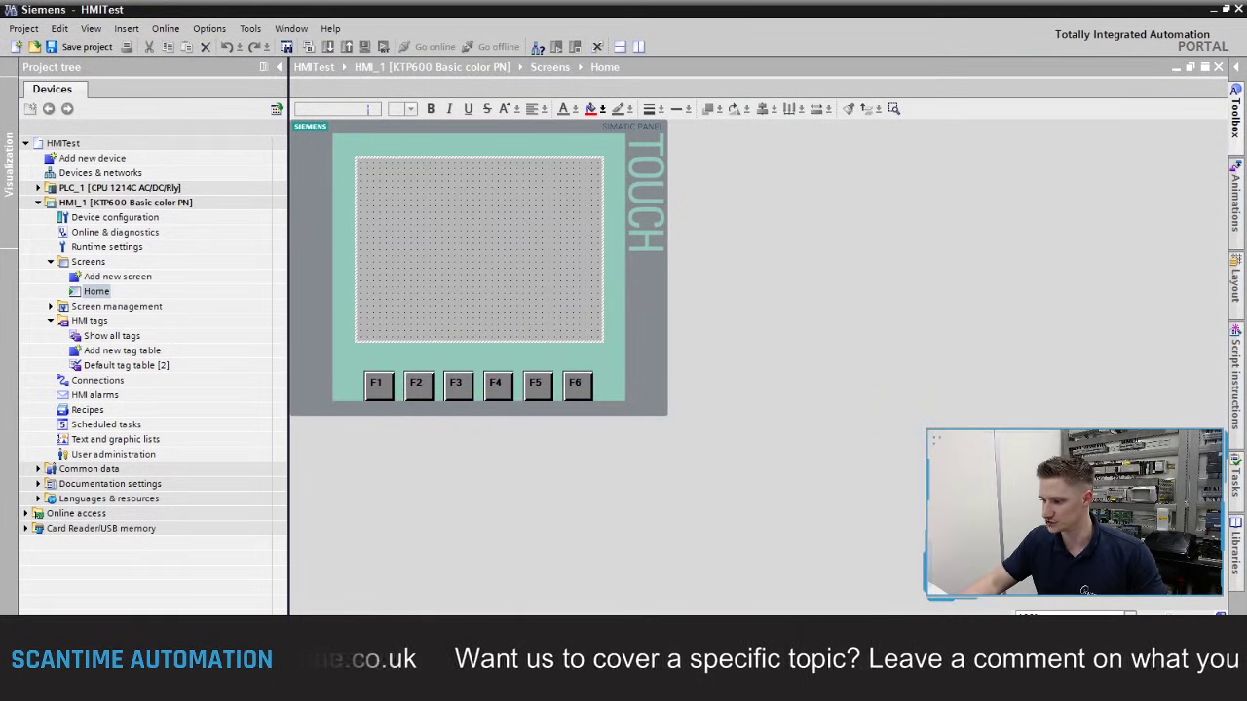
Display the Toolbox for the Home screen and collapse its Basic objects, Elements and Controls groups
scroll(526, 305, "up", 1)
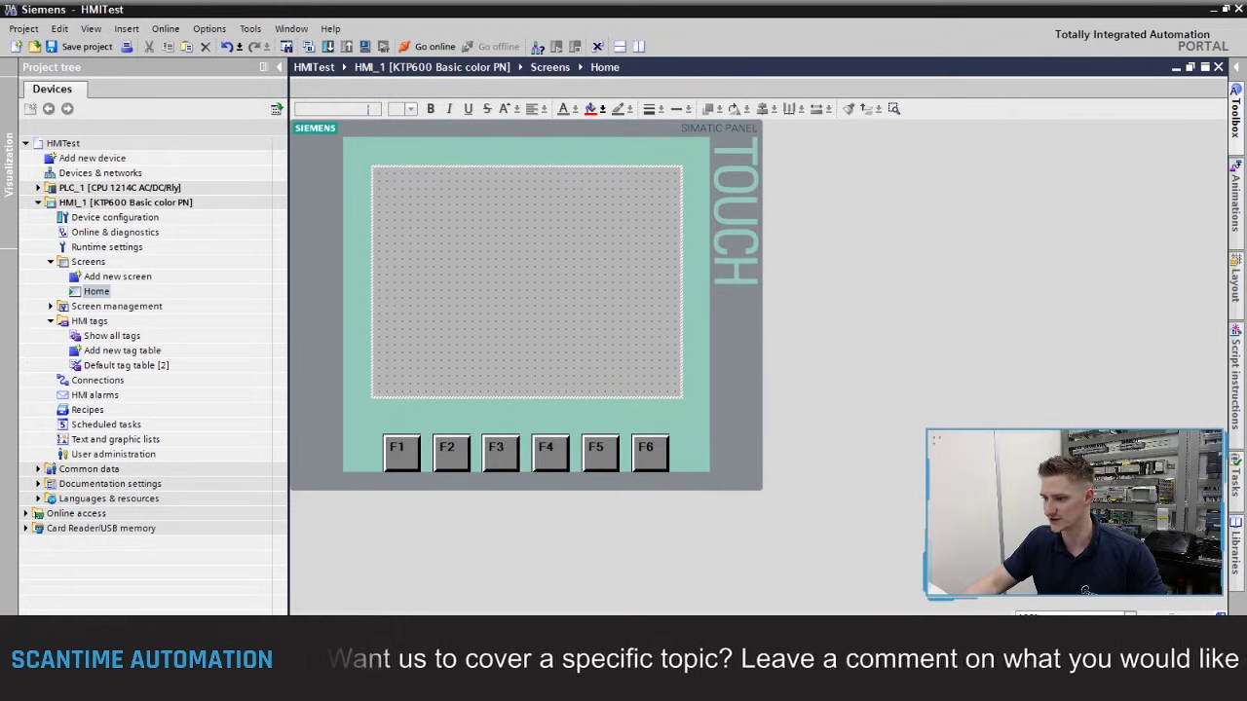
scroll(573, 342, "up", 1)
scroll(621, 365, "up", 1)
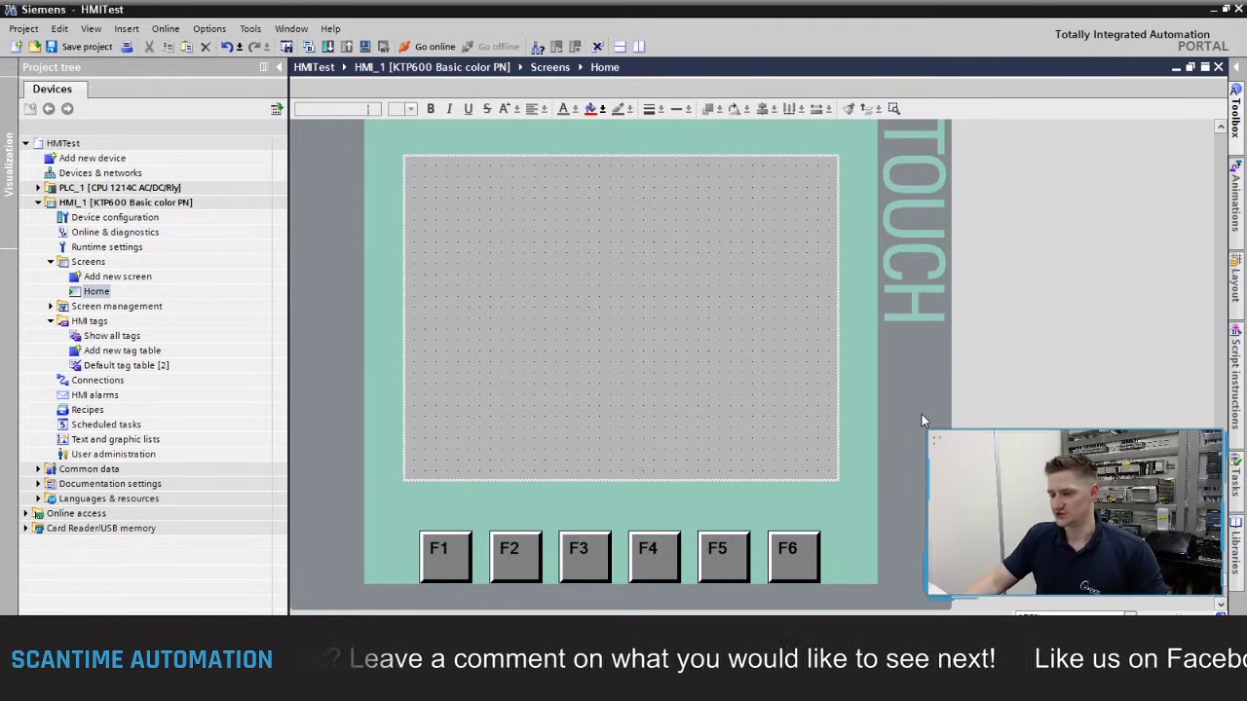
left_click(1235, 97)
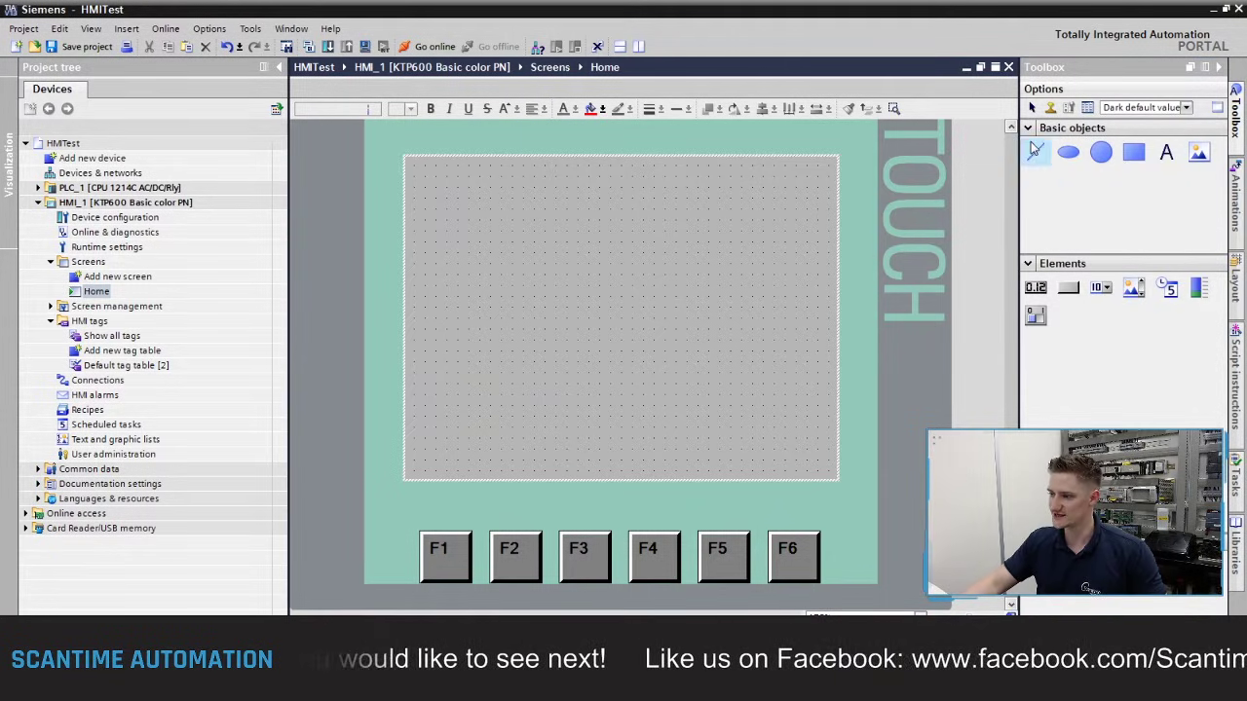
left_click(1031, 128)
left_click(1033, 146)
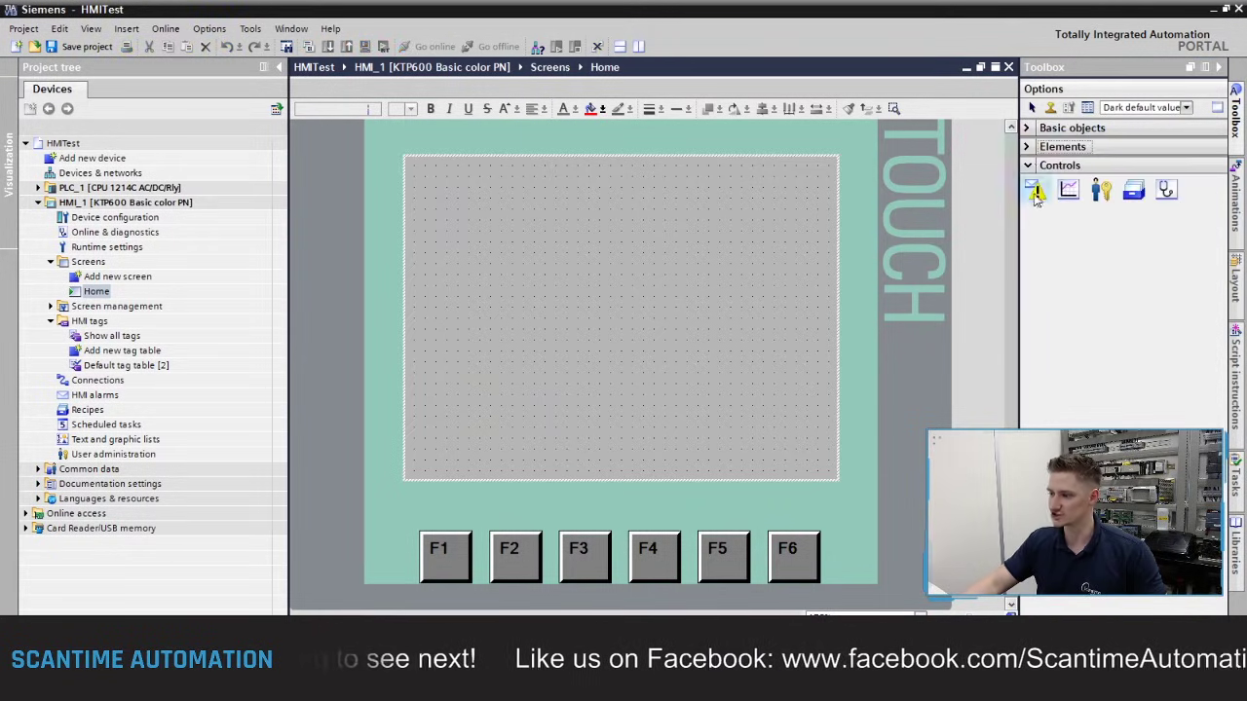
left_click(1033, 165)
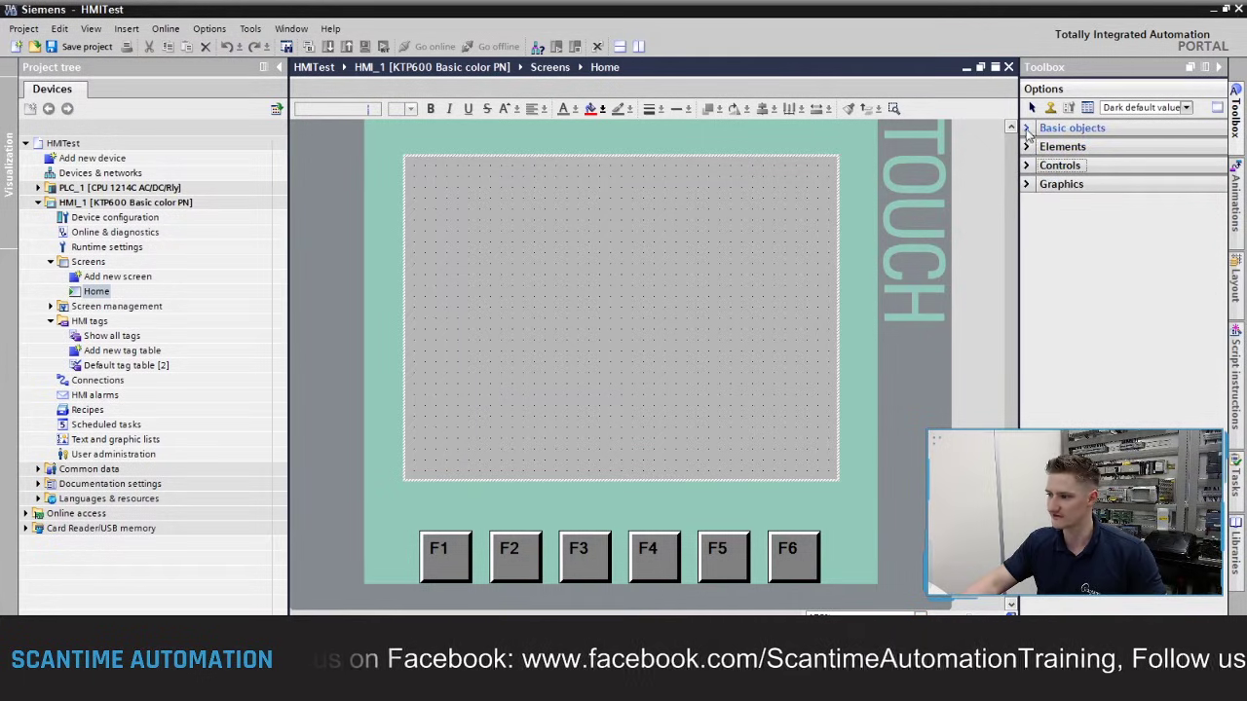
Examine the objects offered in the Basic objects, Elements and Controls groups of the Toolbox
left_click(1029, 128)
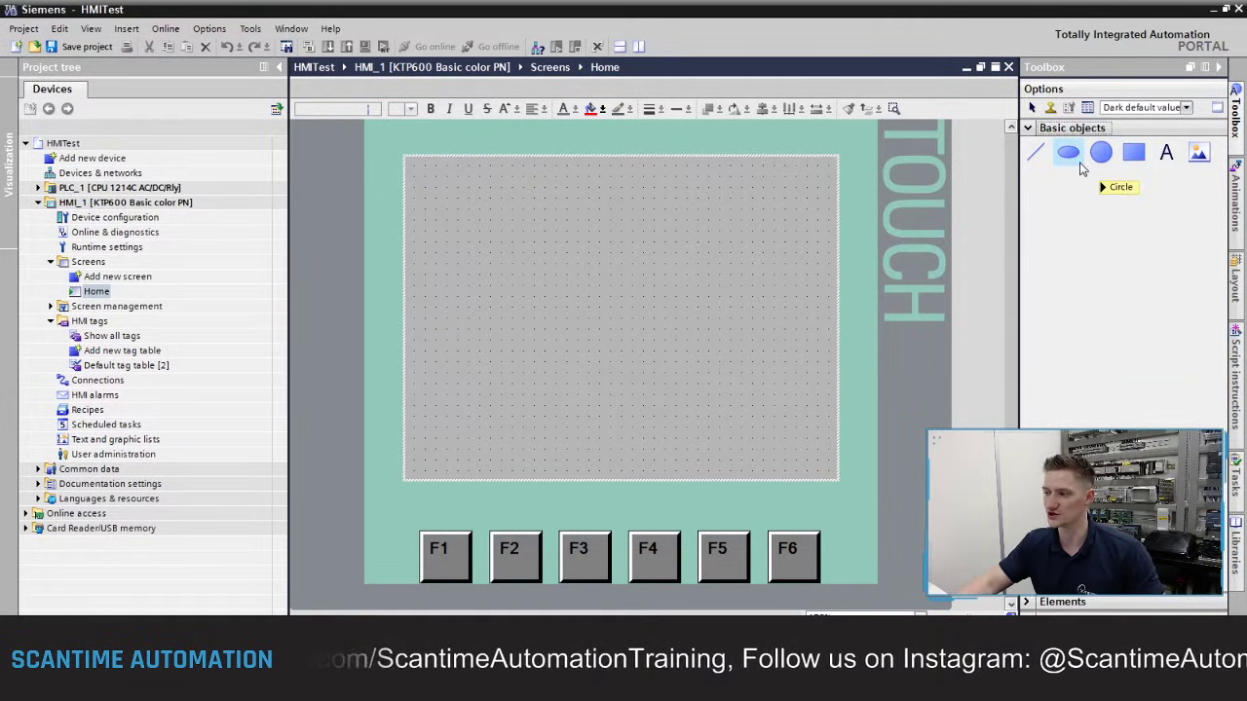
left_click(1029, 128)
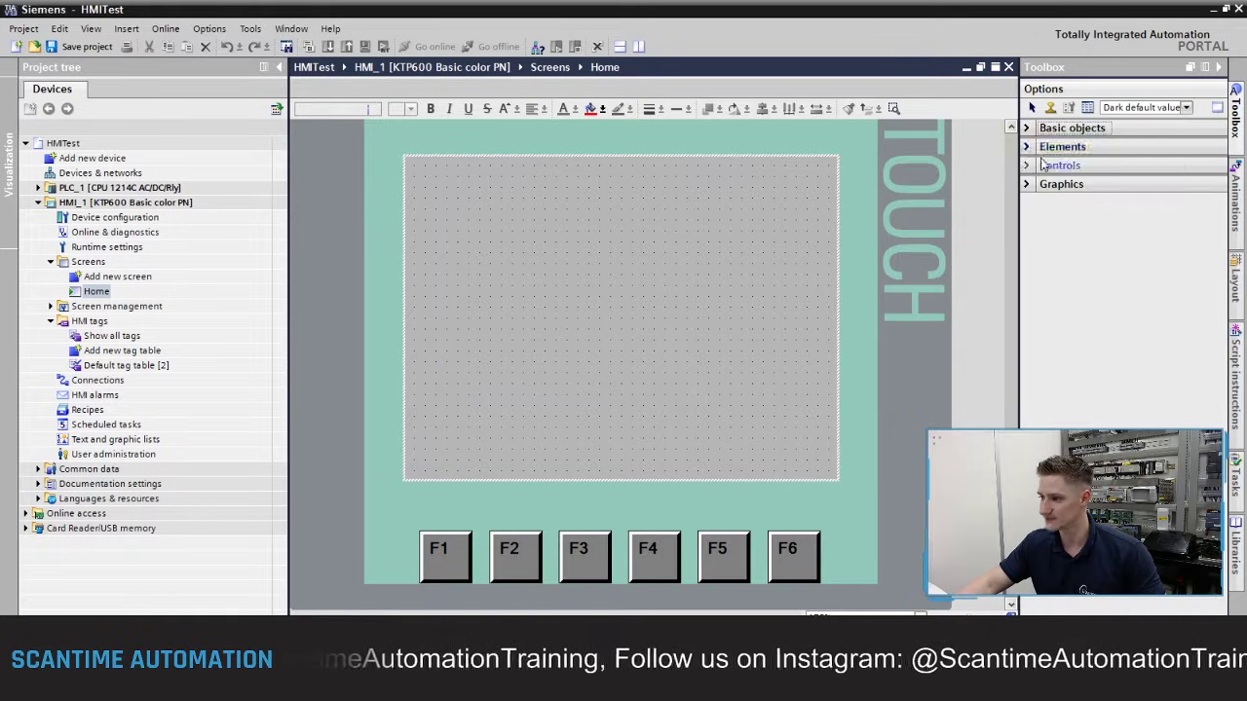
left_click(1027, 148)
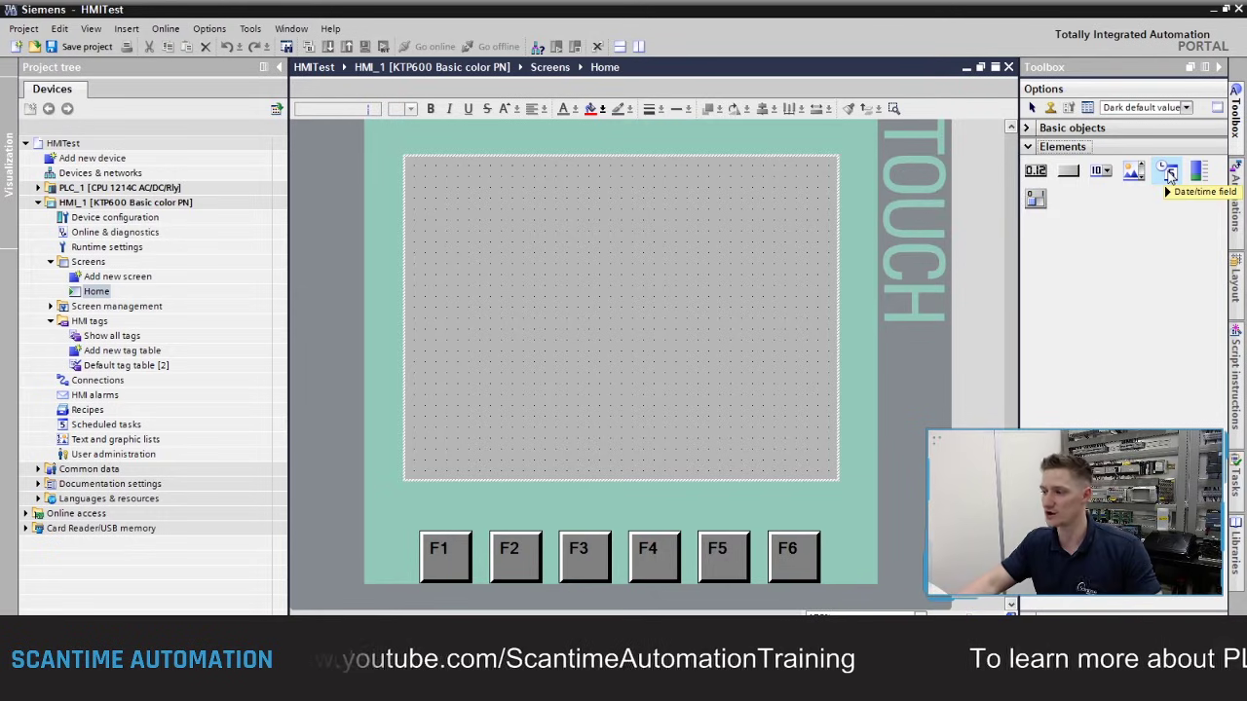
left_click(1027, 146)
left_click(1029, 166)
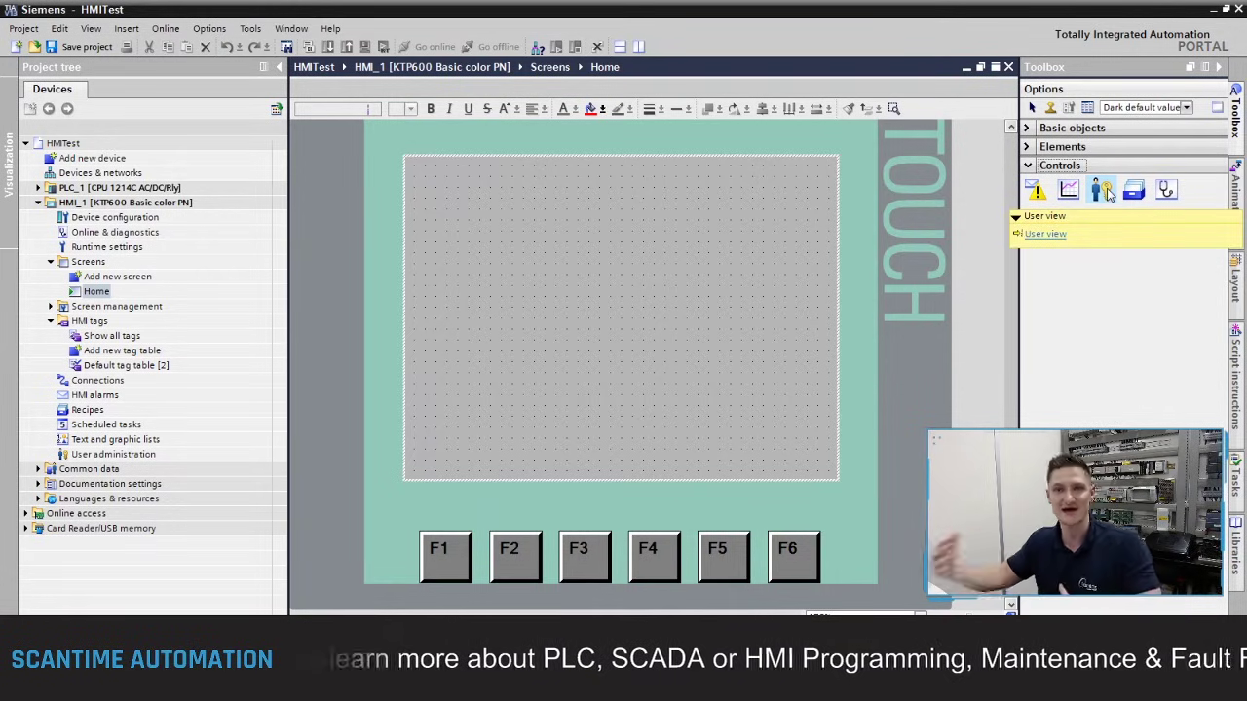
left_click(1029, 167)
Browse the WinCC graphics folder to the 256 Colors graphics for the Chemical industry
left_click(1029, 184)
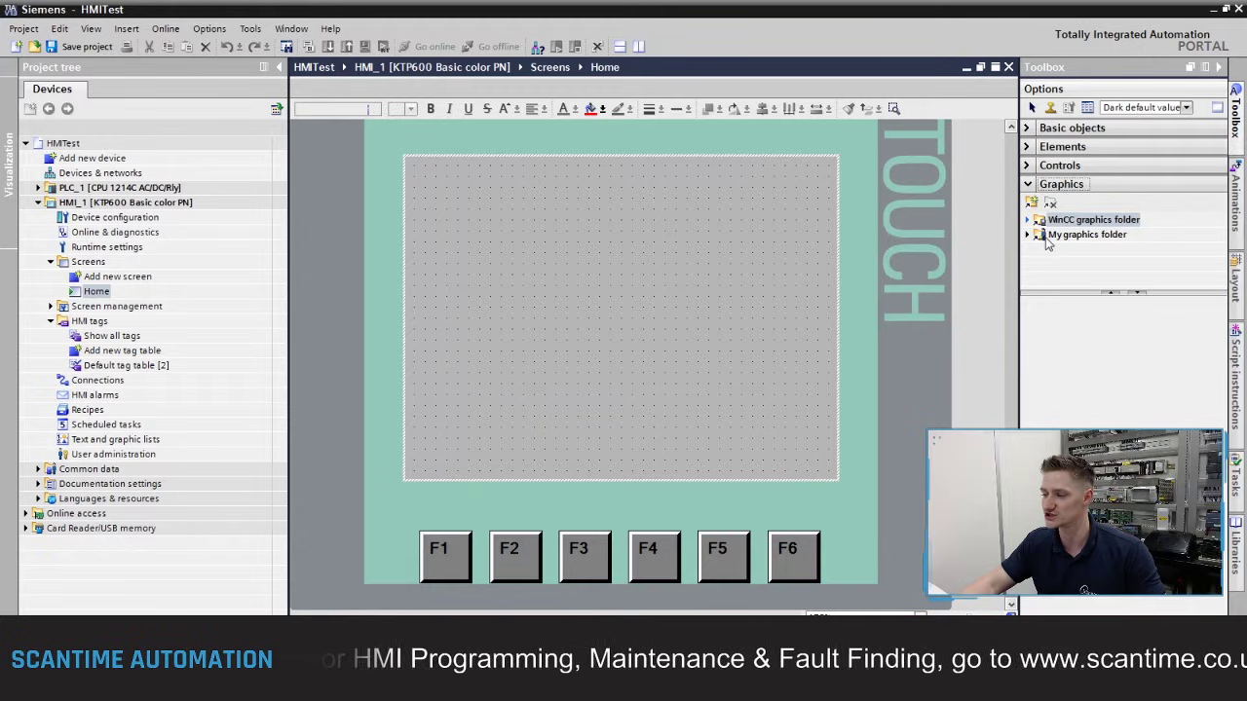
key("Right")
scroll(1086, 255, "down", 1)
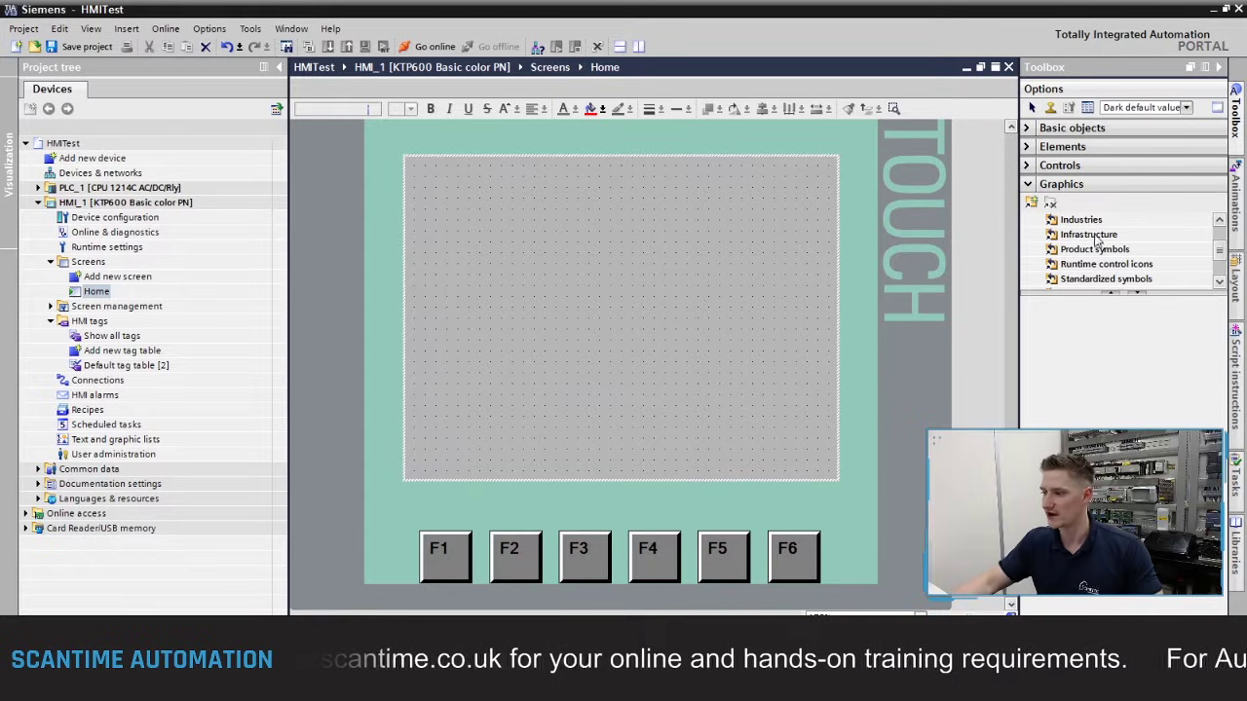
left_click(1080, 222)
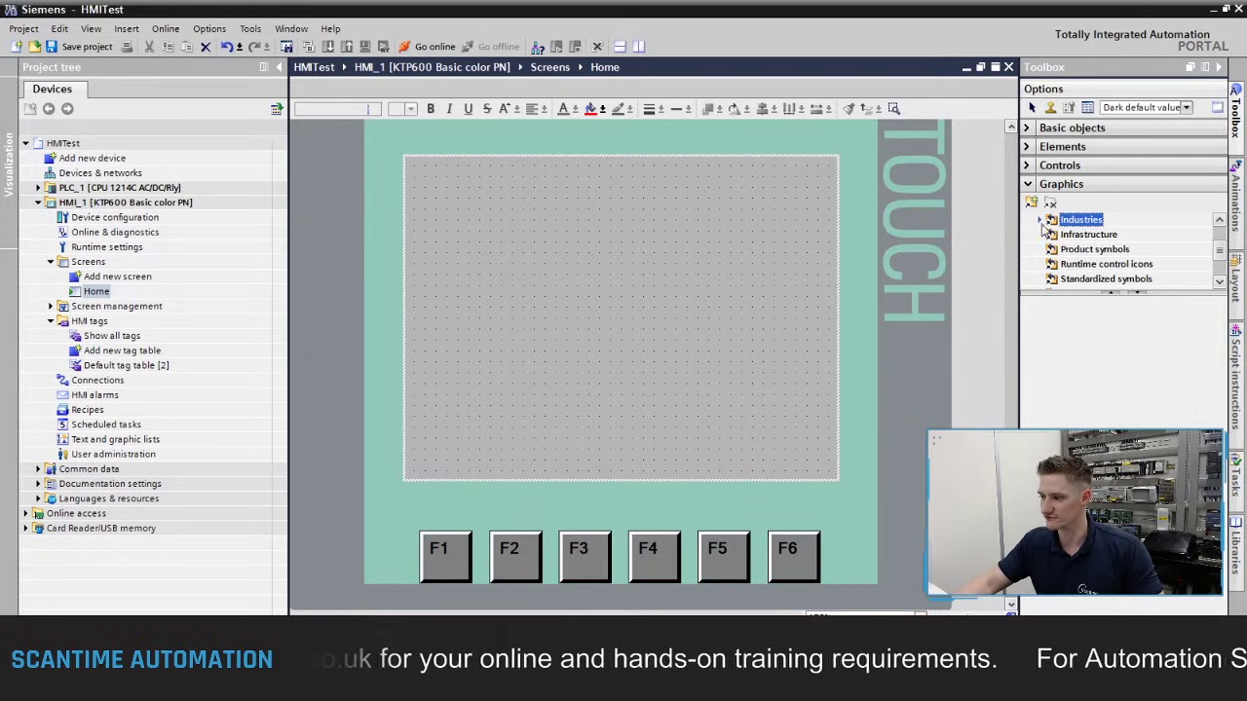
left_click(1039, 220)
left_click(1054, 236)
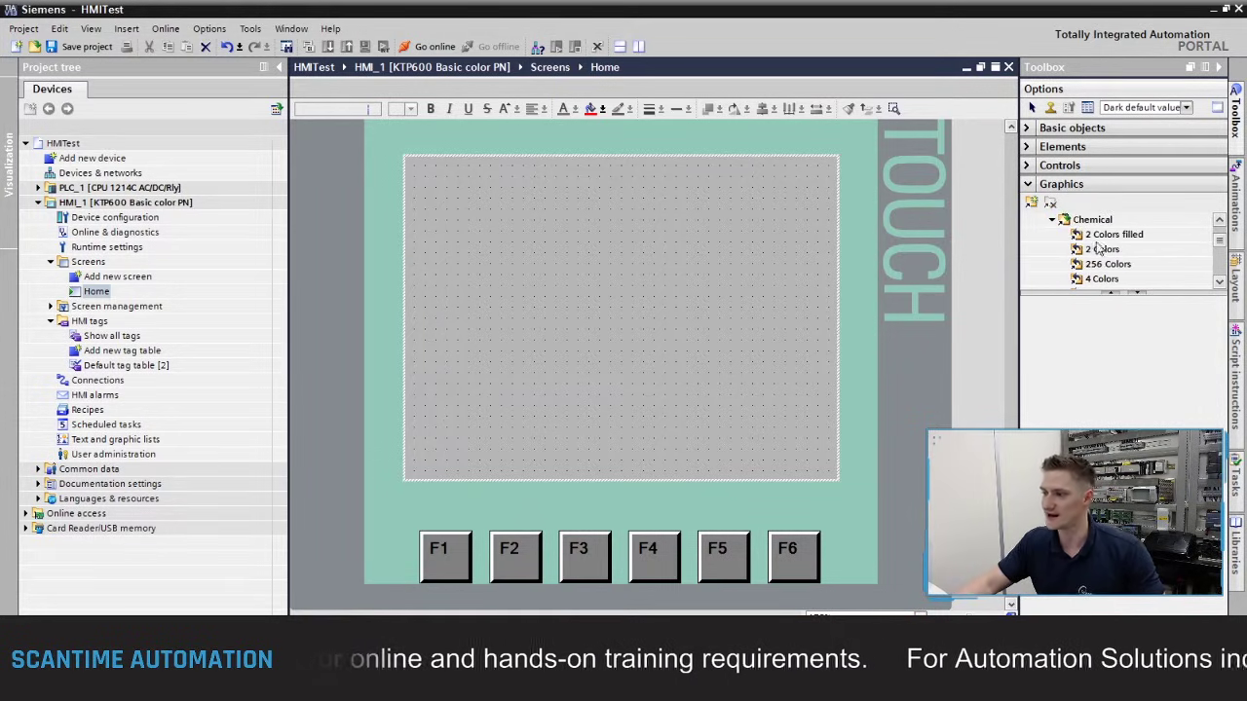
left_click(1108, 264)
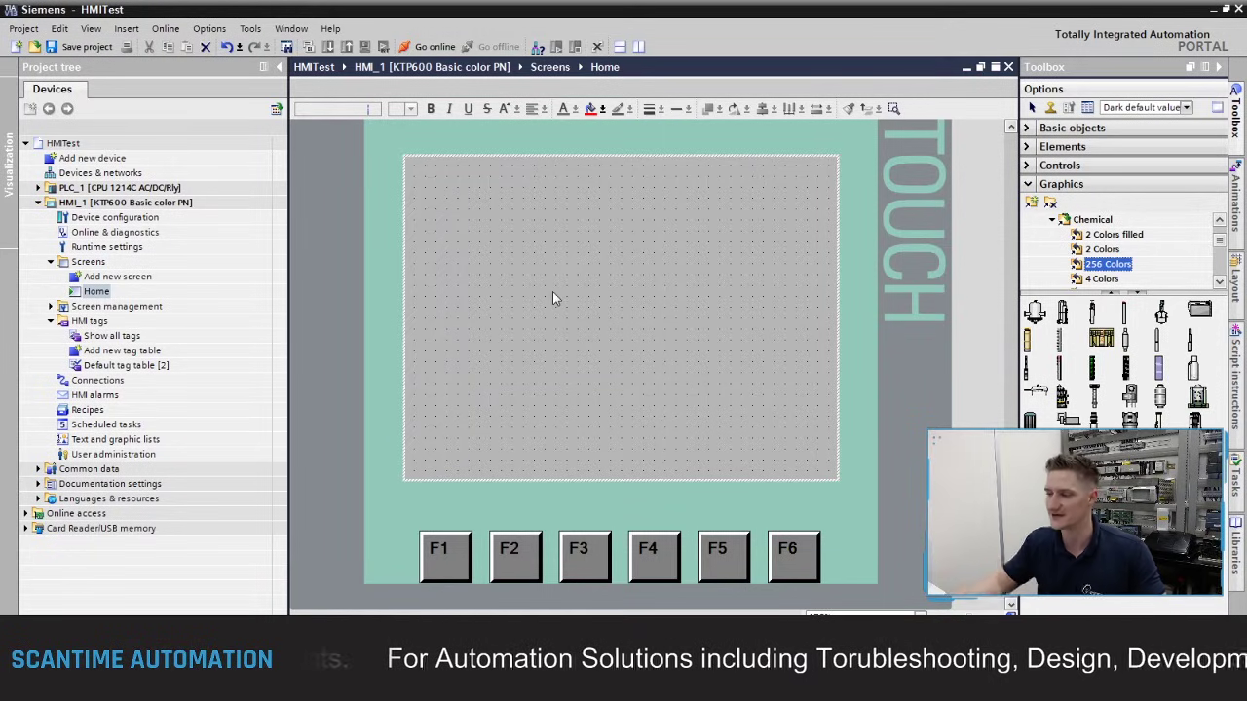
Place a button from the Elements group in the upper-left area of the Home screen
left_click(1028, 184)
left_click(1030, 147)
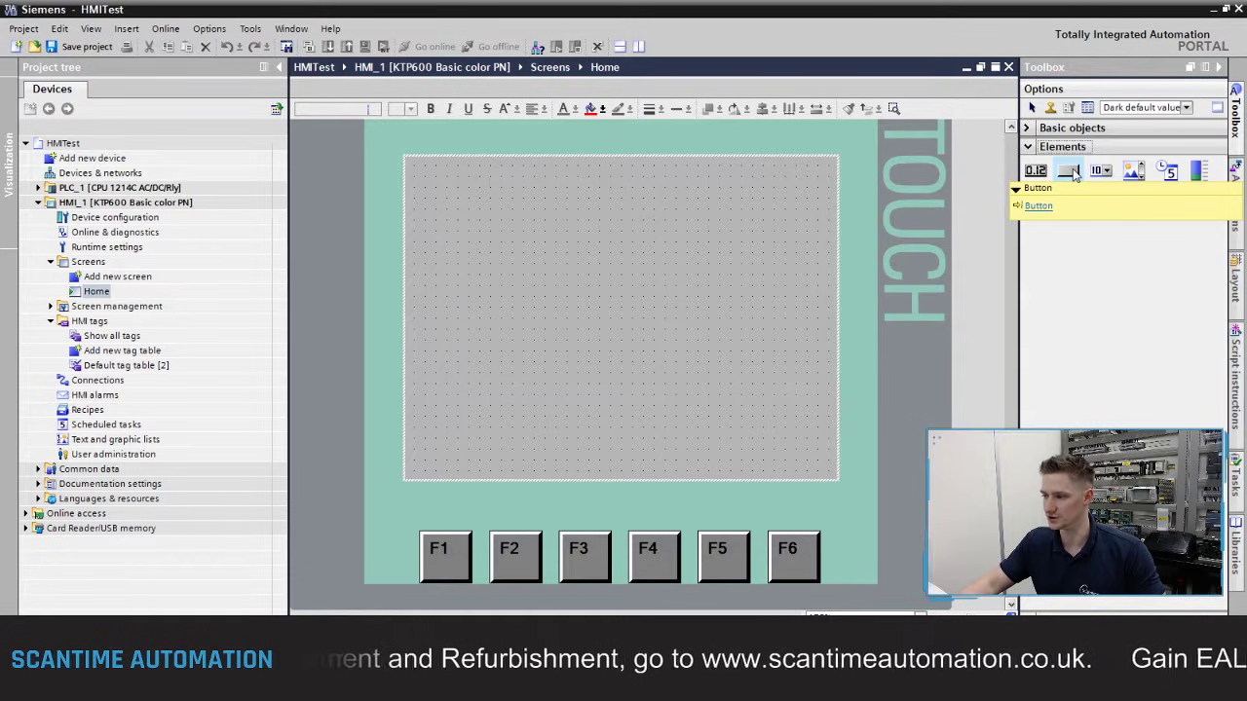
left_click_drag(1069, 173, 464, 215)
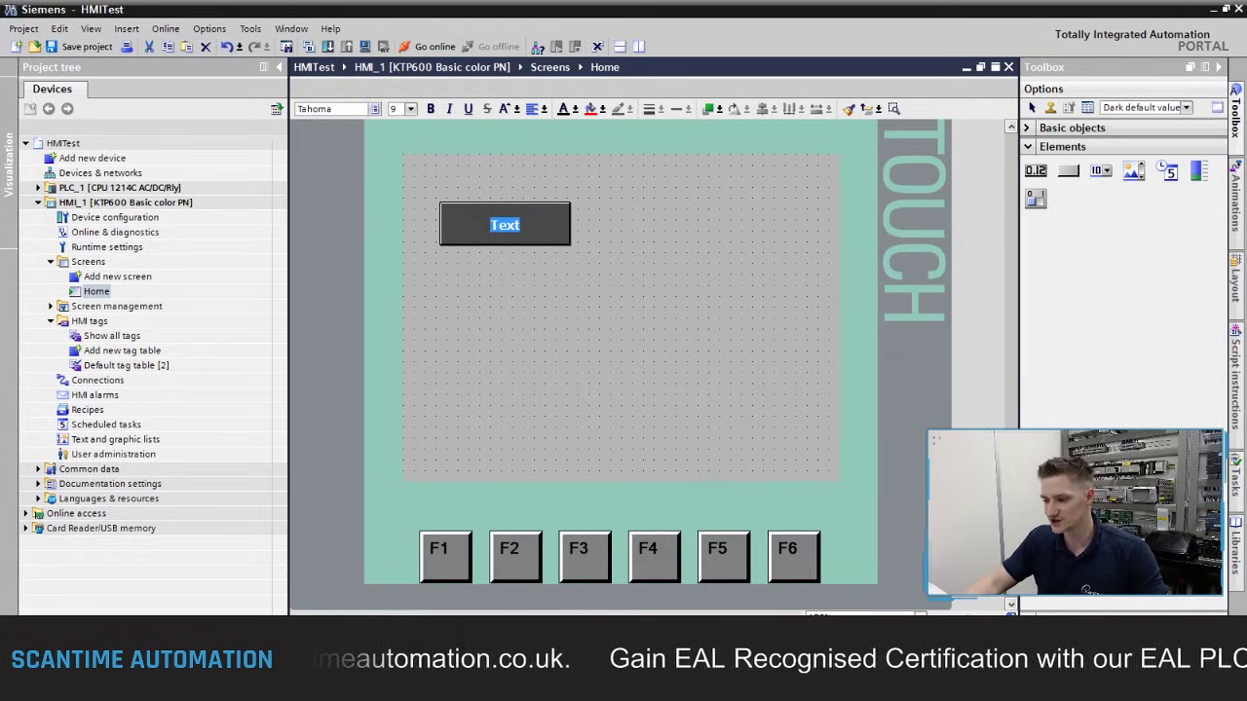
key("Return")
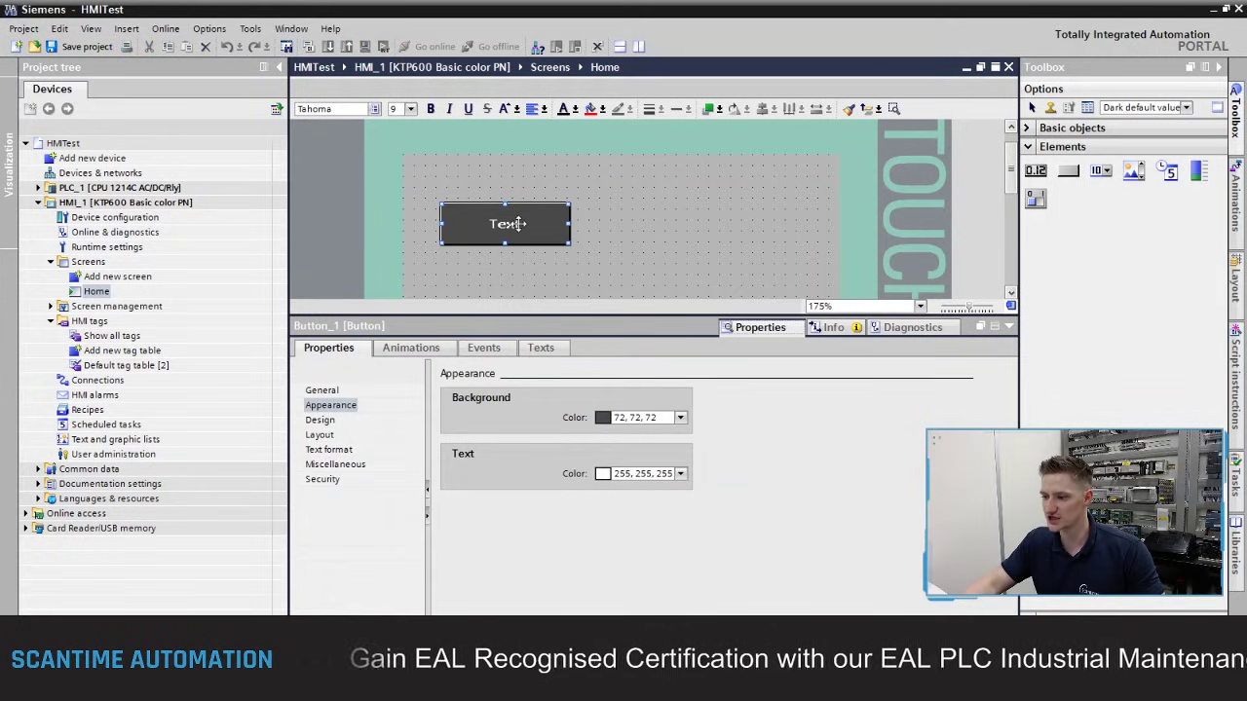
Set the new button's text when not pressed to "Input 1"
left_click(326, 391)
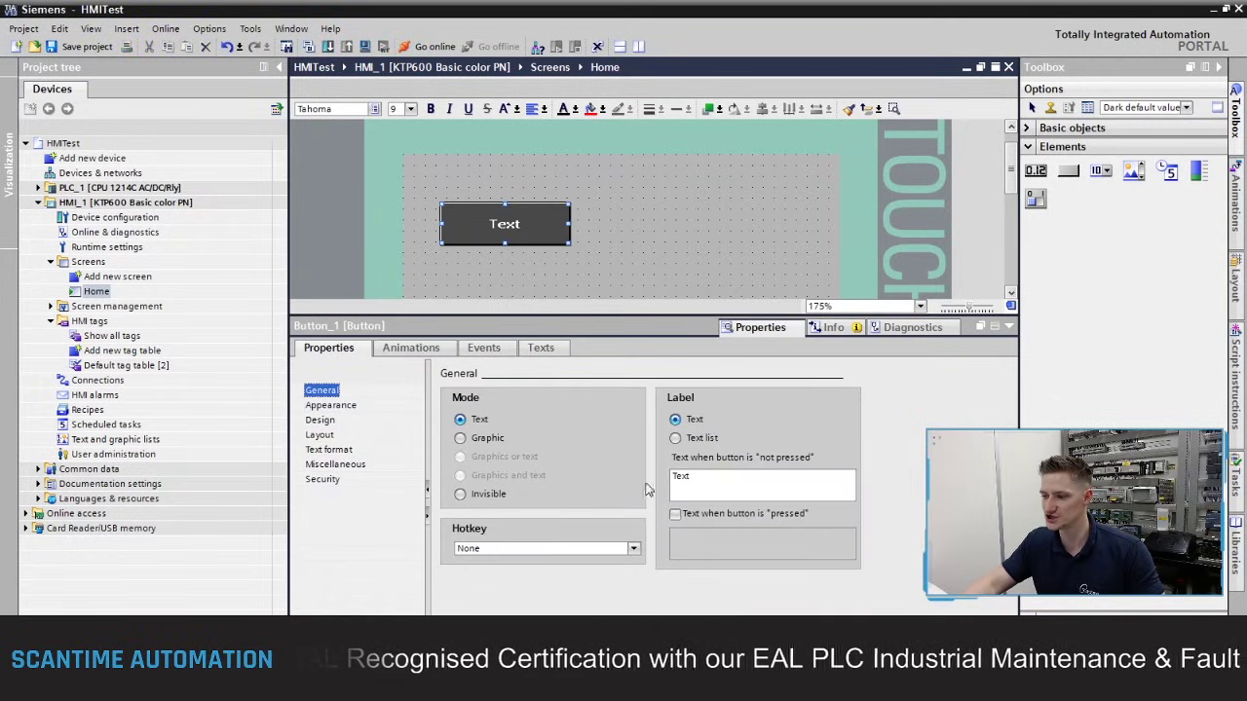
left_click(716, 481)
double_click(716, 482)
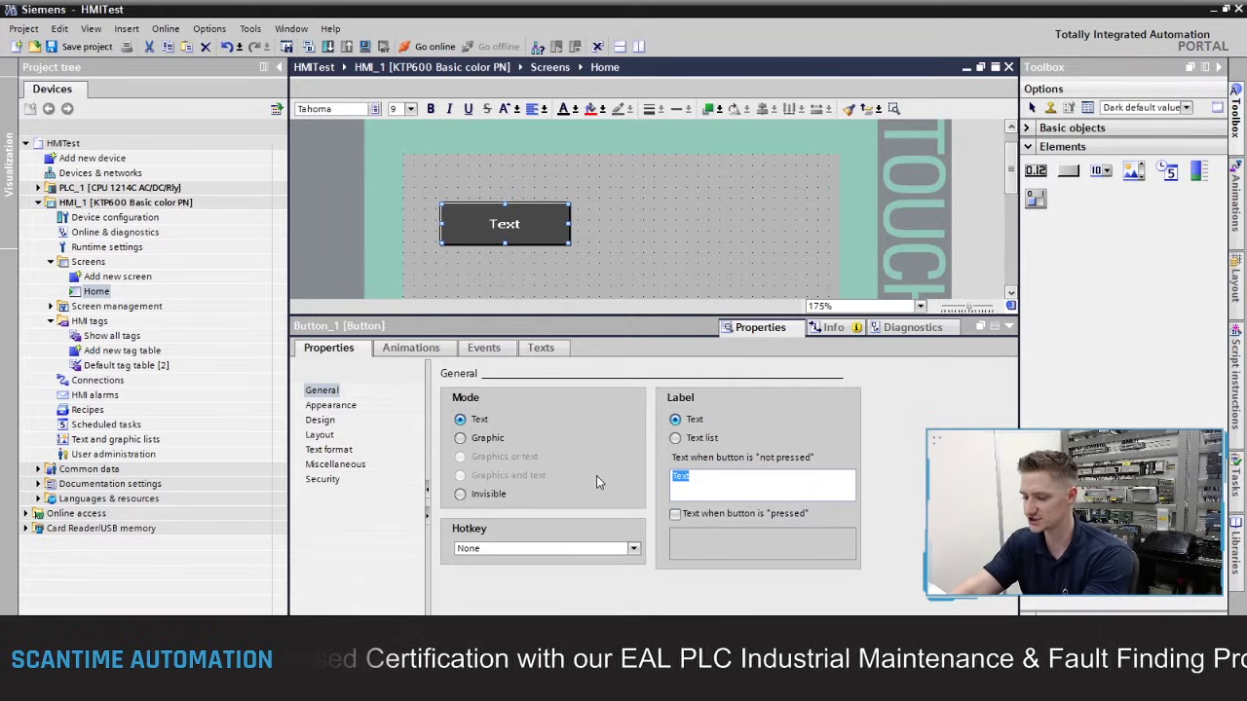
type("Input 1")
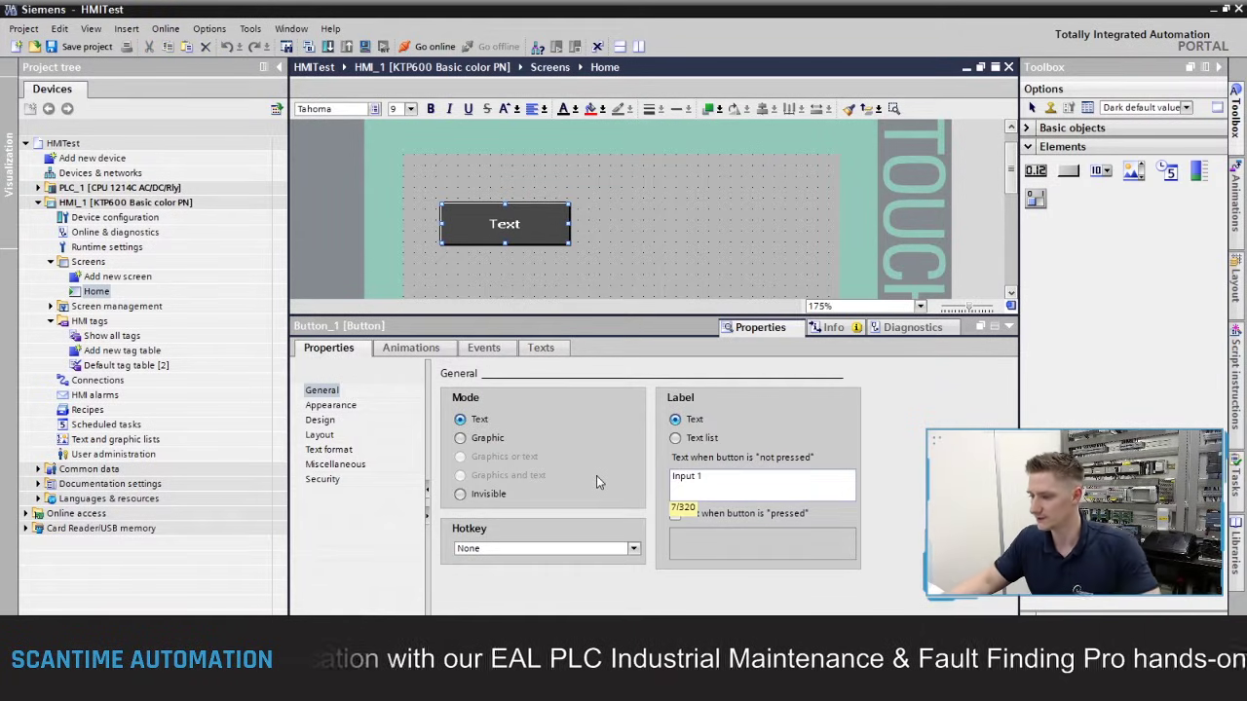
scroll(712, 213, "up", 1)
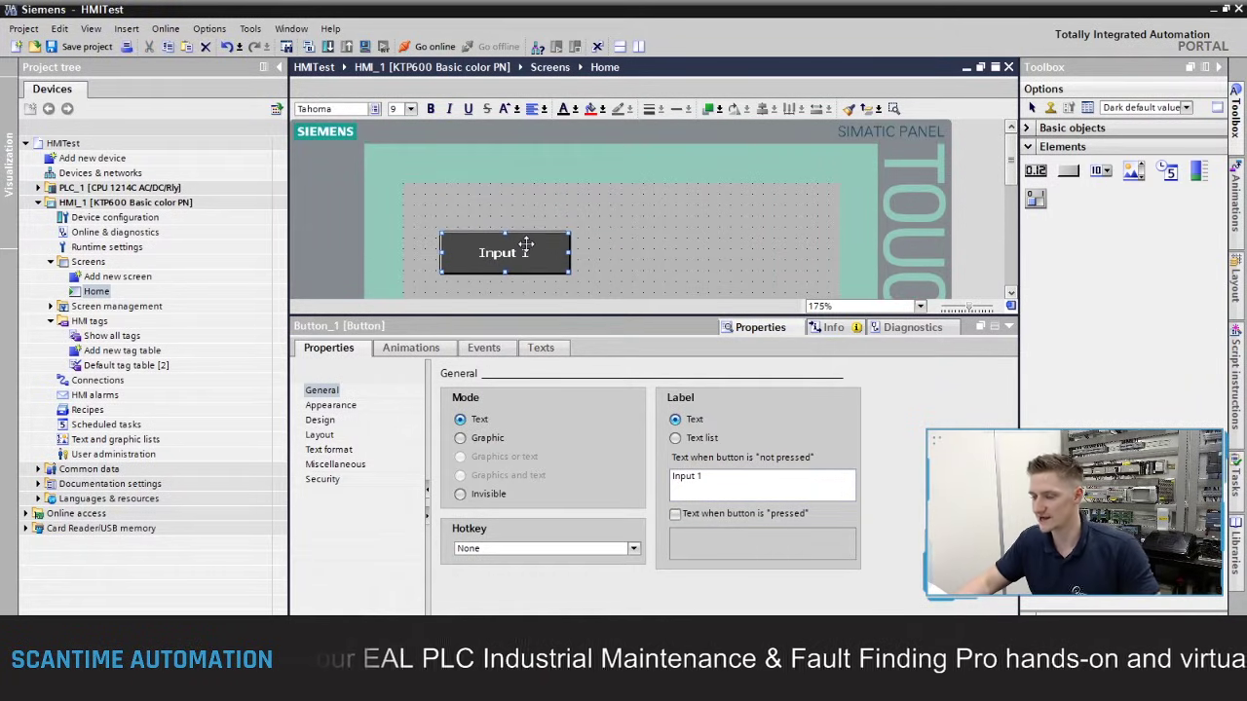
Duplicate the Input 1 button, align the copy directly below it and label the copy "Input 2"
scroll(526, 242, "down", 3)
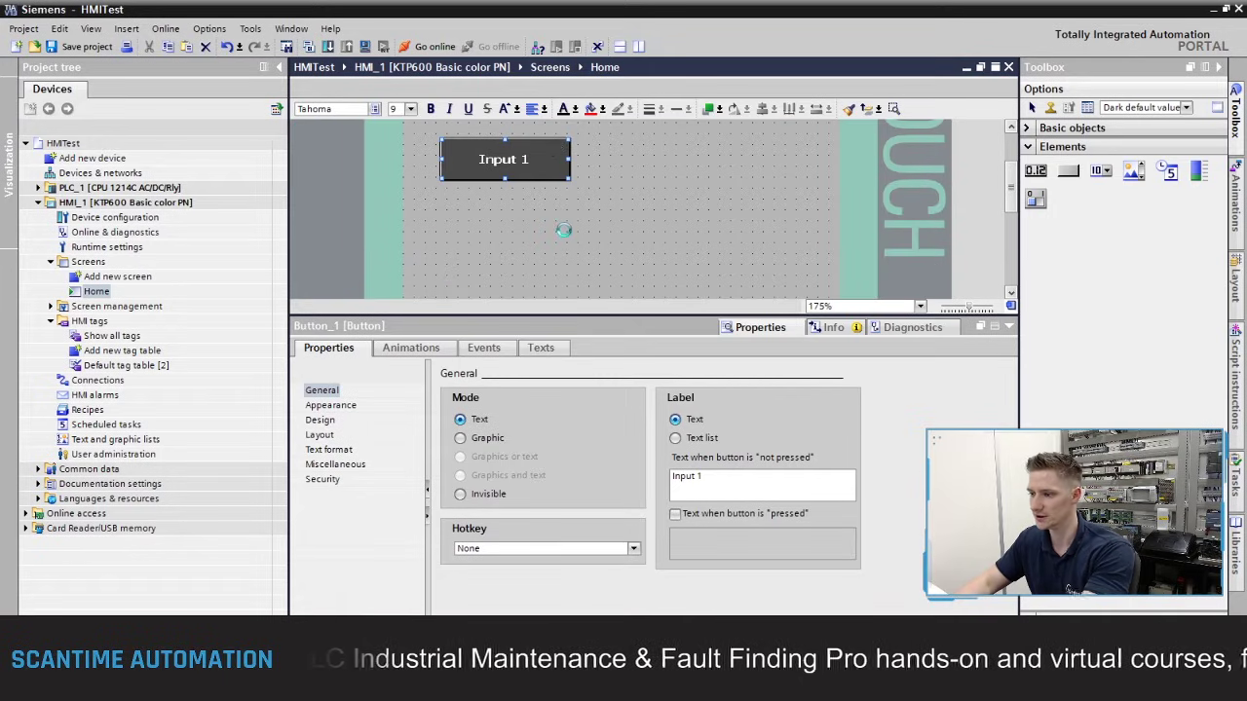
key("ctrl+c")
key("ctrl+v")
left_click_drag(547, 172, 534, 216)
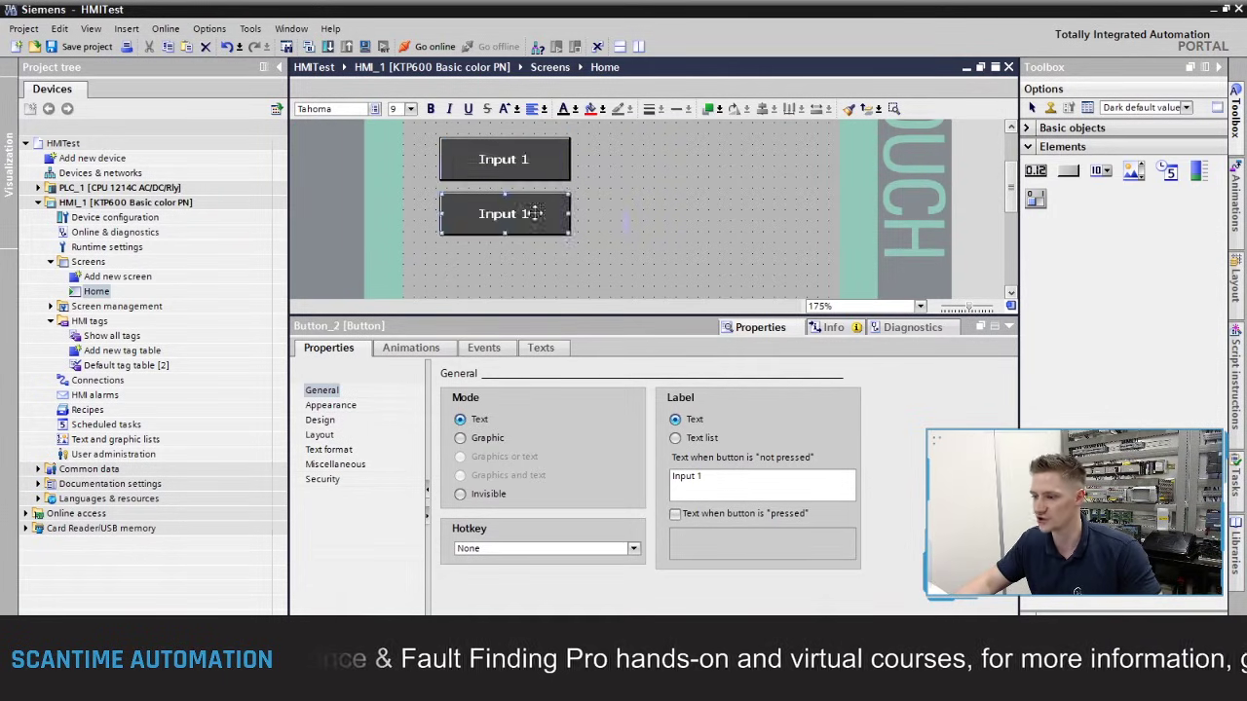
left_click(718, 476)
key("BackSpace")
type("2")
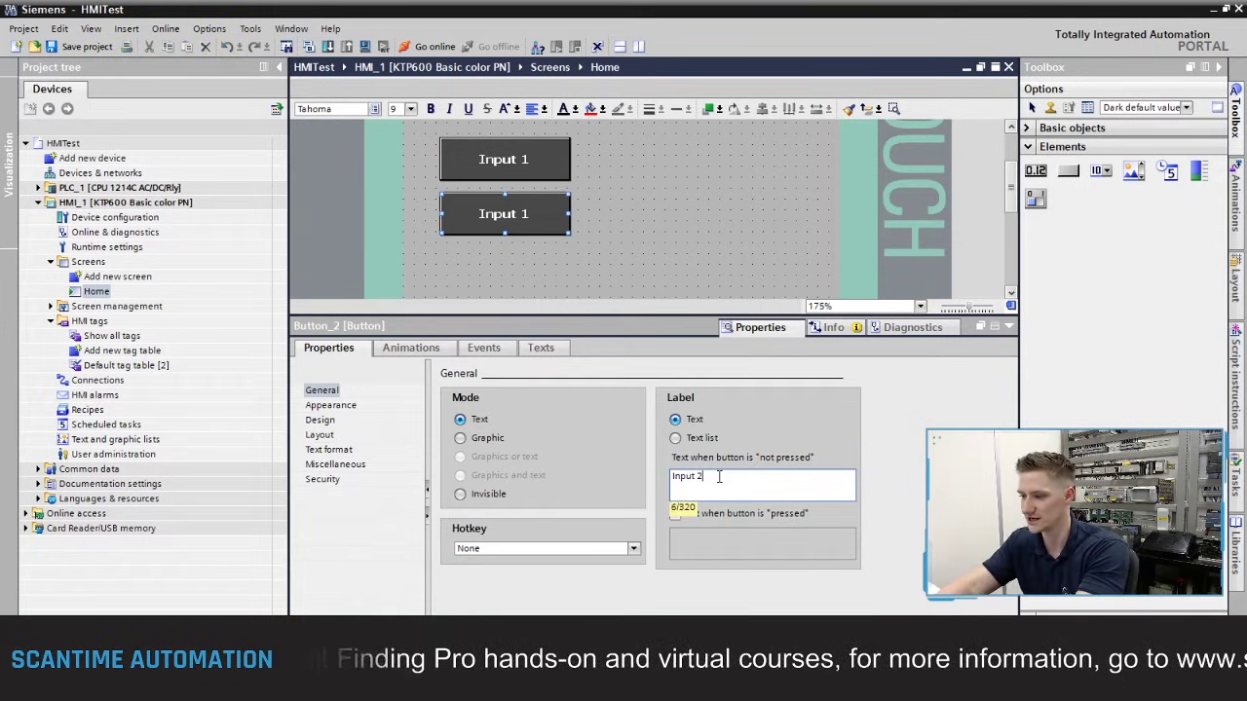
left_click(738, 221)
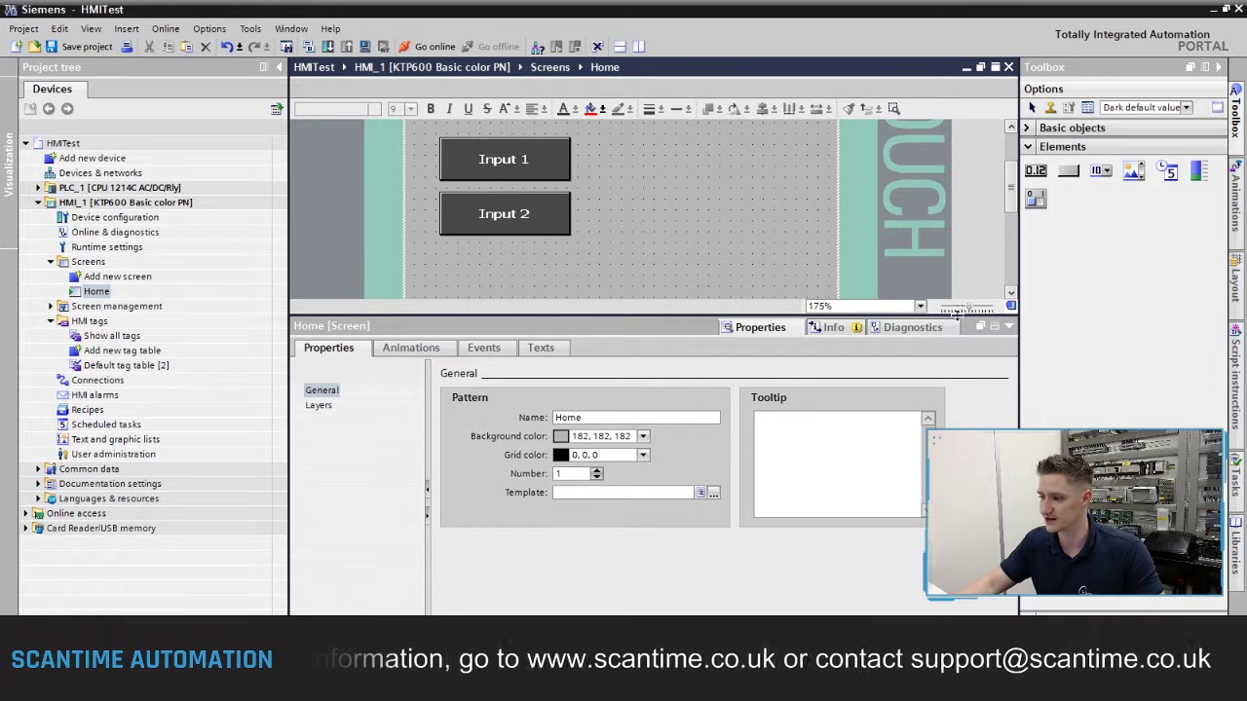
Draw a circle level with the Input 1 button near the screen's right side, and place a matching circle level with Input 2
scroll(650, 197, "up", 2)
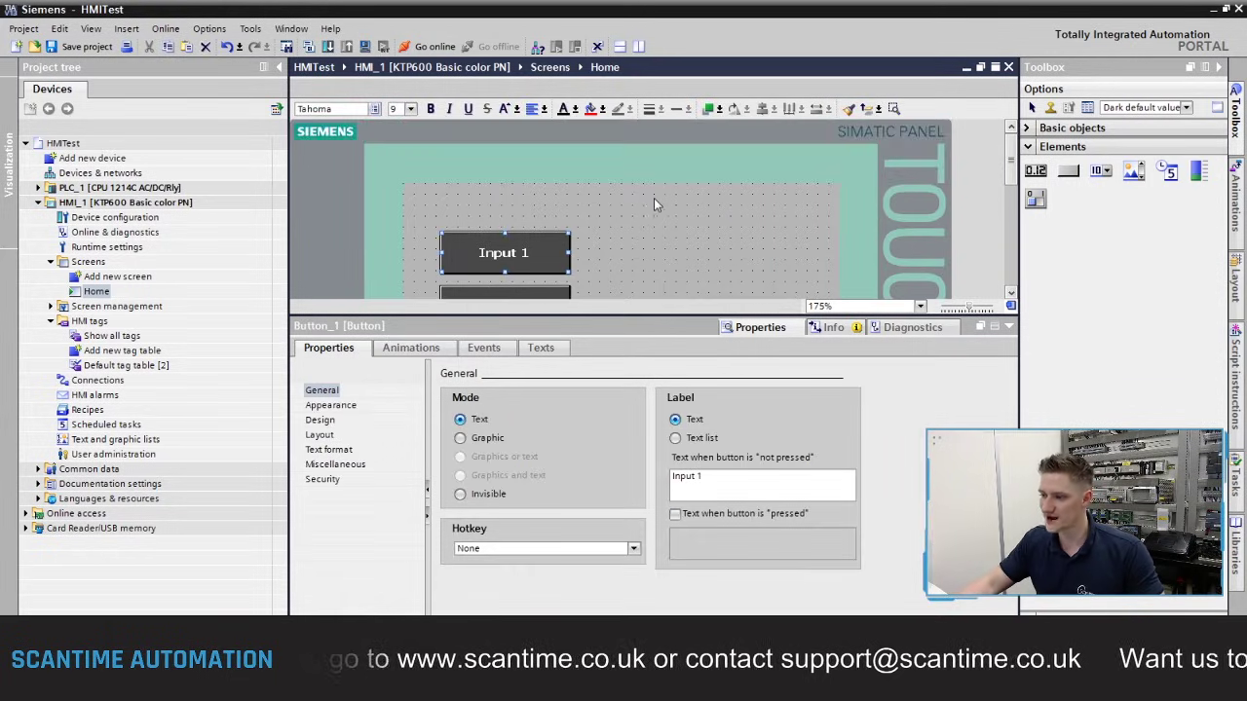
scroll(640, 207, "down", 2)
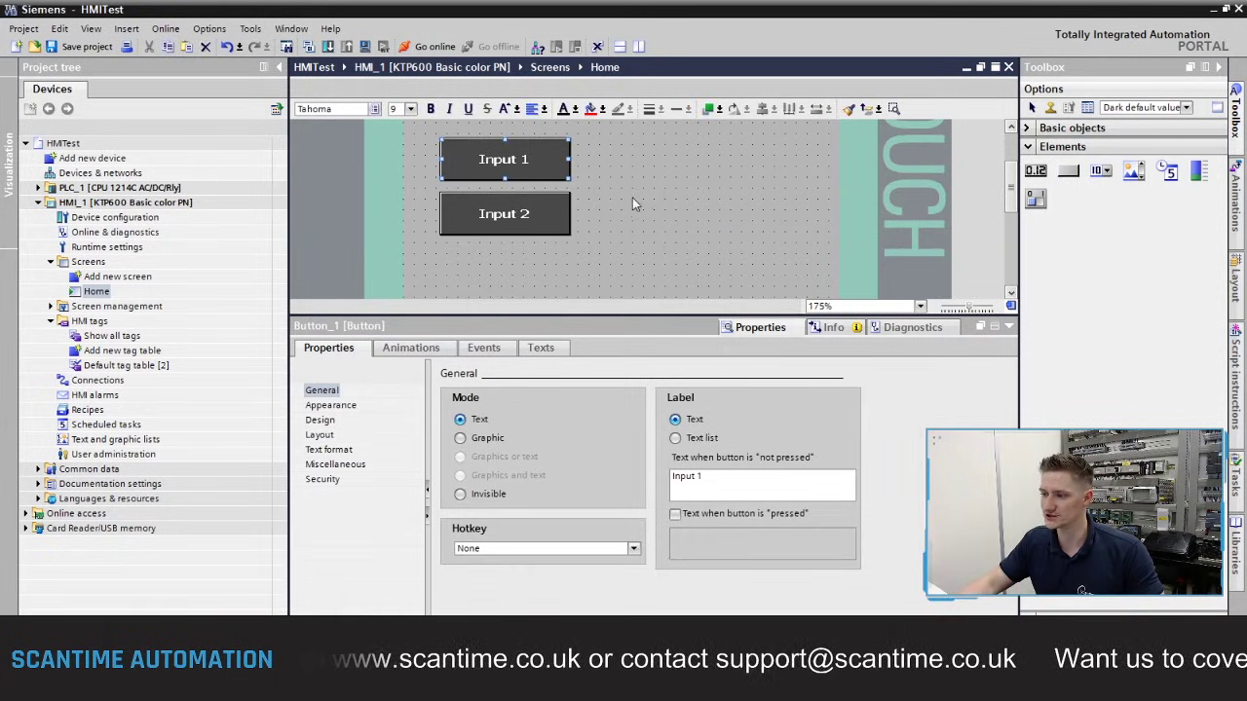
left_click(1072, 127)
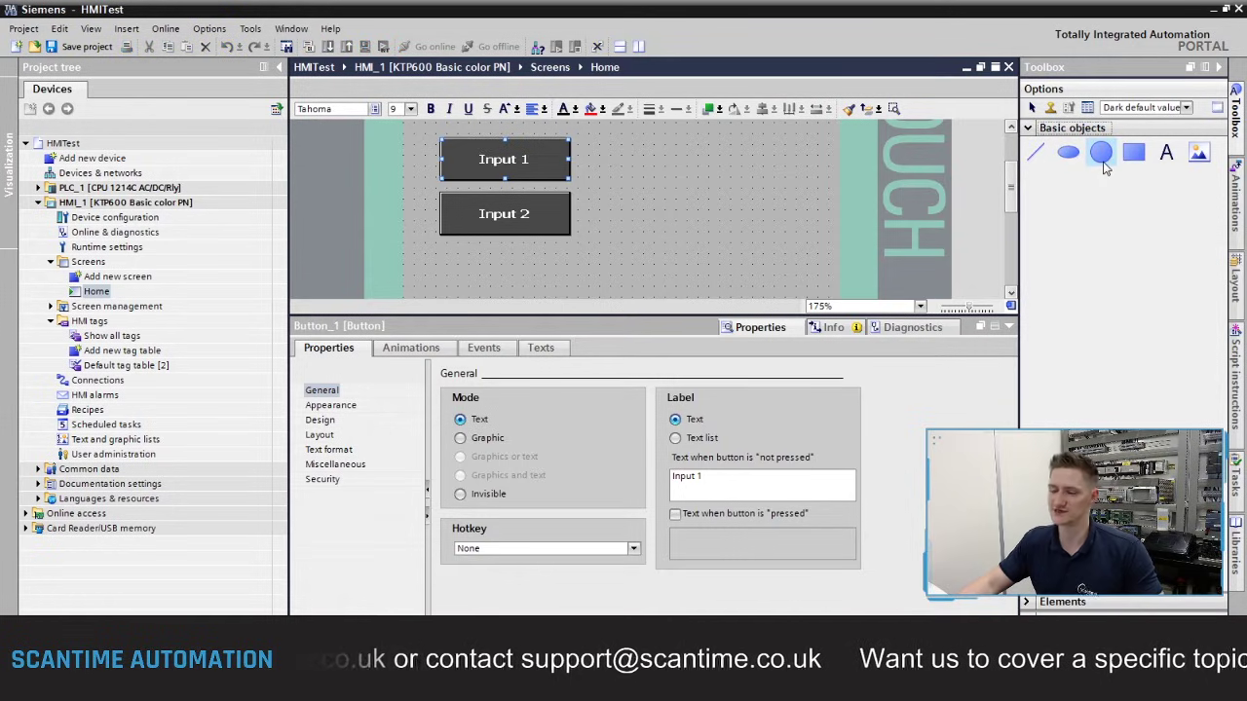
left_click(1104, 162)
left_click_drag(711, 158, 766, 217)
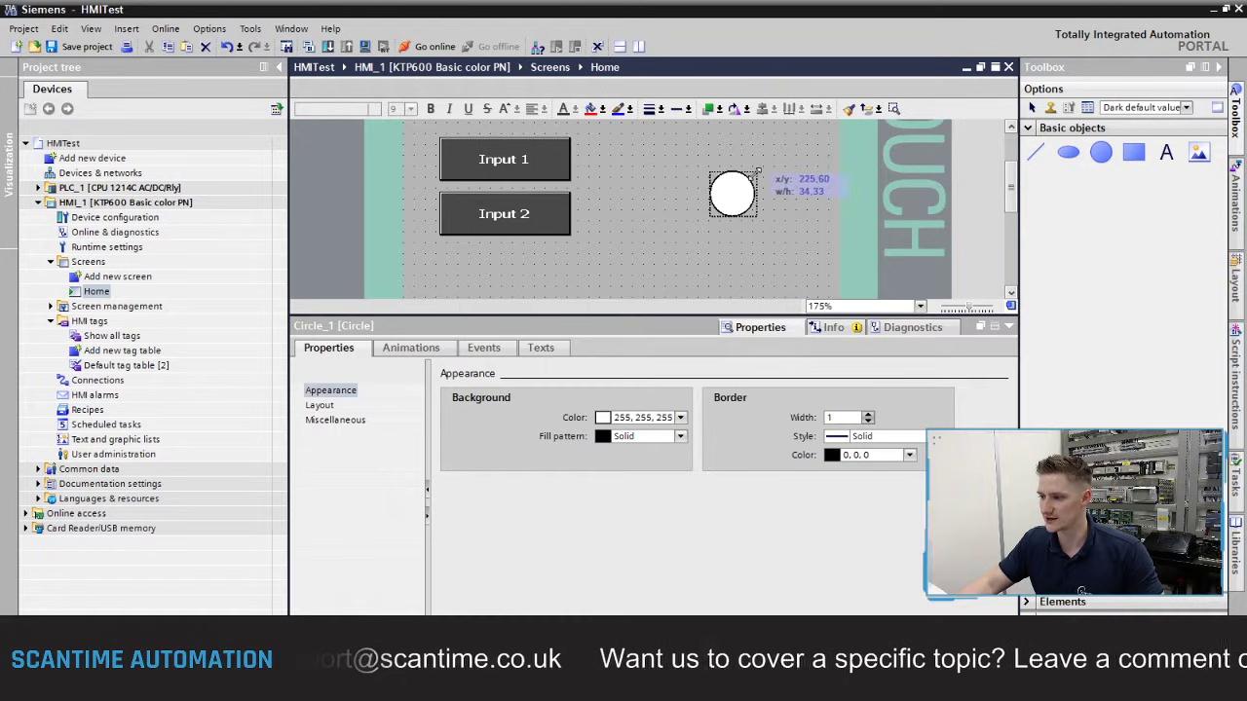
mouse_move(743, 195)
left_mouse_down()
mouse_move(747, 156)
mouse_move(738, 221)
left_mouse_up()
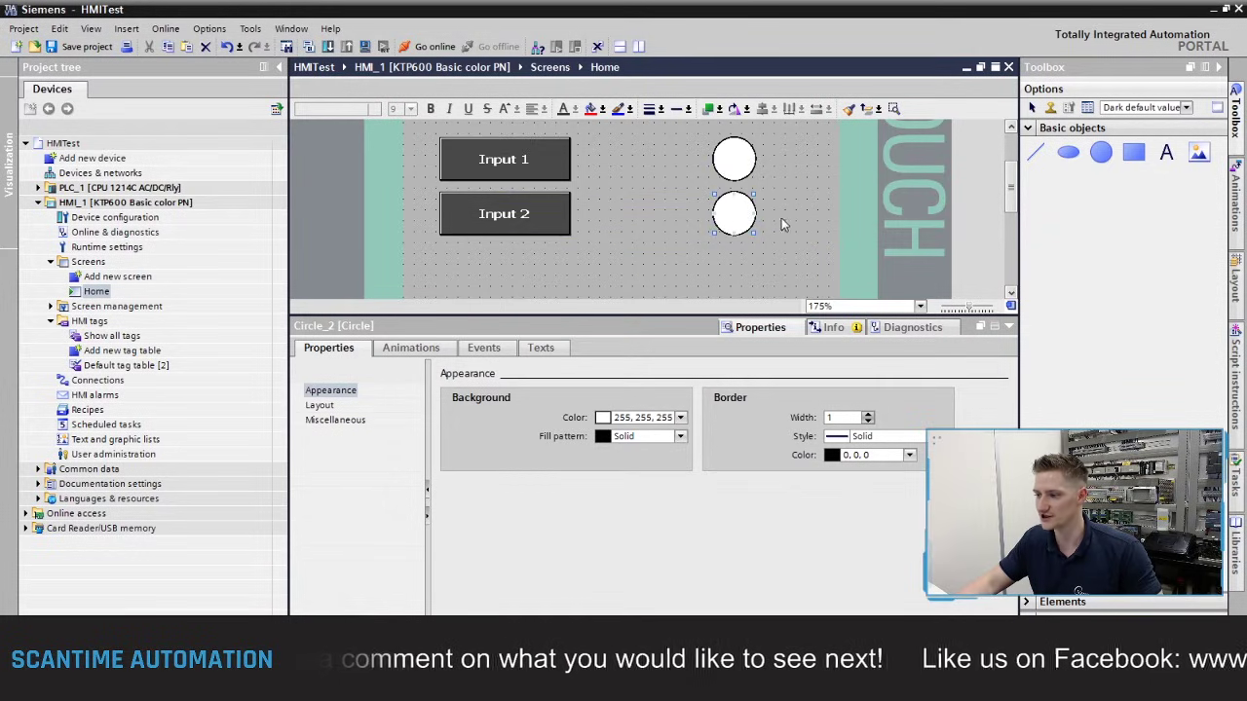
left_click(792, 253)
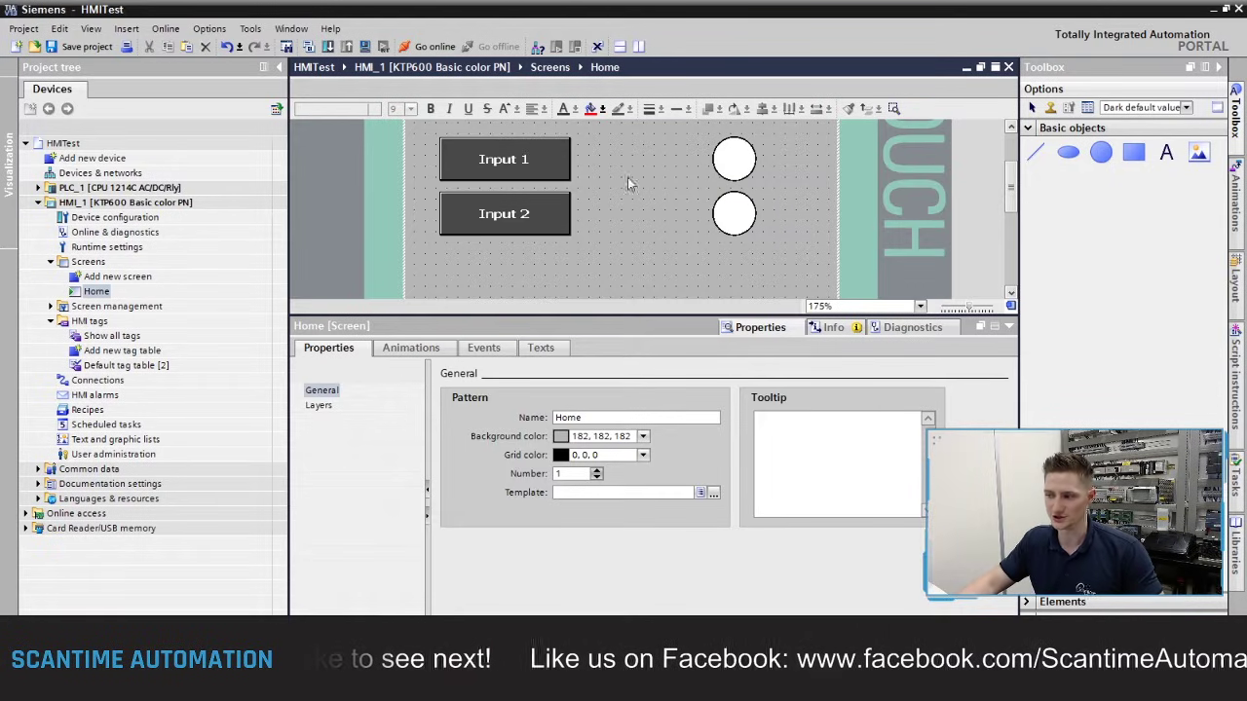
left_click(531, 159)
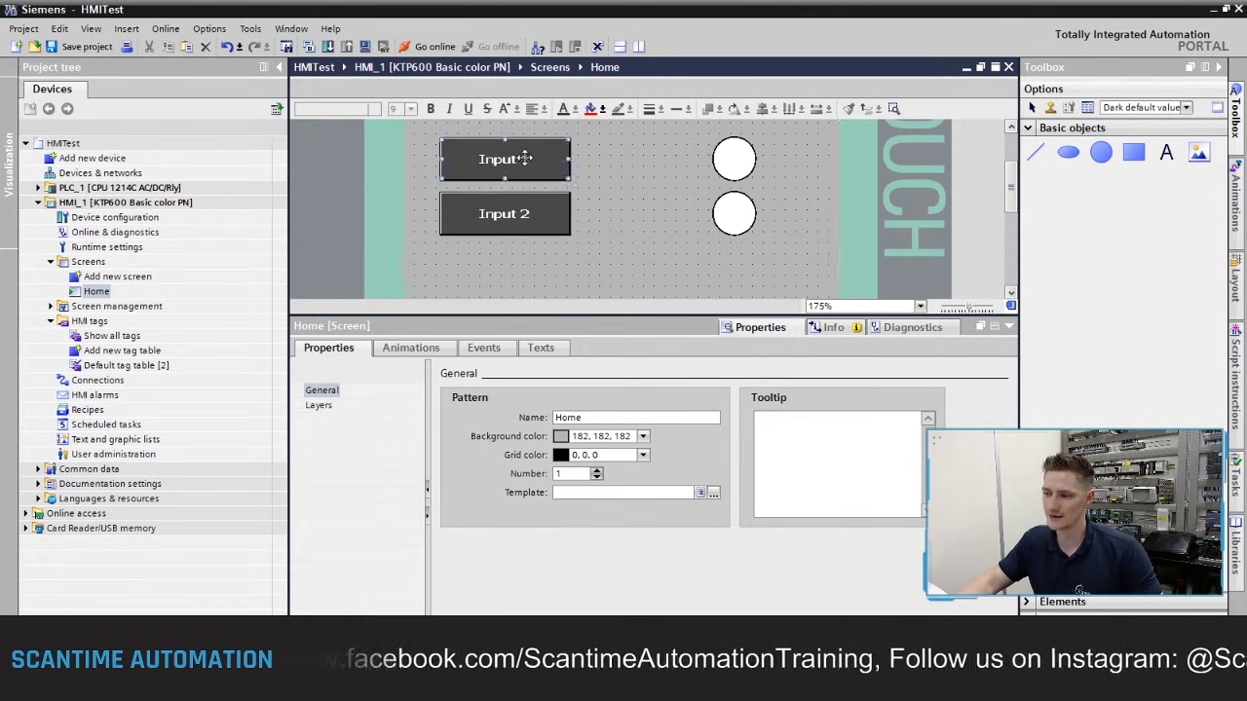
left_click(729, 150)
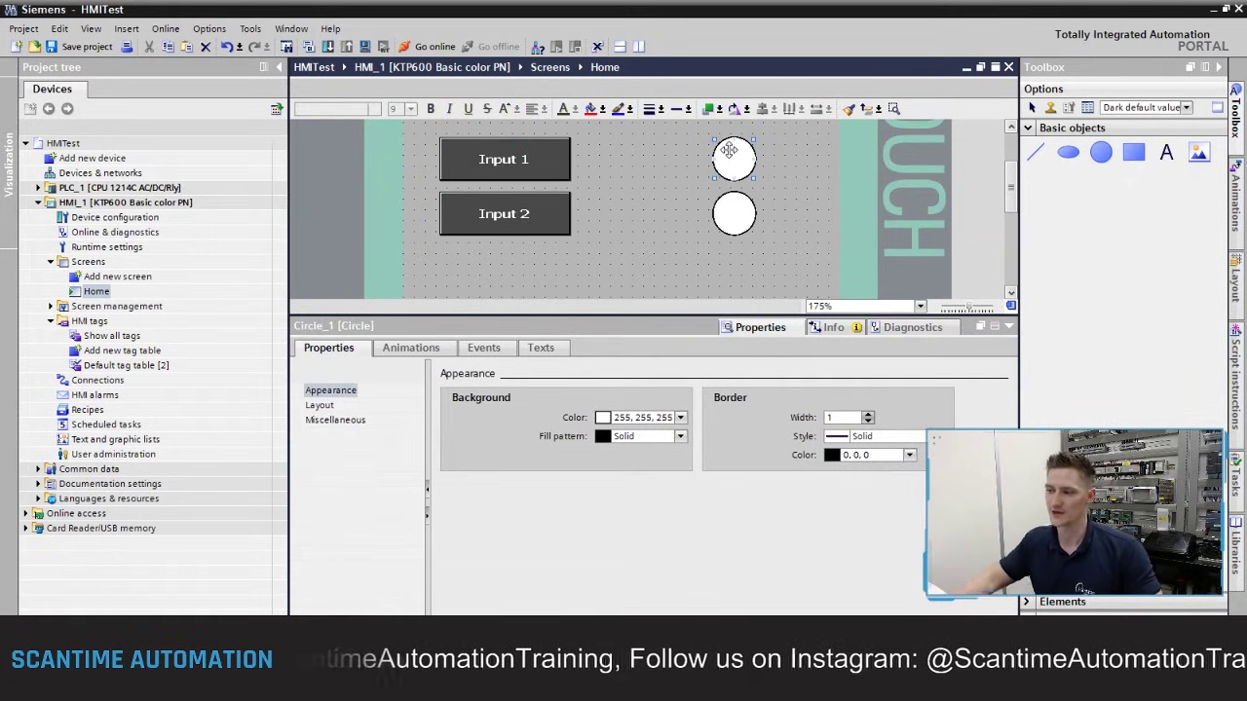
Add a SetBit function to the Press event of the Input 1 button and assign it the HMI tag Input1
left_click(559, 161)
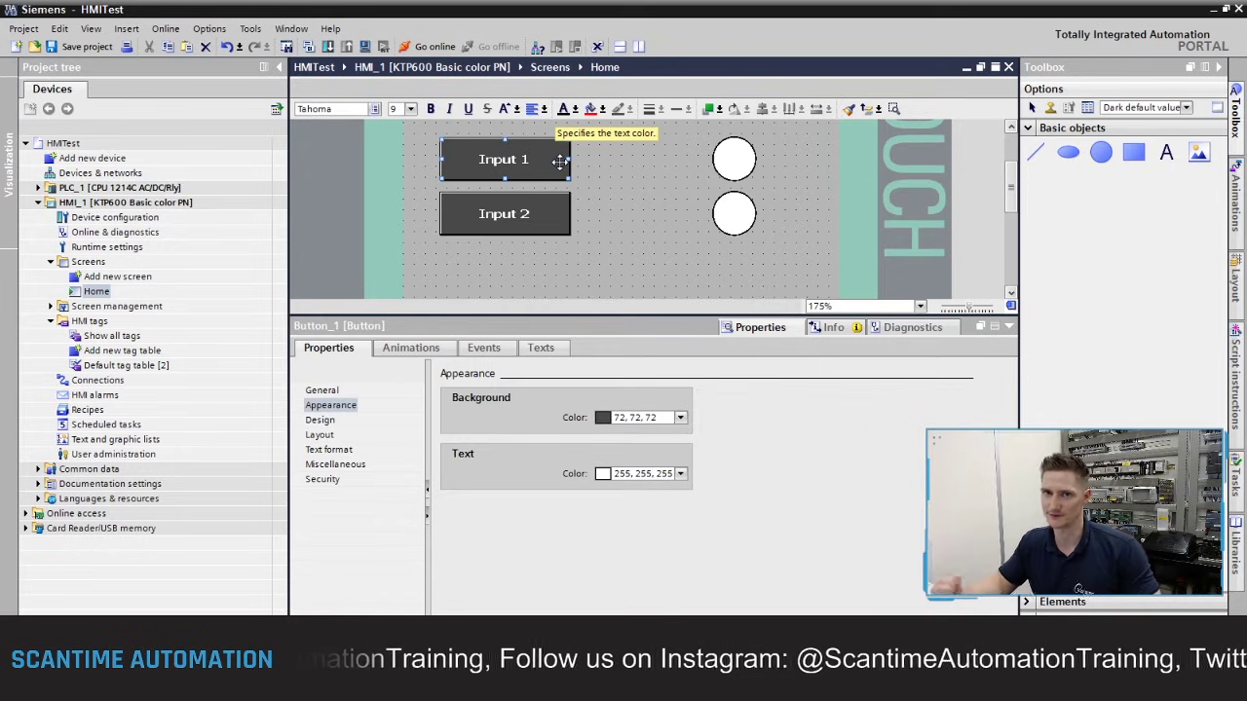
left_click(741, 175)
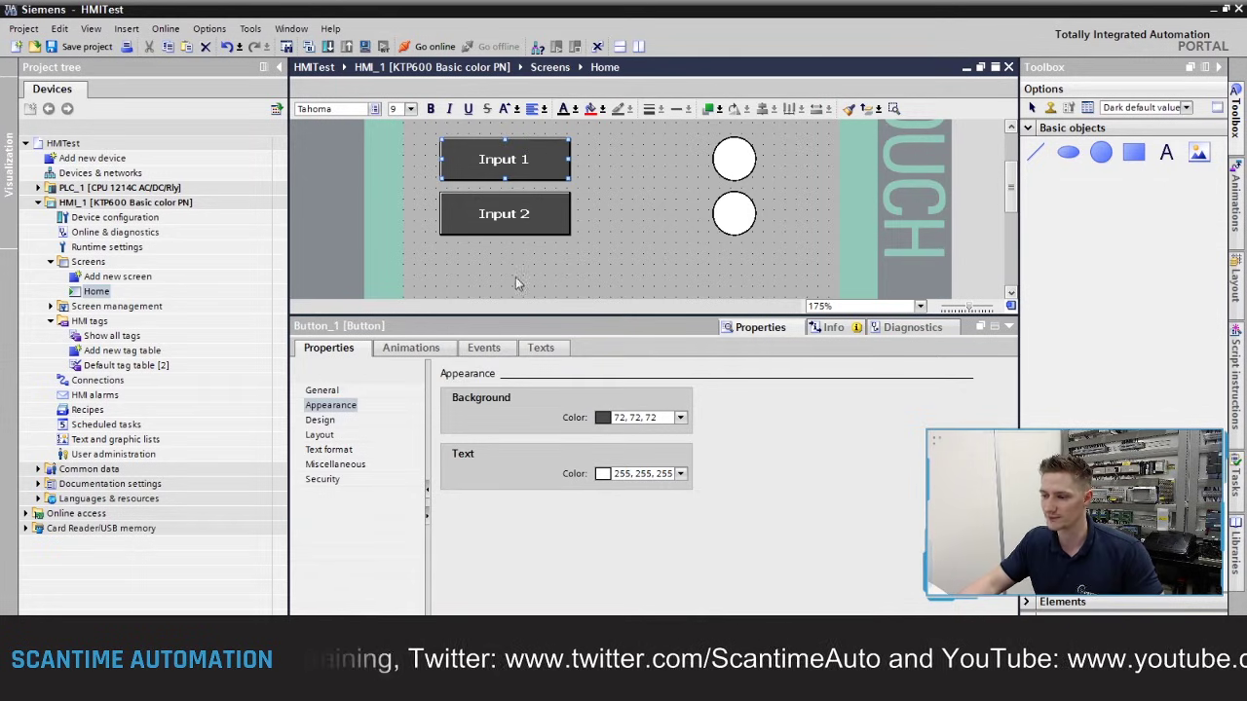
left_click(485, 348)
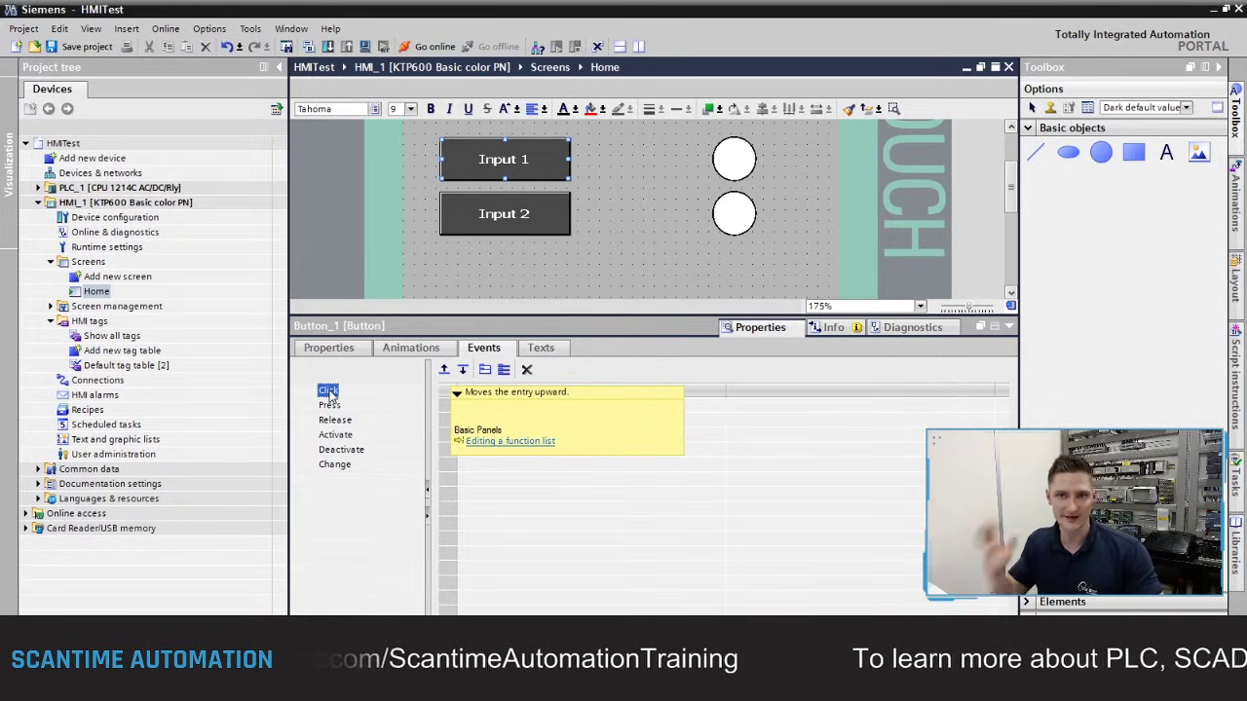
left_click(340, 407)
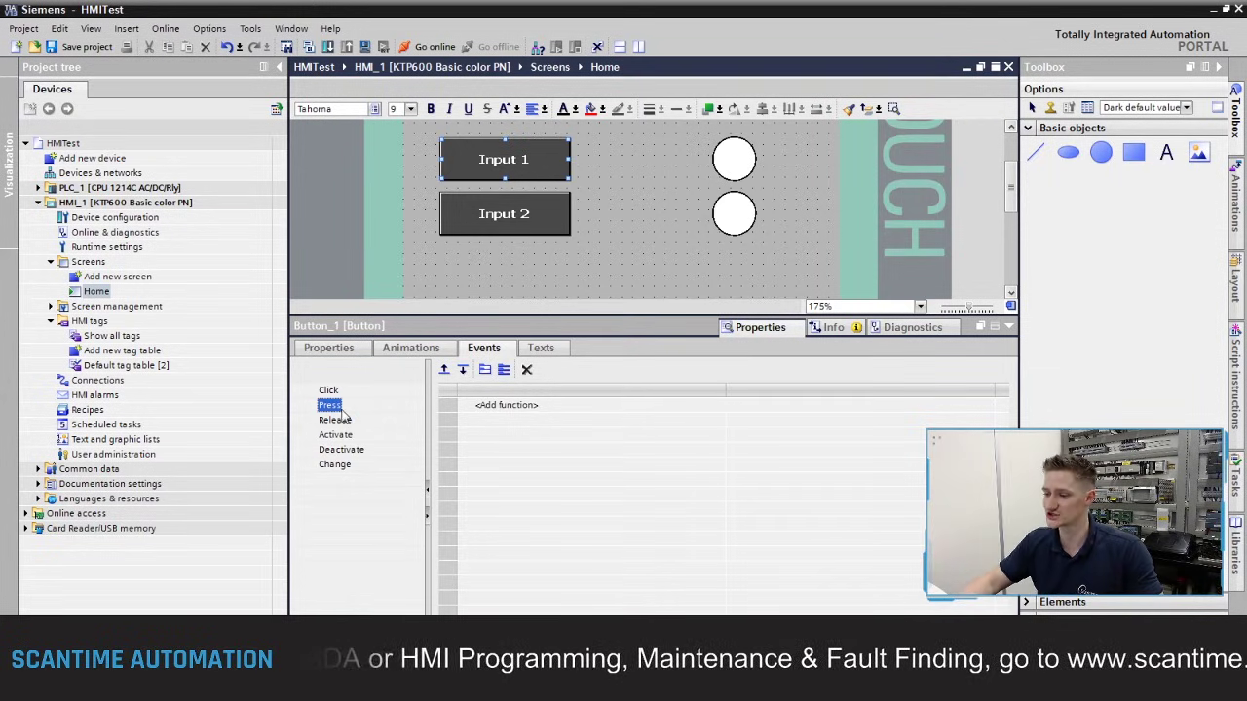
left_click(537, 407)
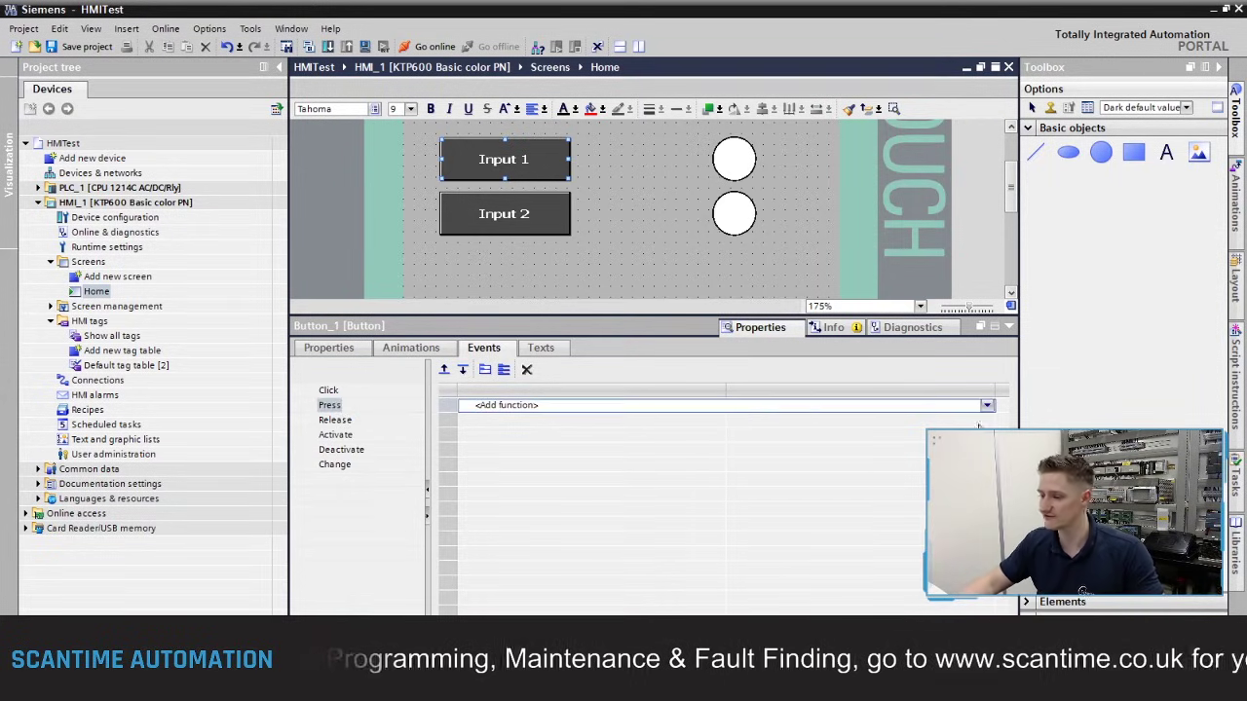
left_click(987, 407)
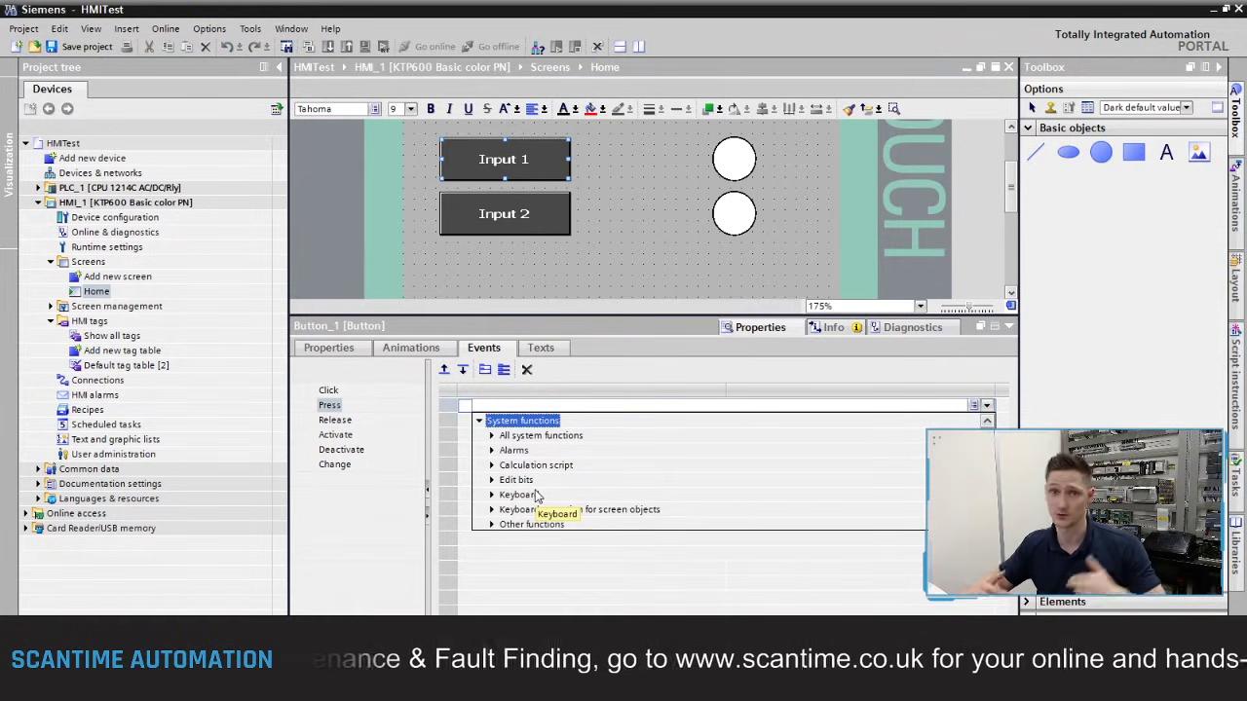
left_click(491, 480)
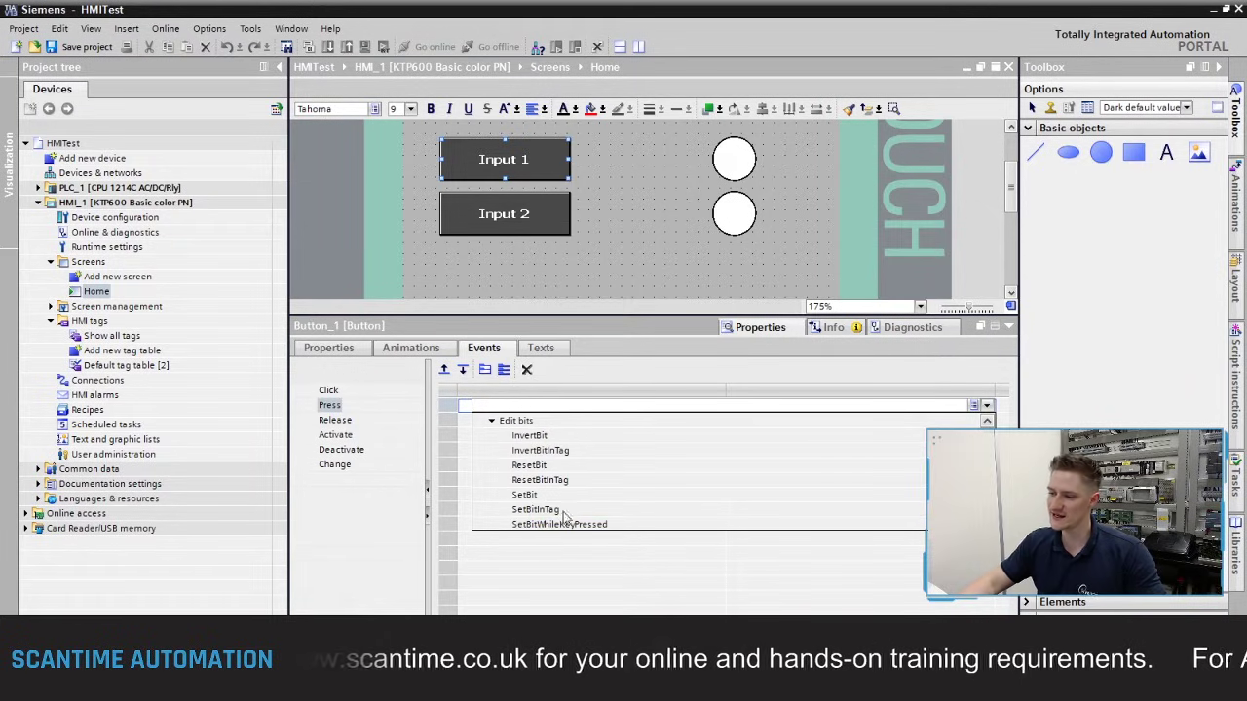
left_click(529, 498)
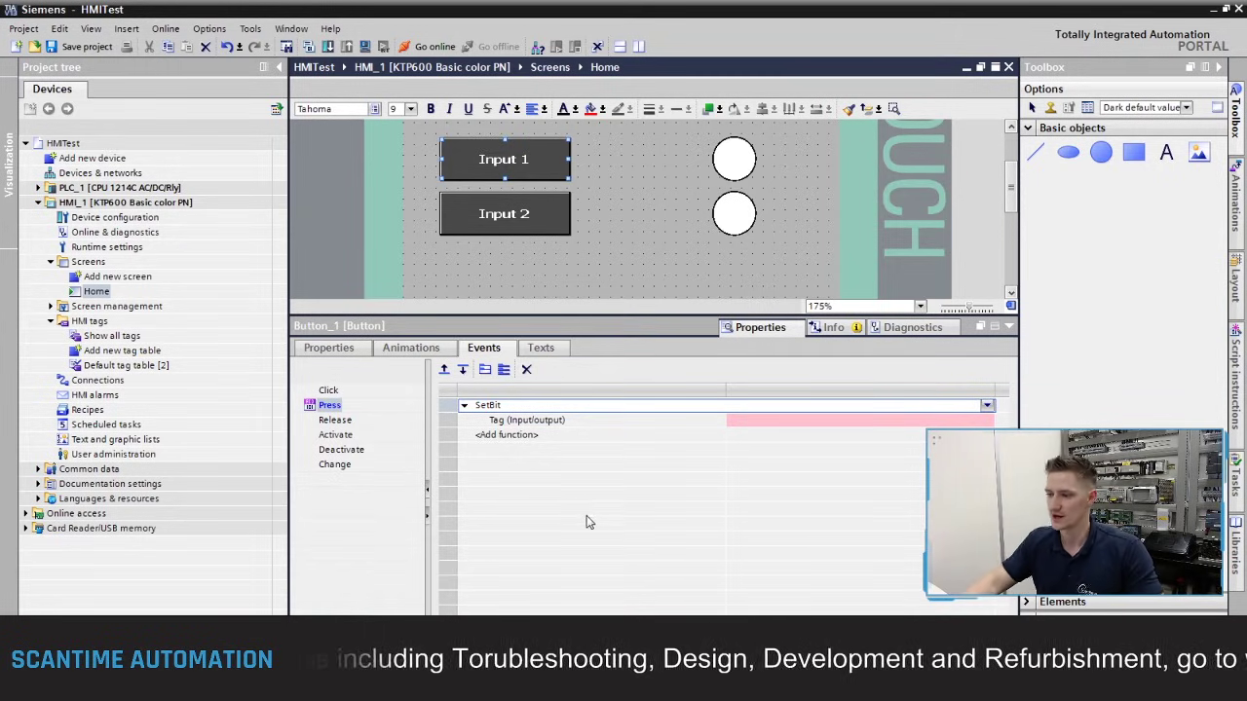
left_click(498, 421)
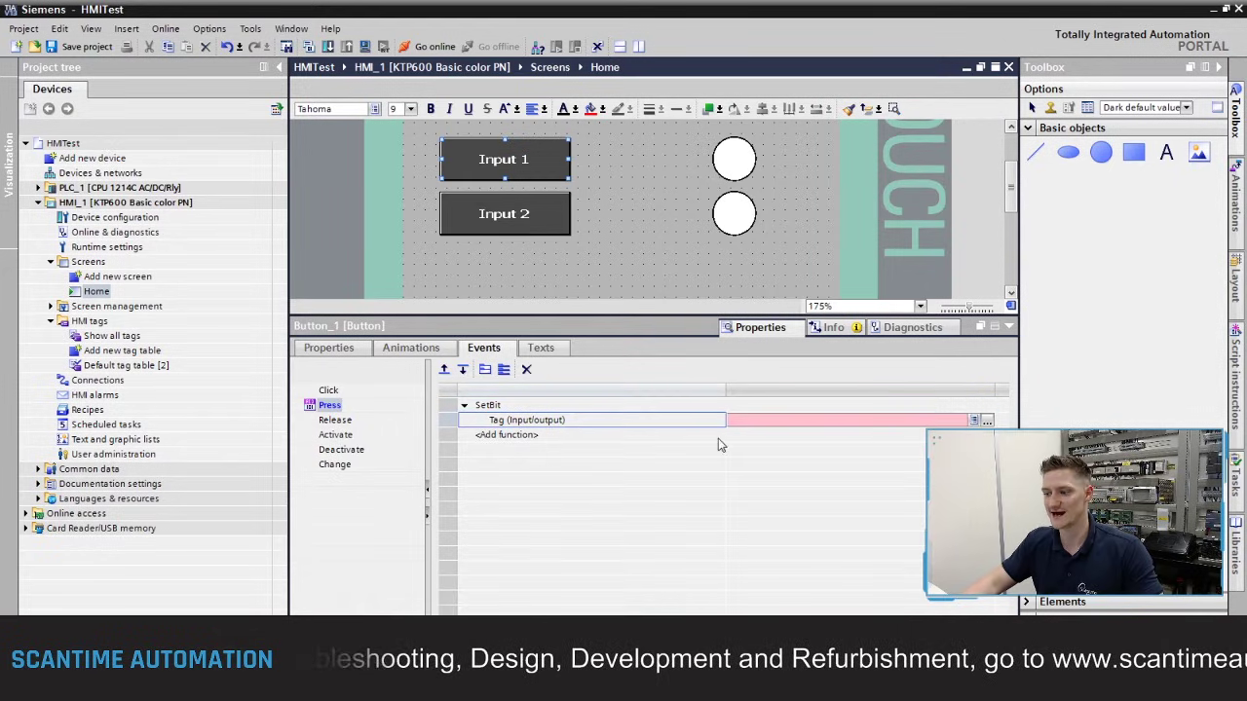
left_click(987, 421)
left_click(956, 218)
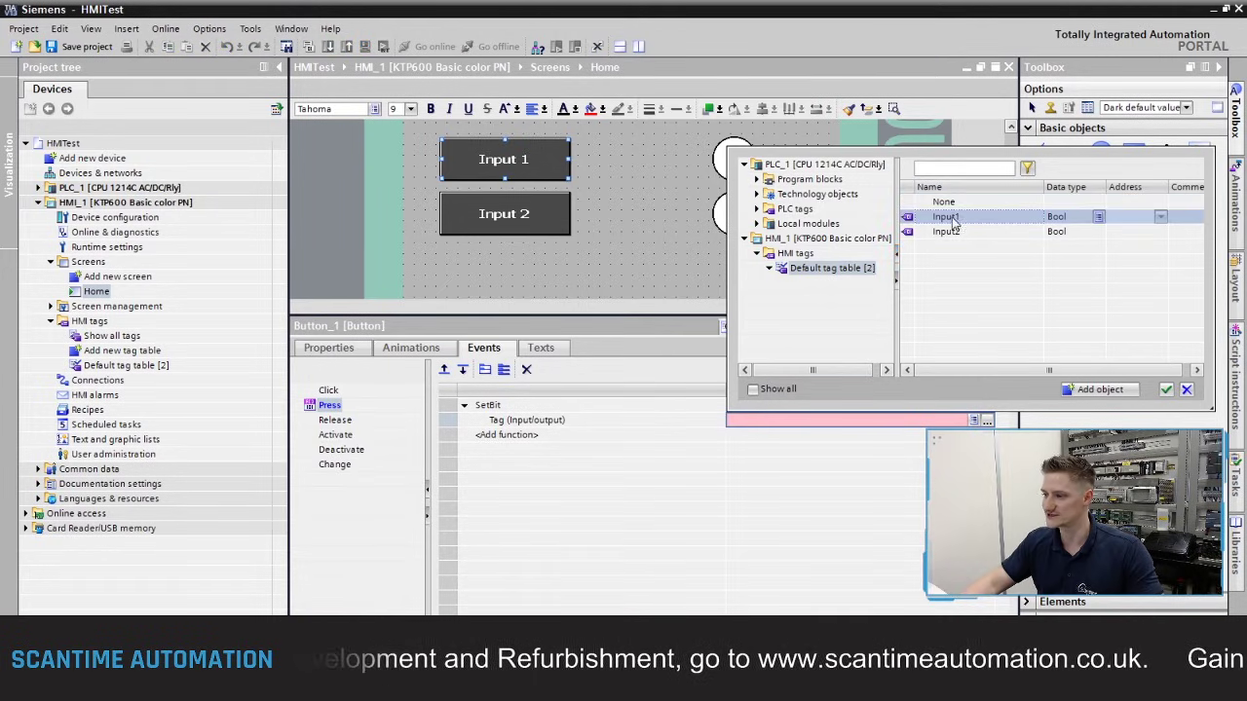
left_click(1166, 389)
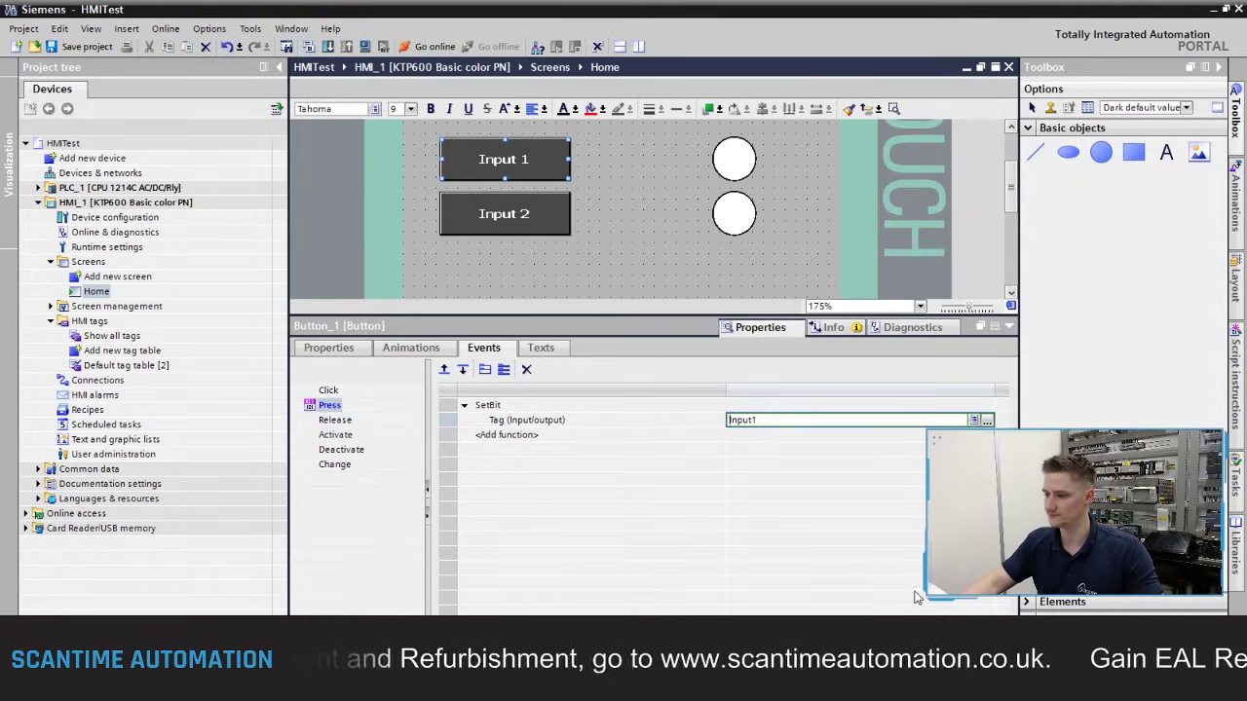
Add a ResetBit function to the Input 1 button's Release event and assign it the HMI tag Input1
left_click(335, 420)
left_click(598, 406)
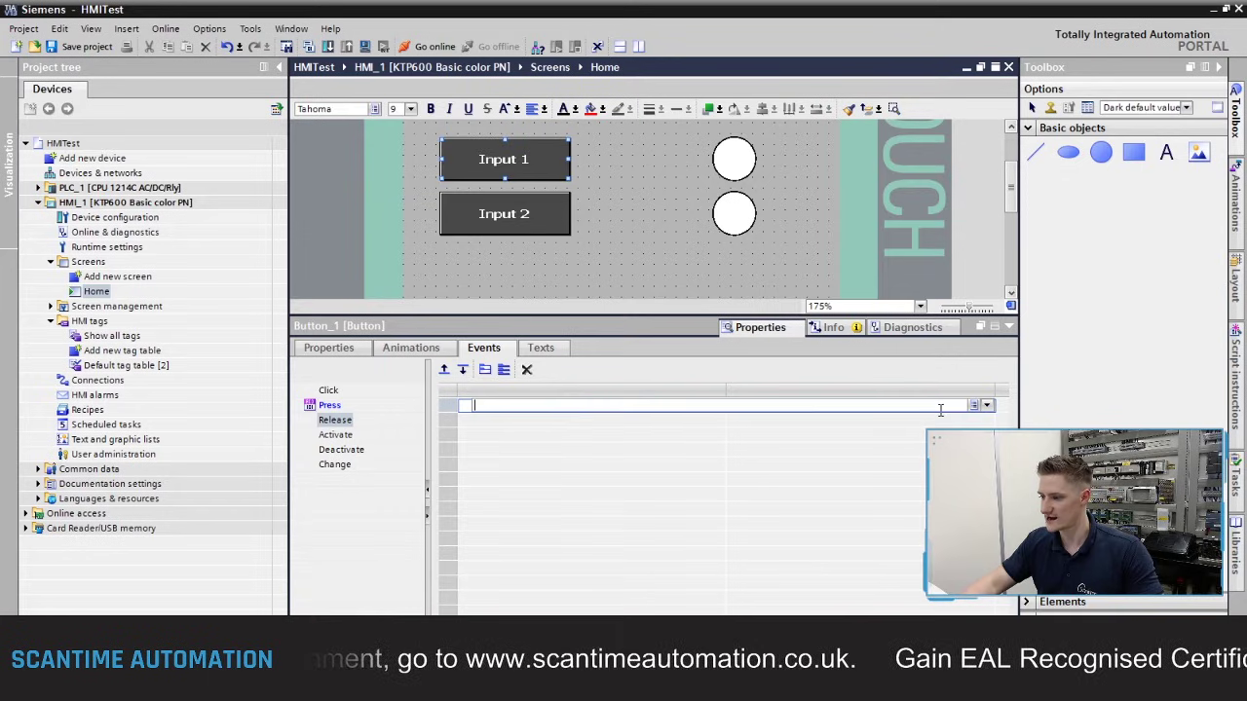
left_click(987, 405)
scroll(551, 499, "down", 1)
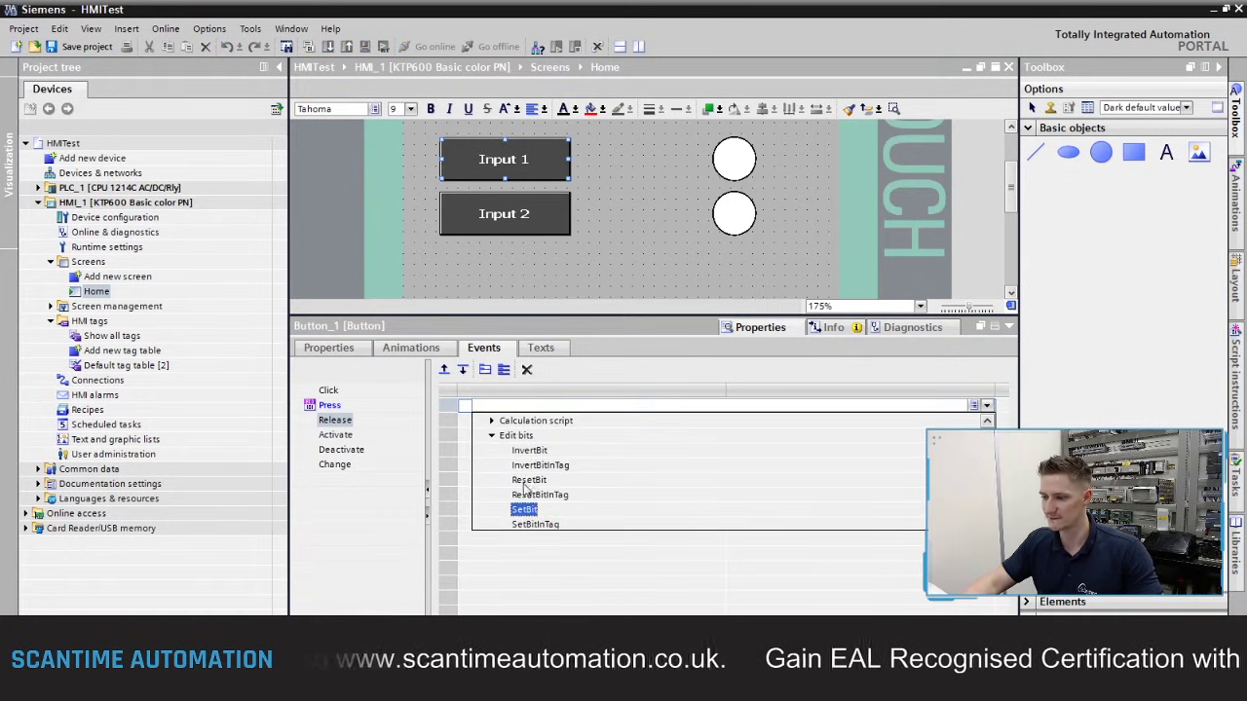
left_click(534, 509)
left_click(780, 420)
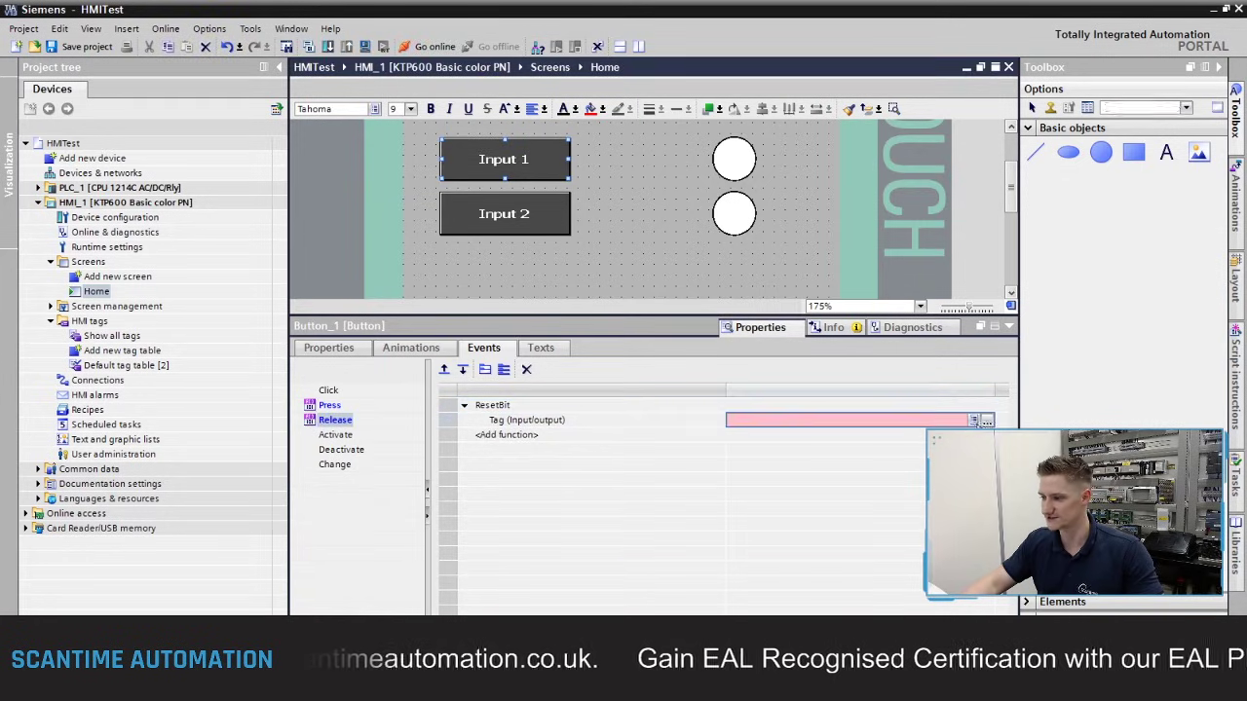
left_click(940, 216)
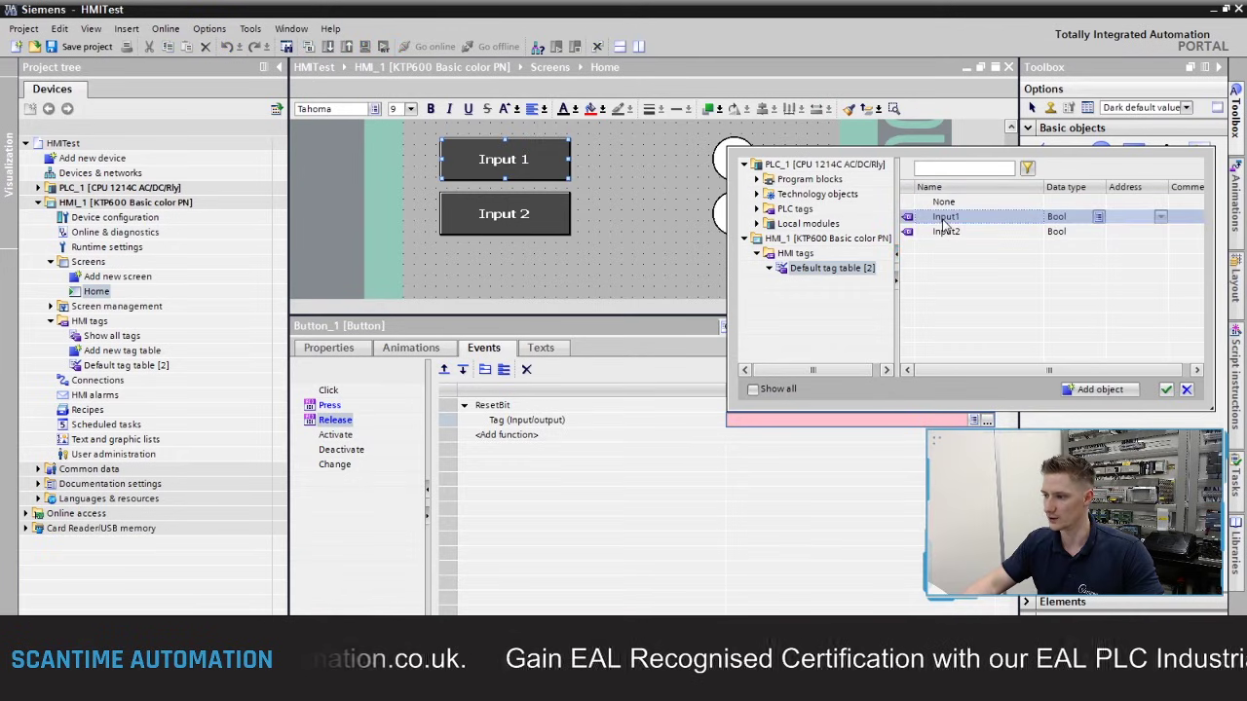
left_click(1165, 389)
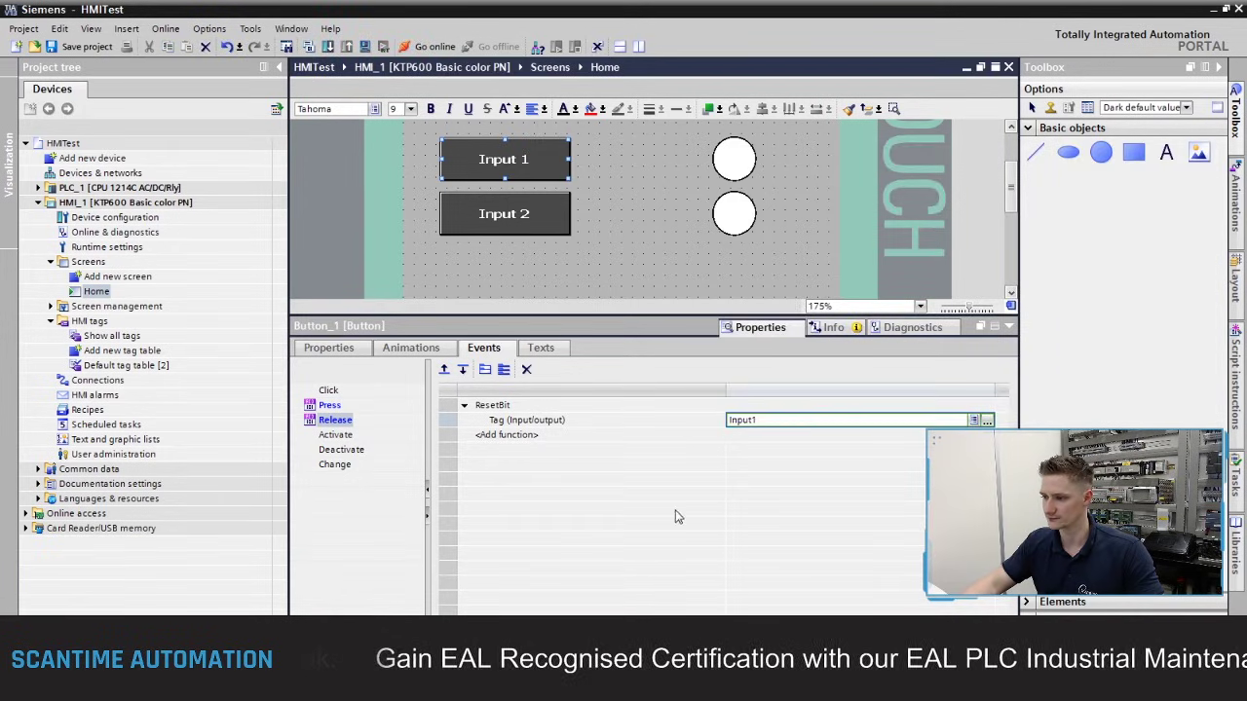
Add a SetBit function to the Press event of the Input 2 button and assign it the HMI tag Input2
left_click(512, 226)
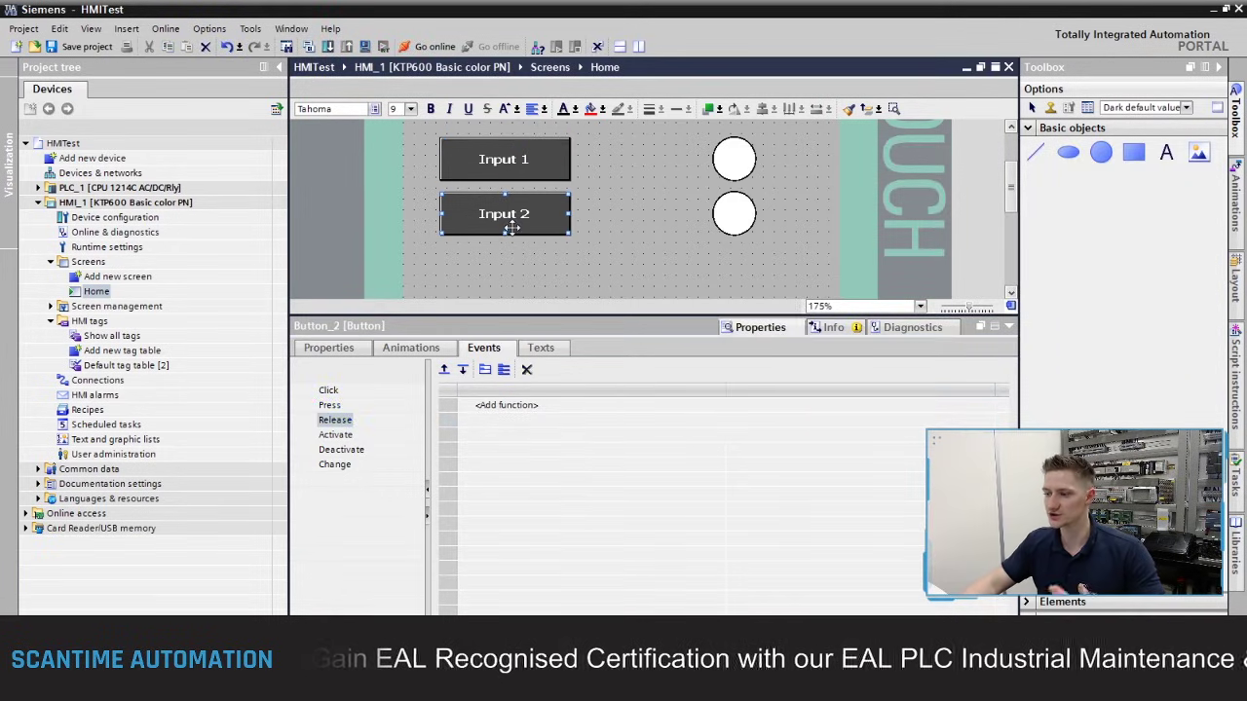
left_click(331, 405)
left_click(516, 407)
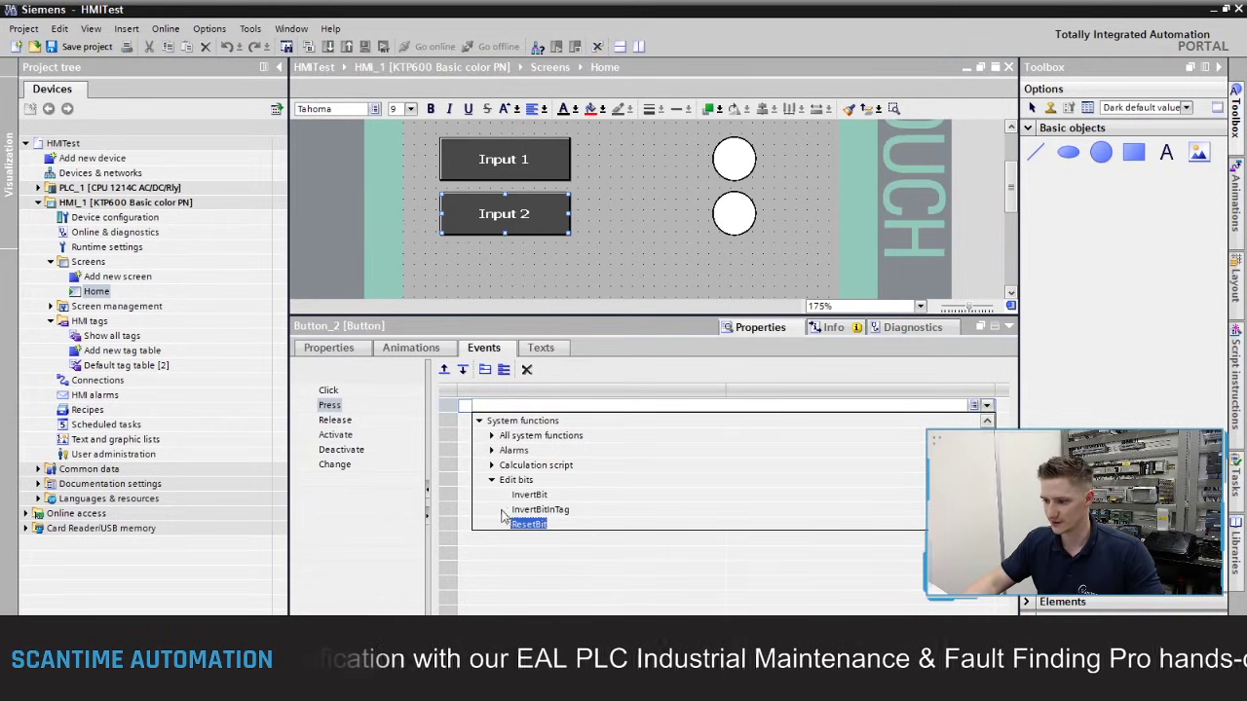
scroll(526, 500, "down", 1)
left_click(525, 509)
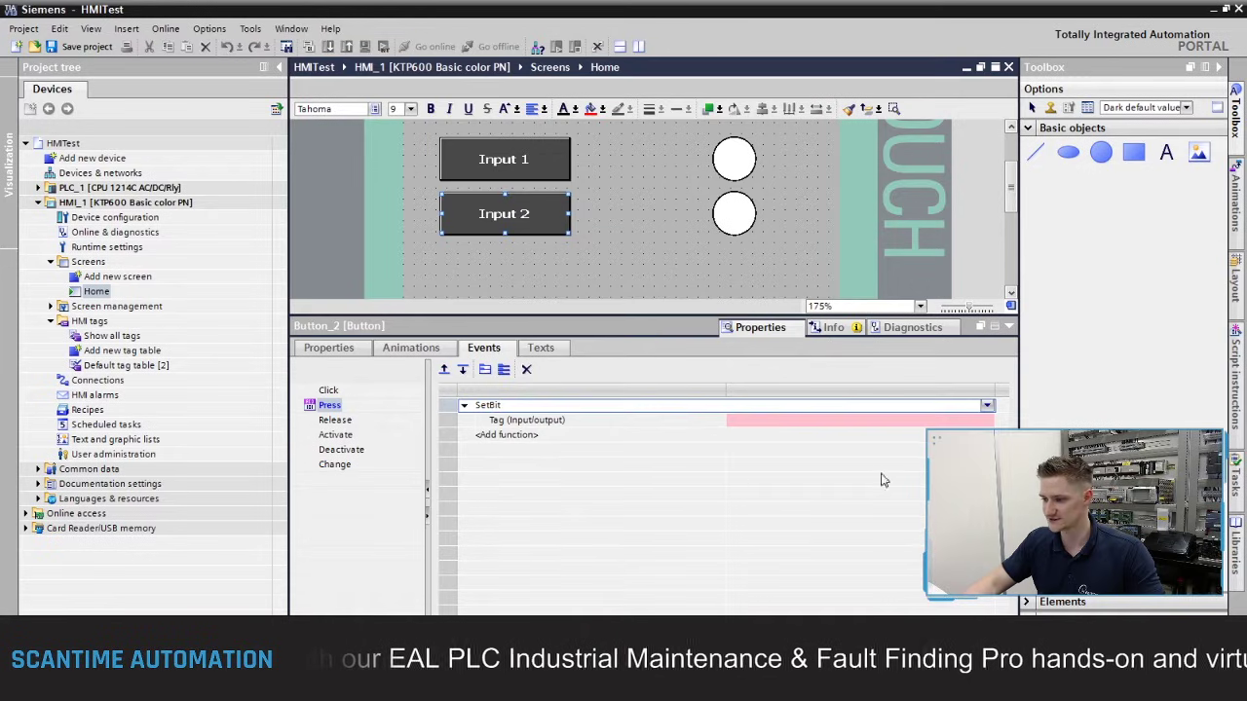
left_click(793, 420)
left_click(945, 232)
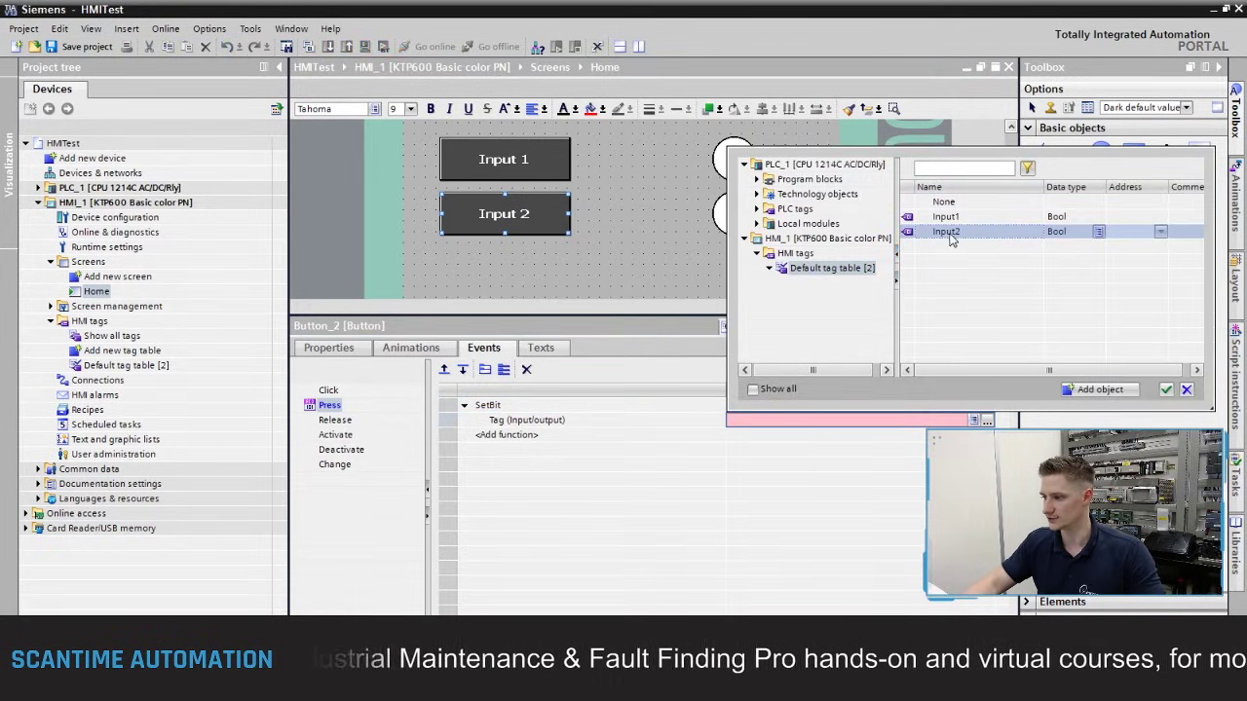
left_click(1166, 389)
Add a ResetBit function to the Input 2 button's Release event and assign it the HMI tag Input2
left_click(346, 421)
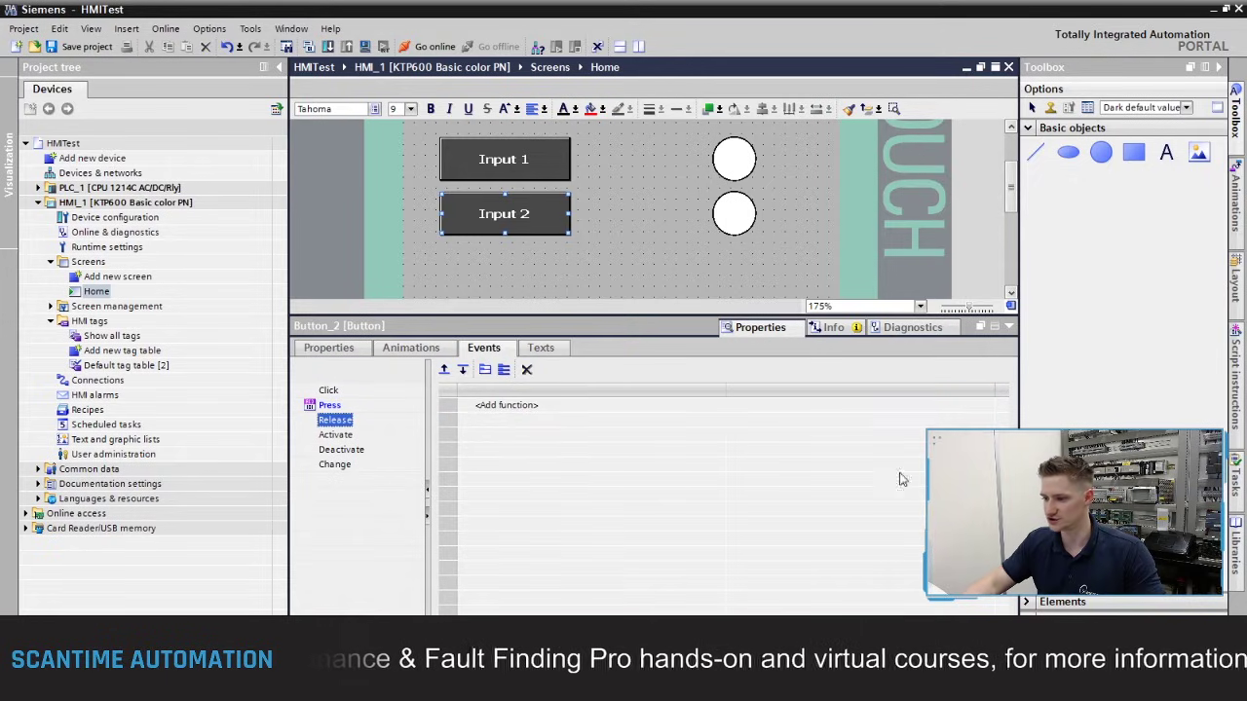
left_click(943, 405)
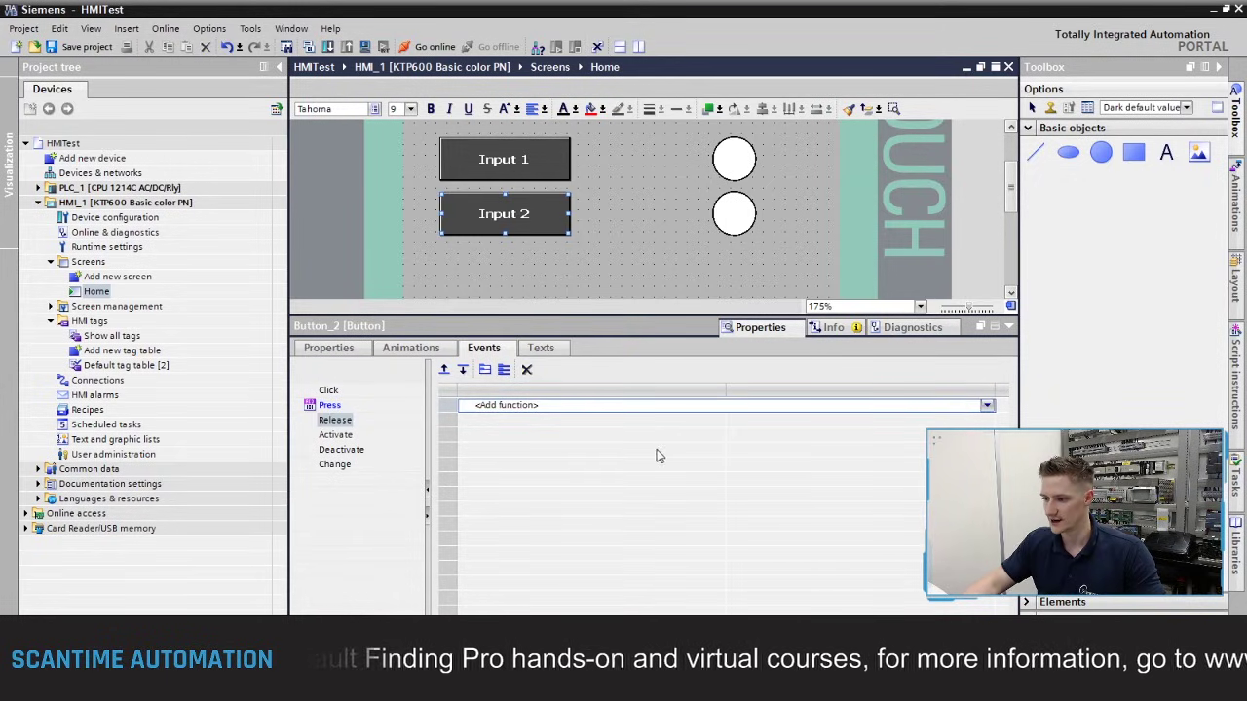
left_click(987, 406)
scroll(693, 499, "down", 1)
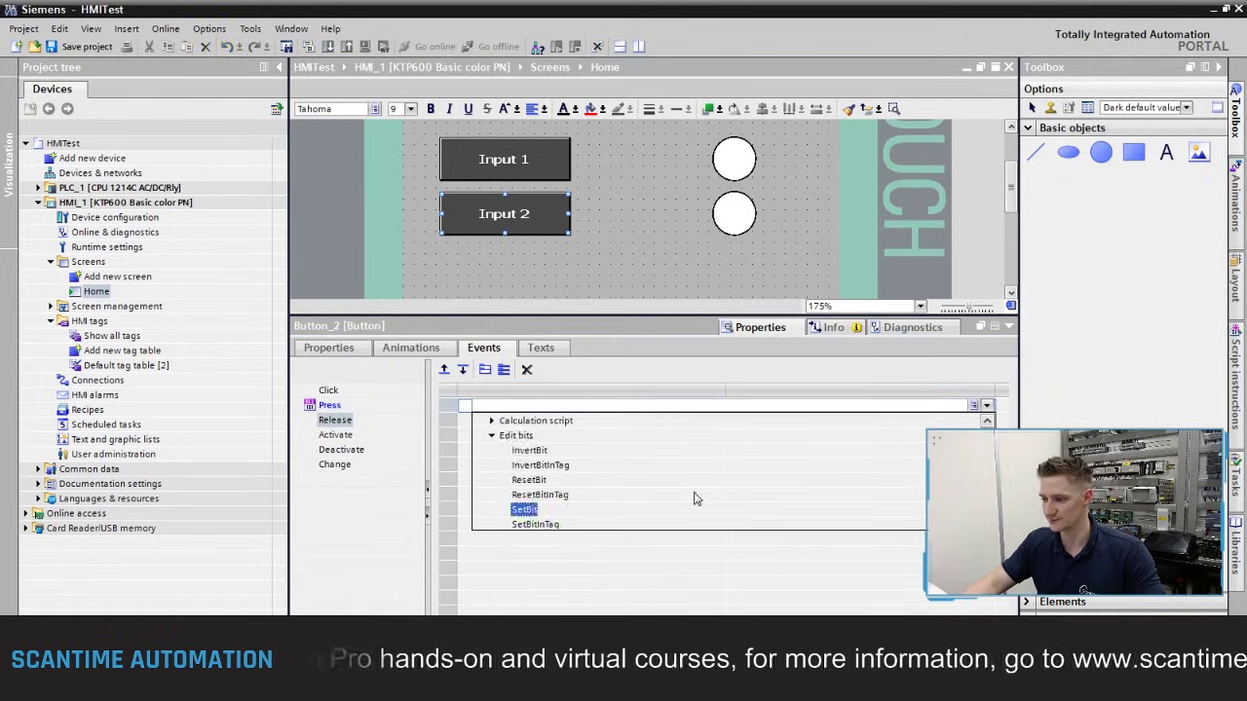
left_click(532, 483)
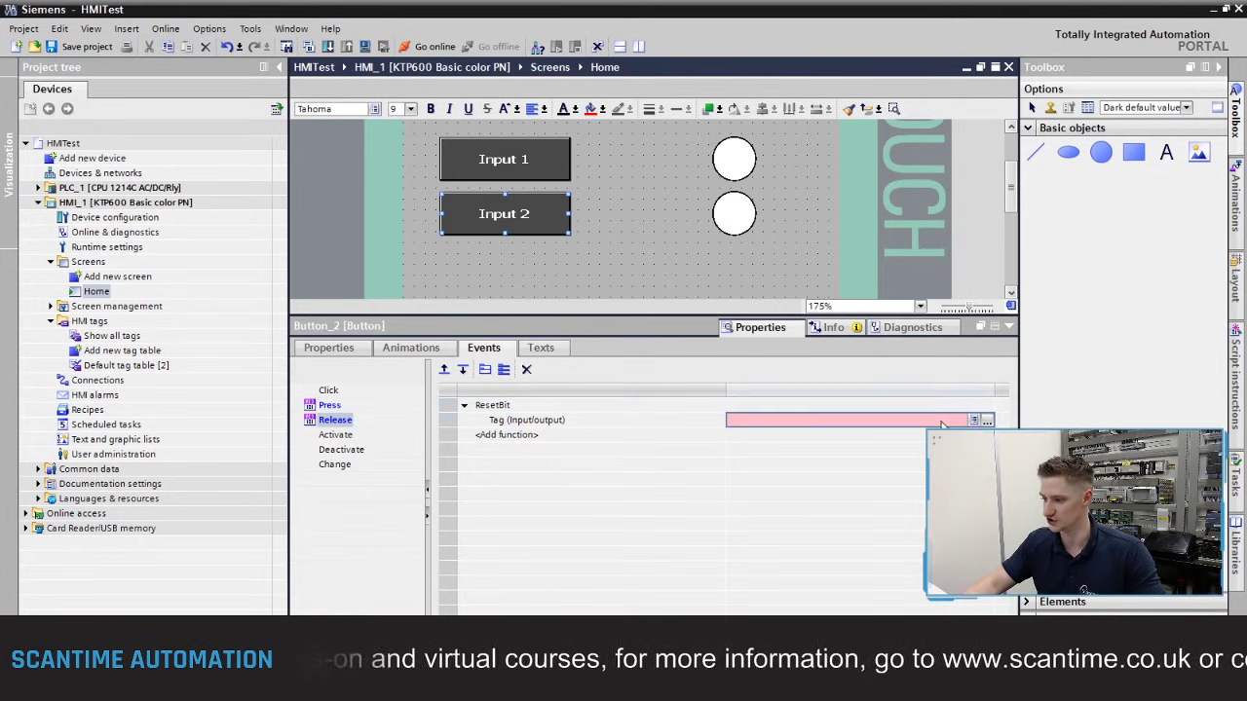
left_click(987, 420)
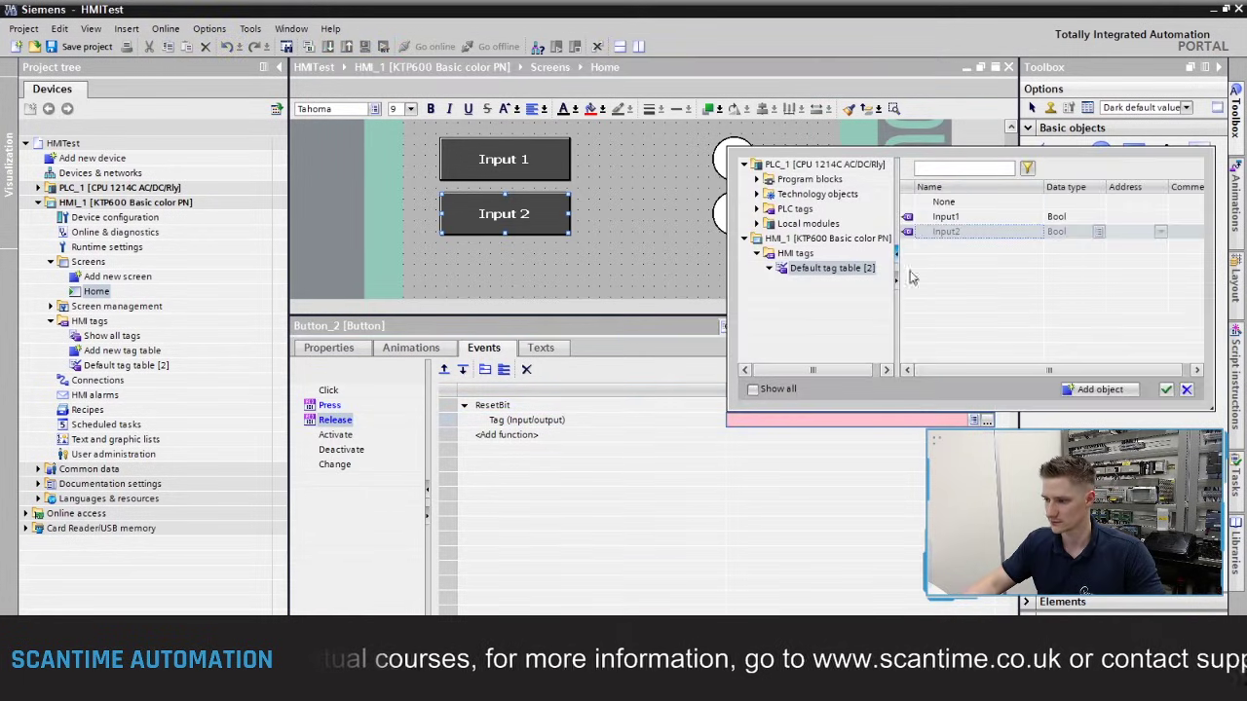
left_click(1165, 388)
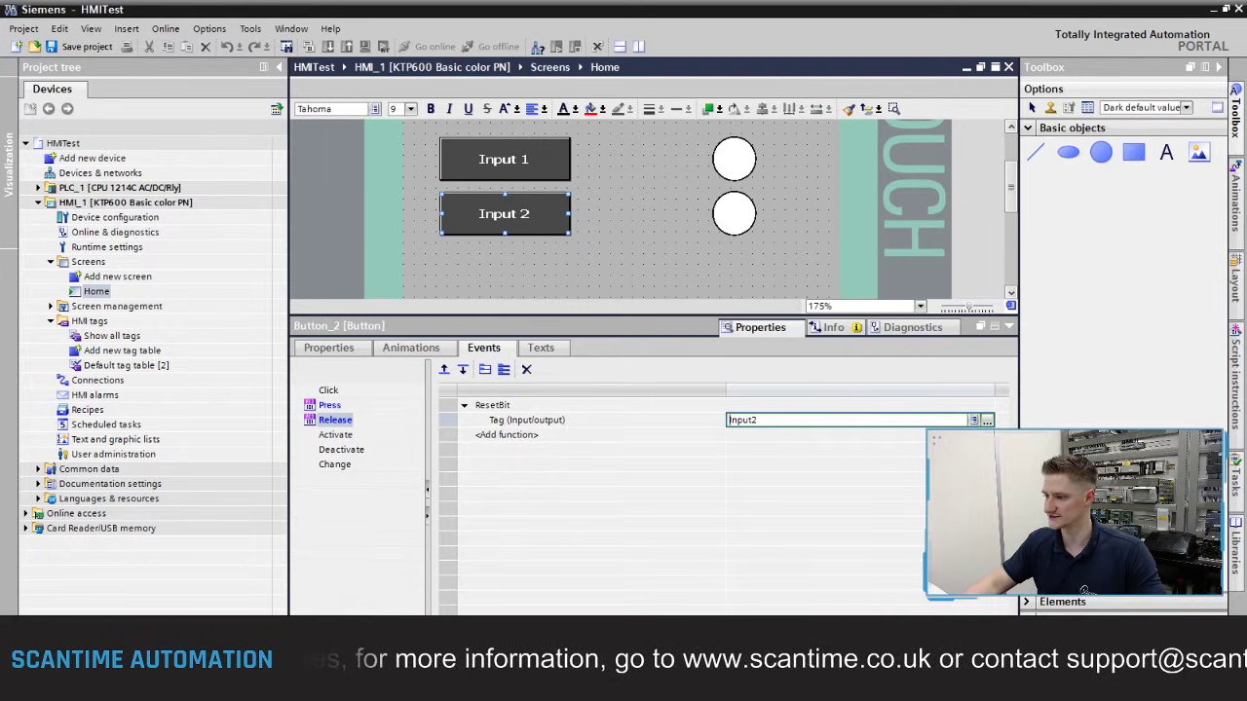
left_click(1010, 329)
left_click(659, 284)
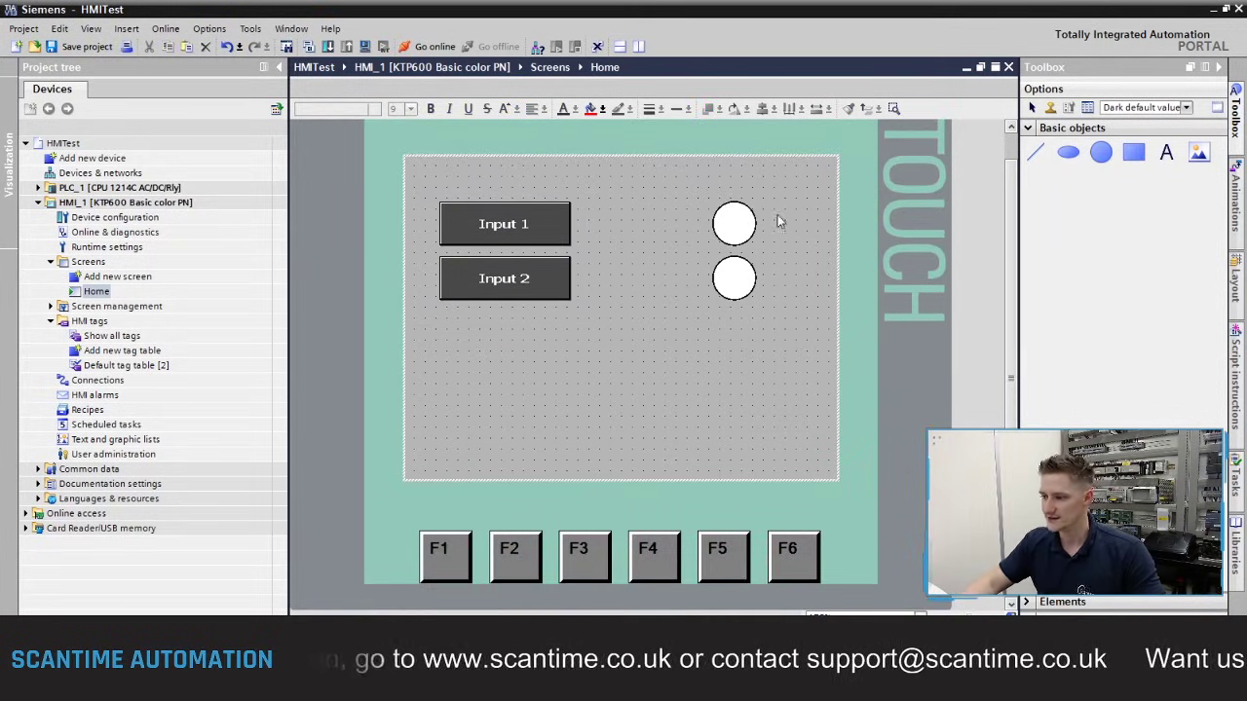
Add an Appearance animation to the circle beside the Input 1 button and link it to the HMI tag Input1
left_click(736, 224)
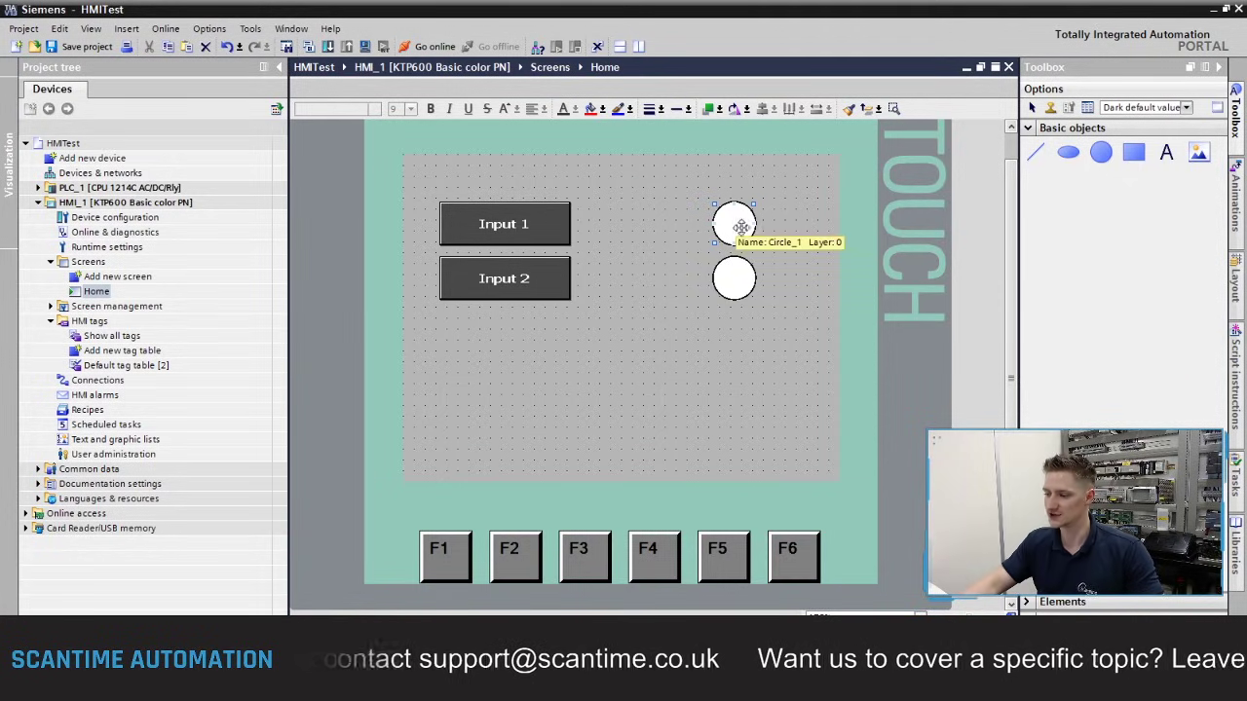
left_click(682, 613)
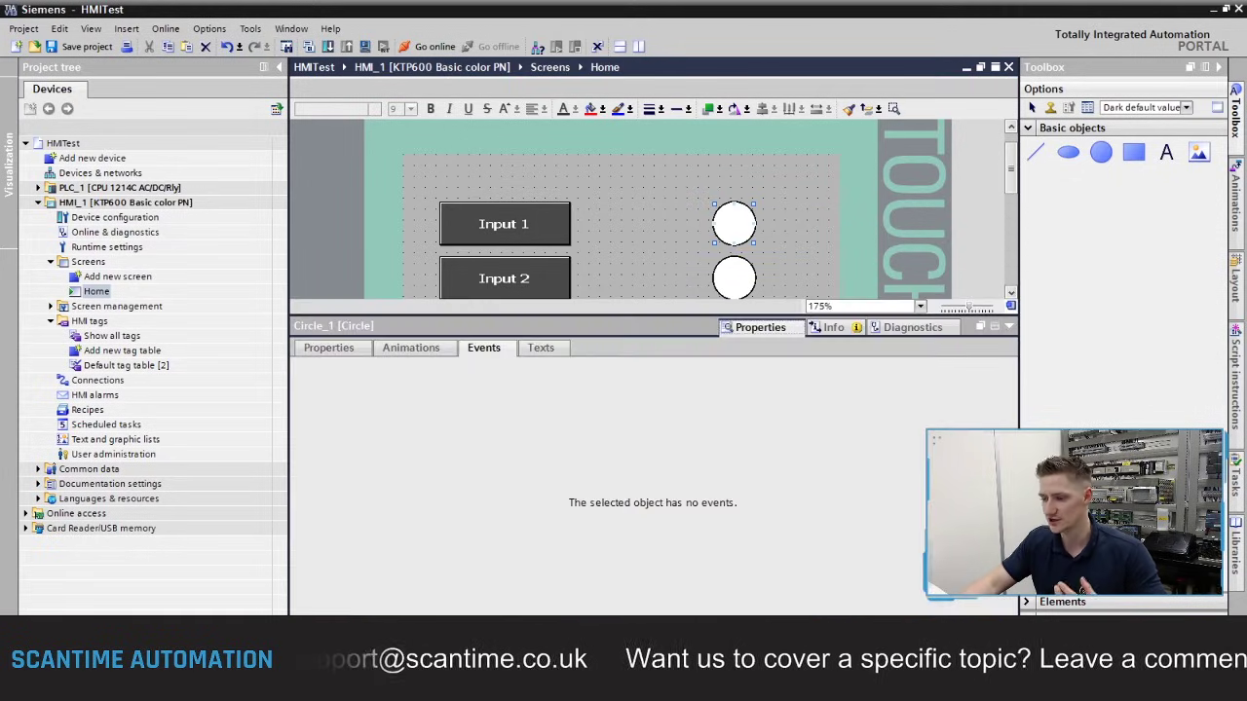
left_click(328, 352)
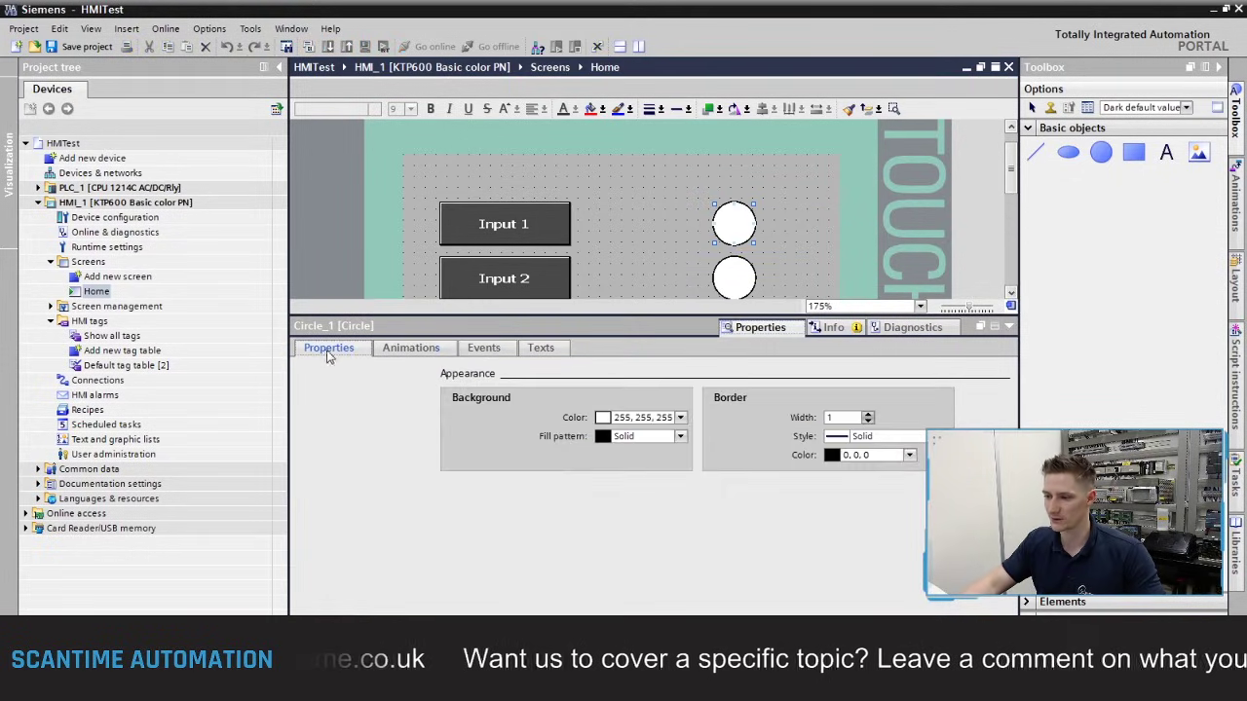
left_click(412, 351)
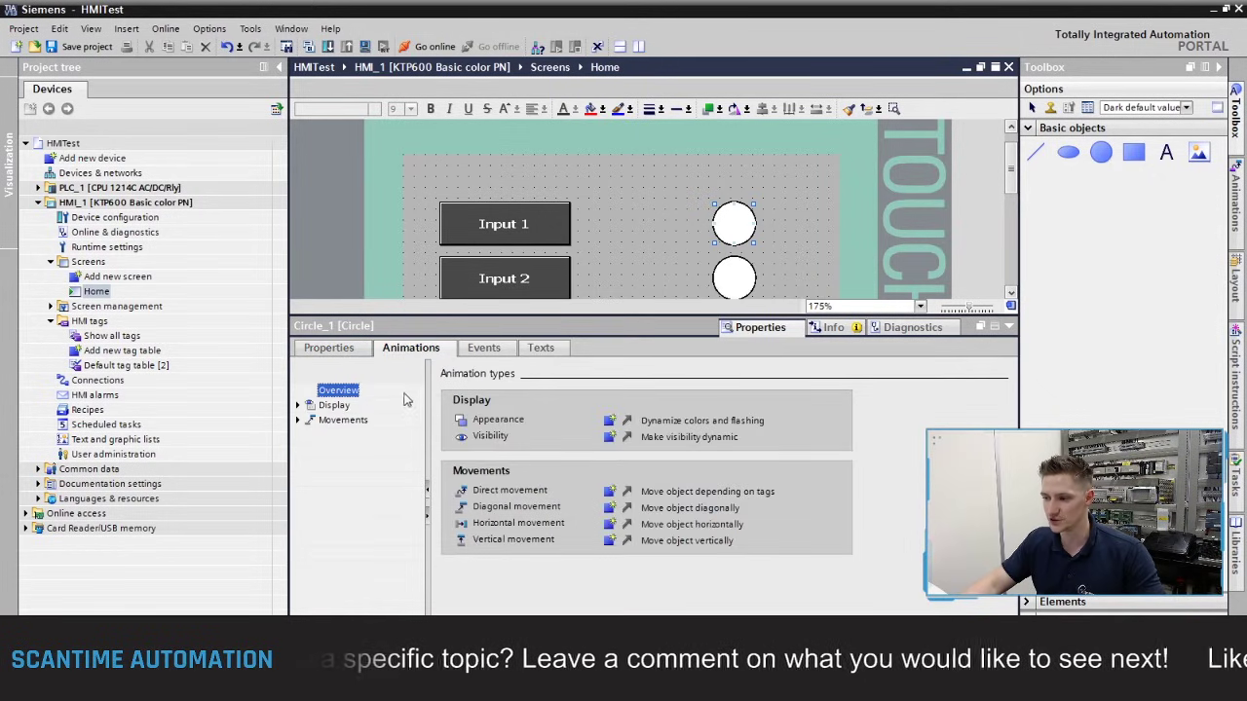
left_click(298, 405)
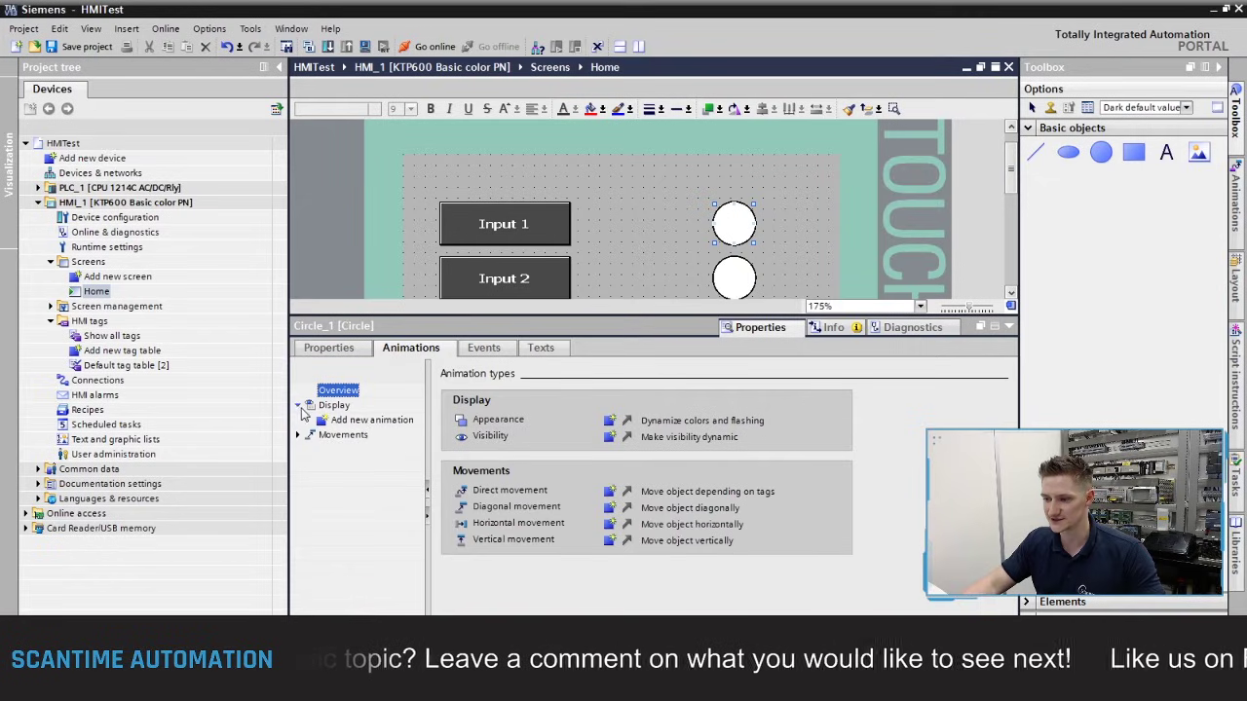
double_click(376, 423)
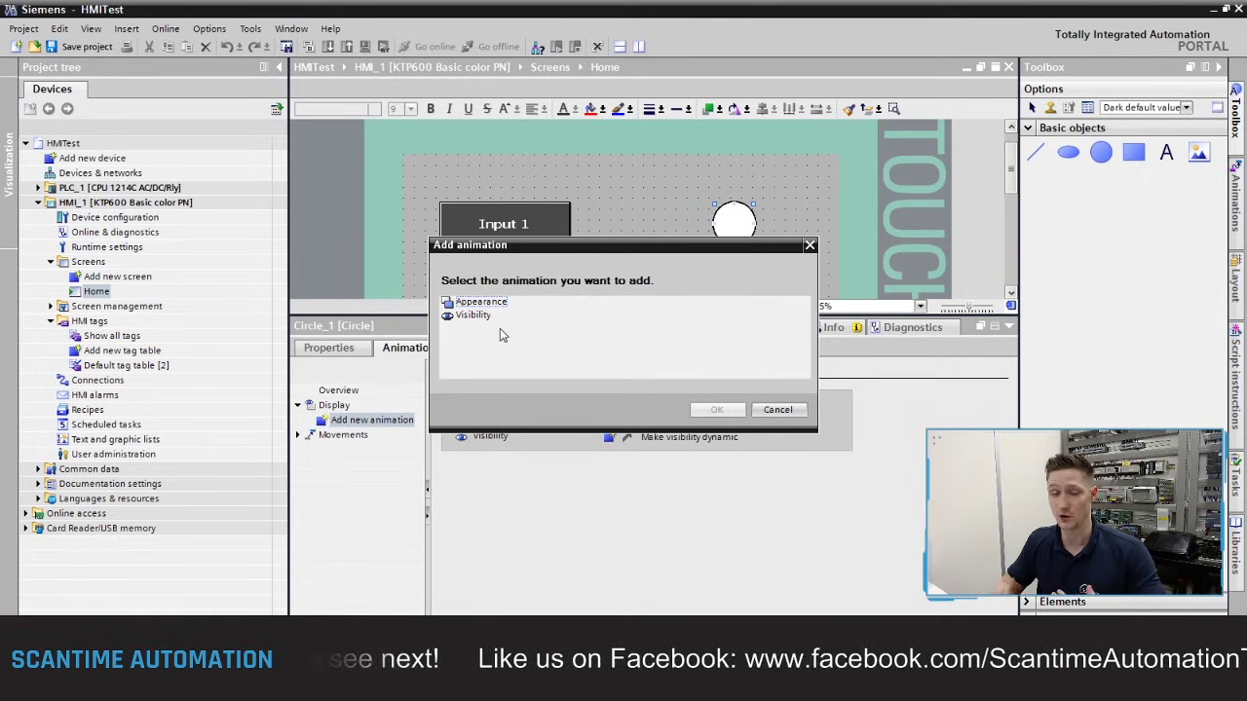
left_click(479, 306)
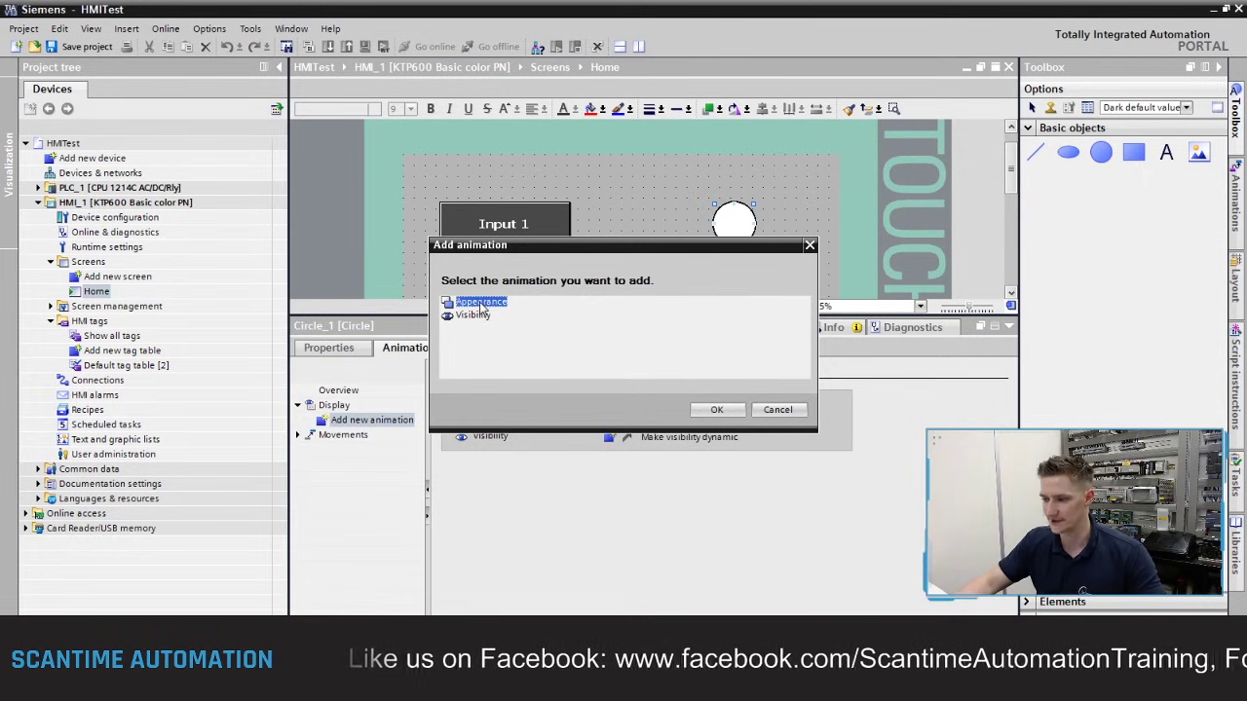
left_click(713, 410)
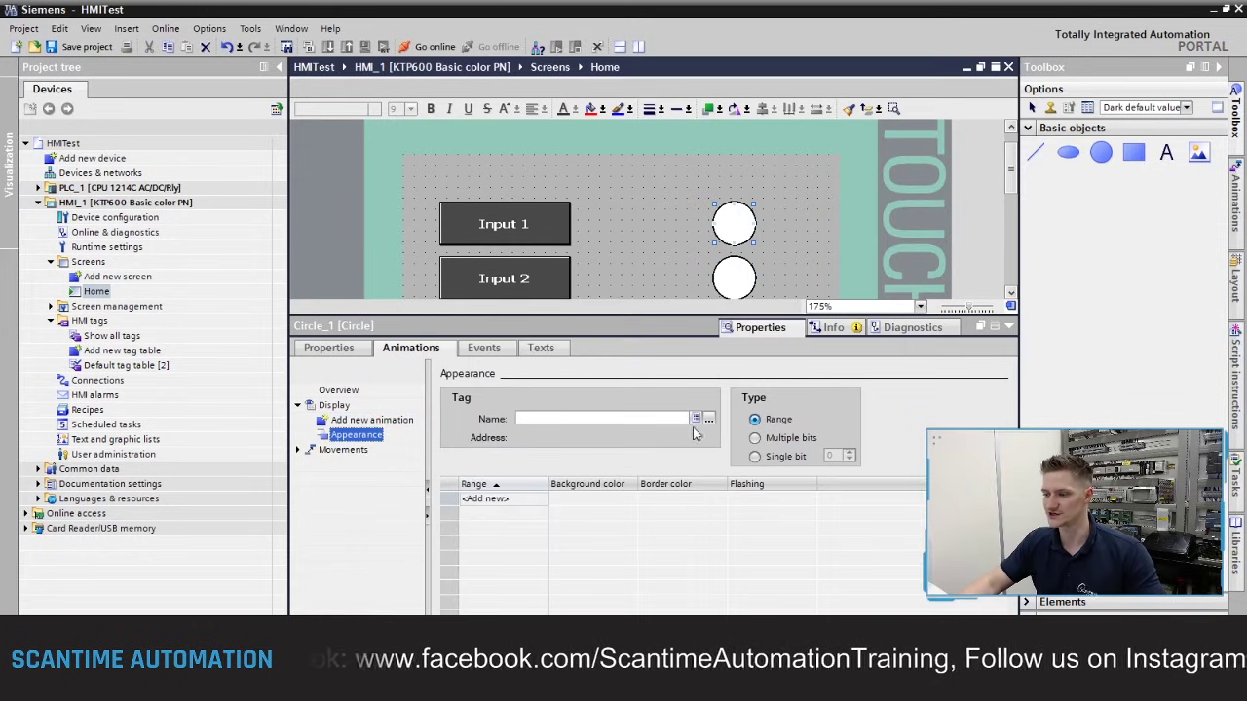
left_click(709, 418)
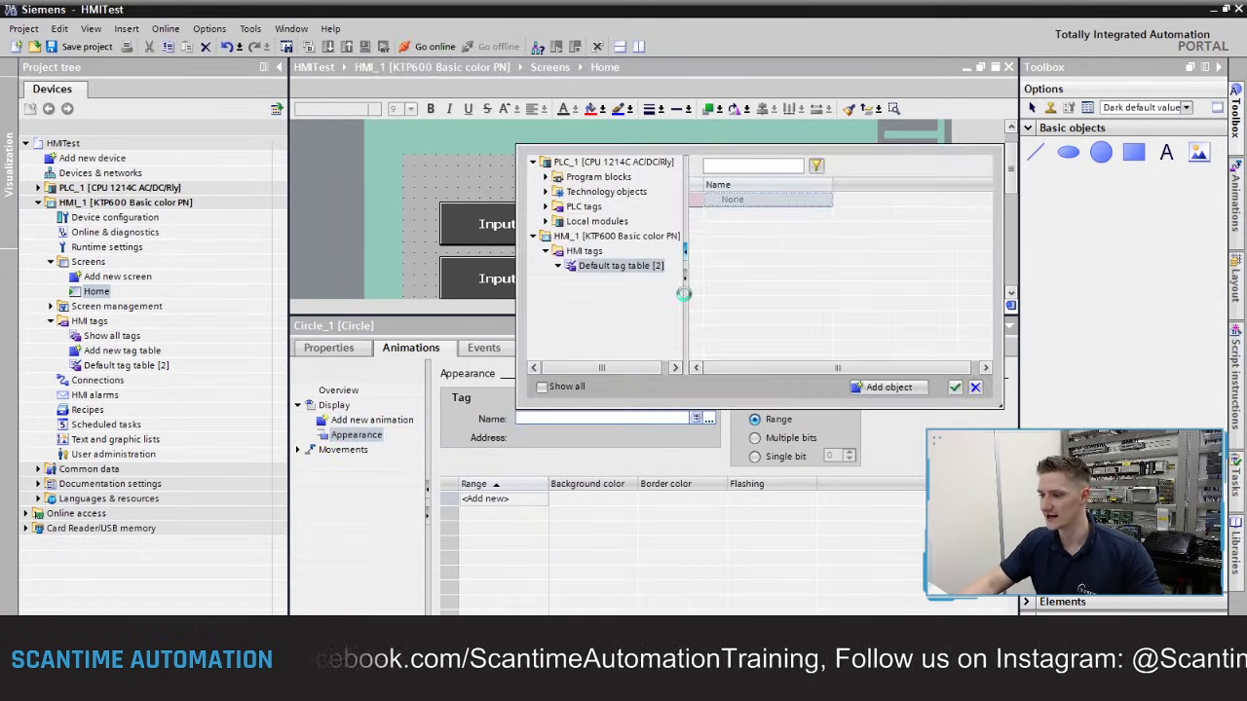
left_click(955, 388)
Add range 0 to the first circle's Appearance animation with a red background color (255, 0, 31)
left_click(516, 506)
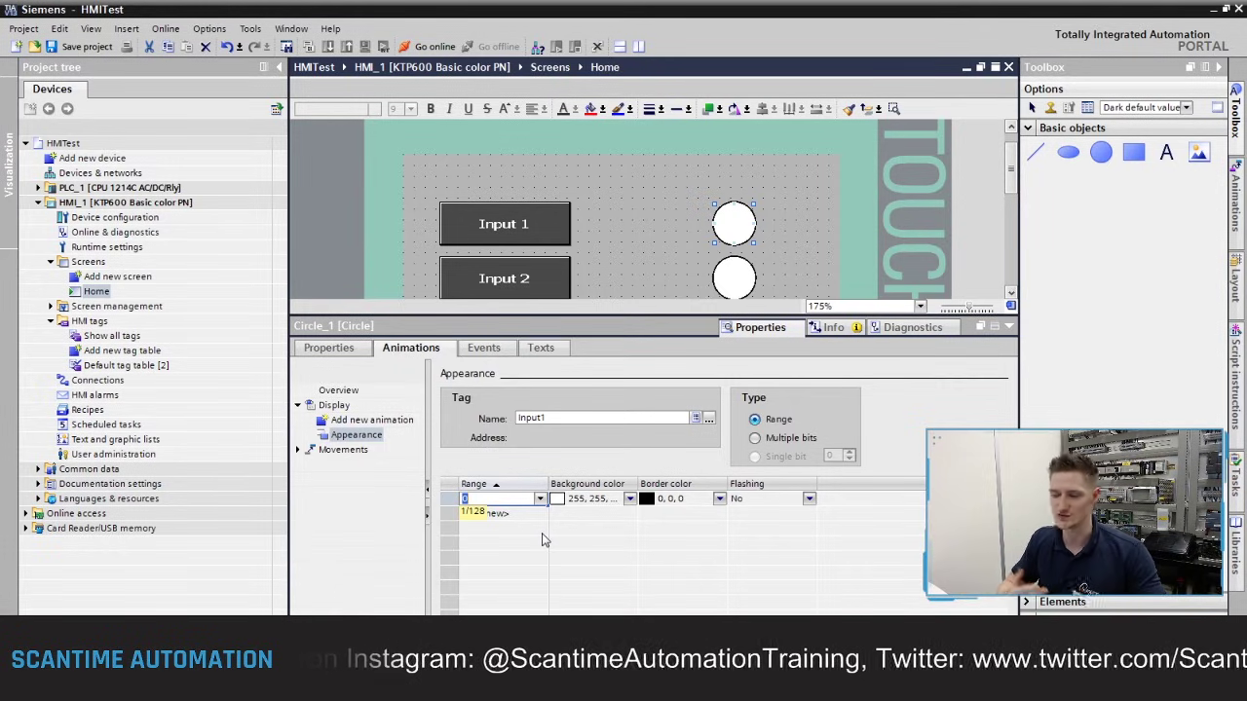
key("Tab")
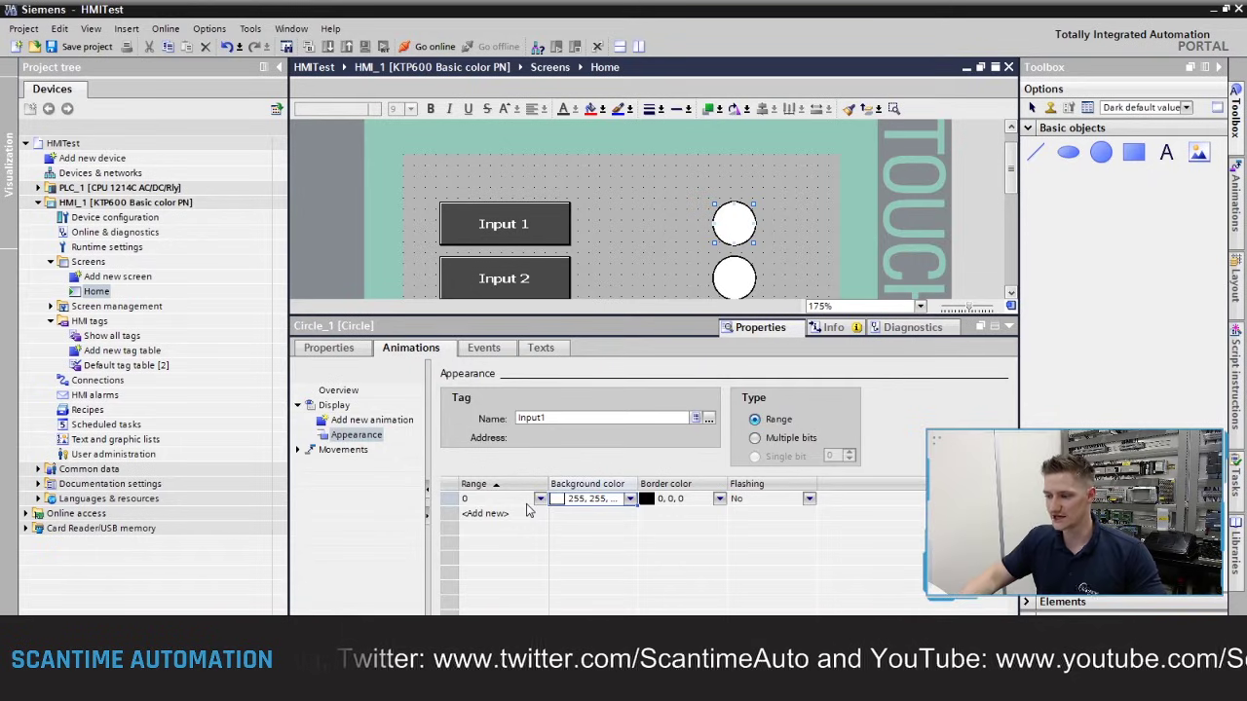
left_click(631, 499)
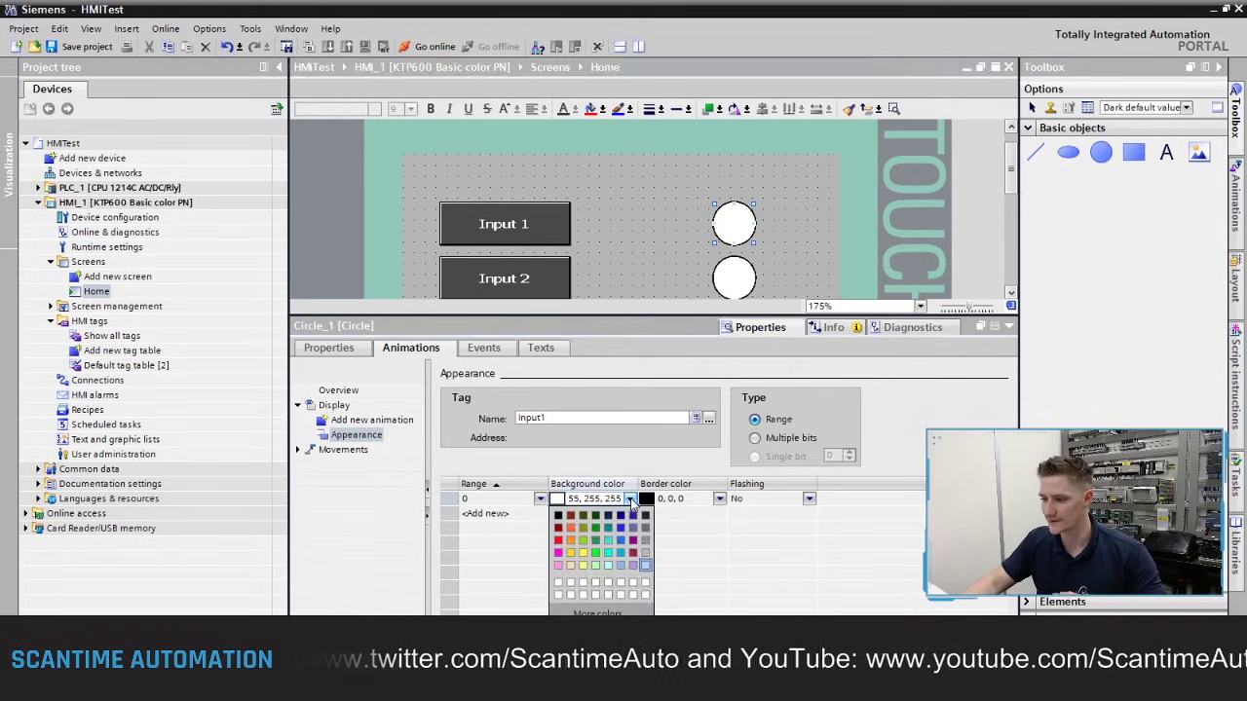
left_click(630, 499)
left_click(630, 499)
left_click(563, 552)
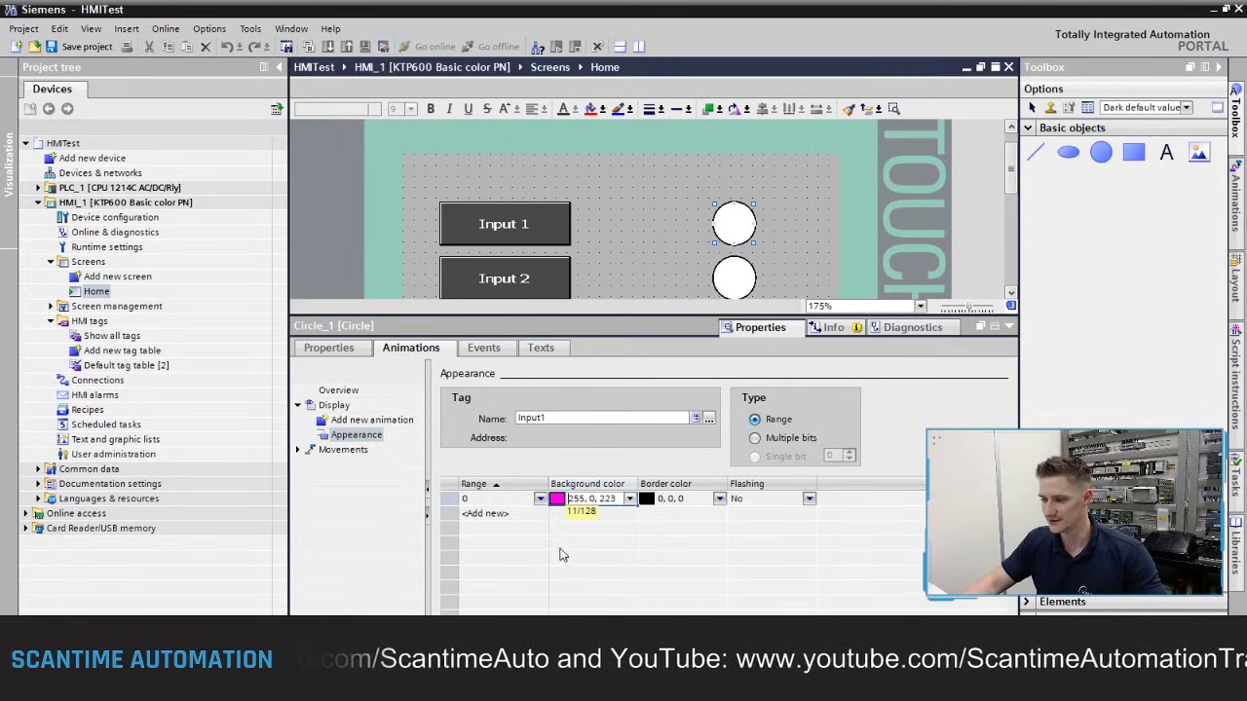
left_click(631, 499)
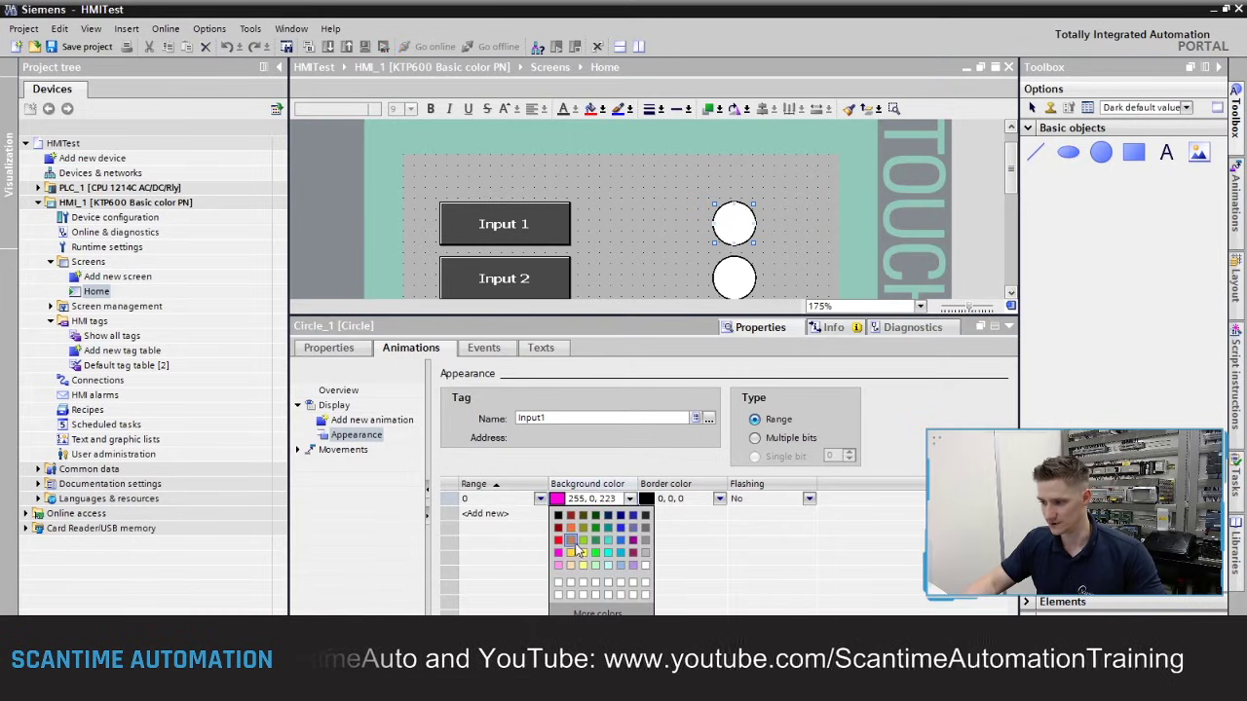
left_click(561, 541)
Add range 1 to the first circle's Appearance animation with a green background color (0, 255, 31)
left_click(491, 517)
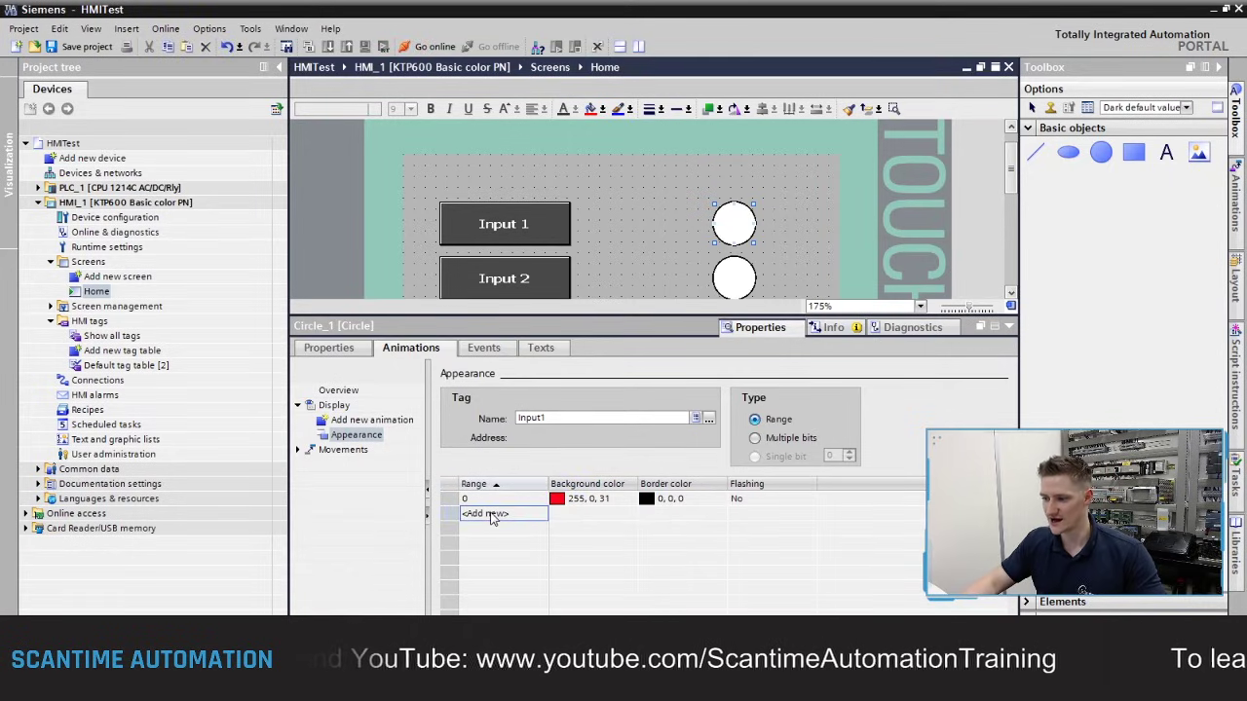
left_click(502, 516)
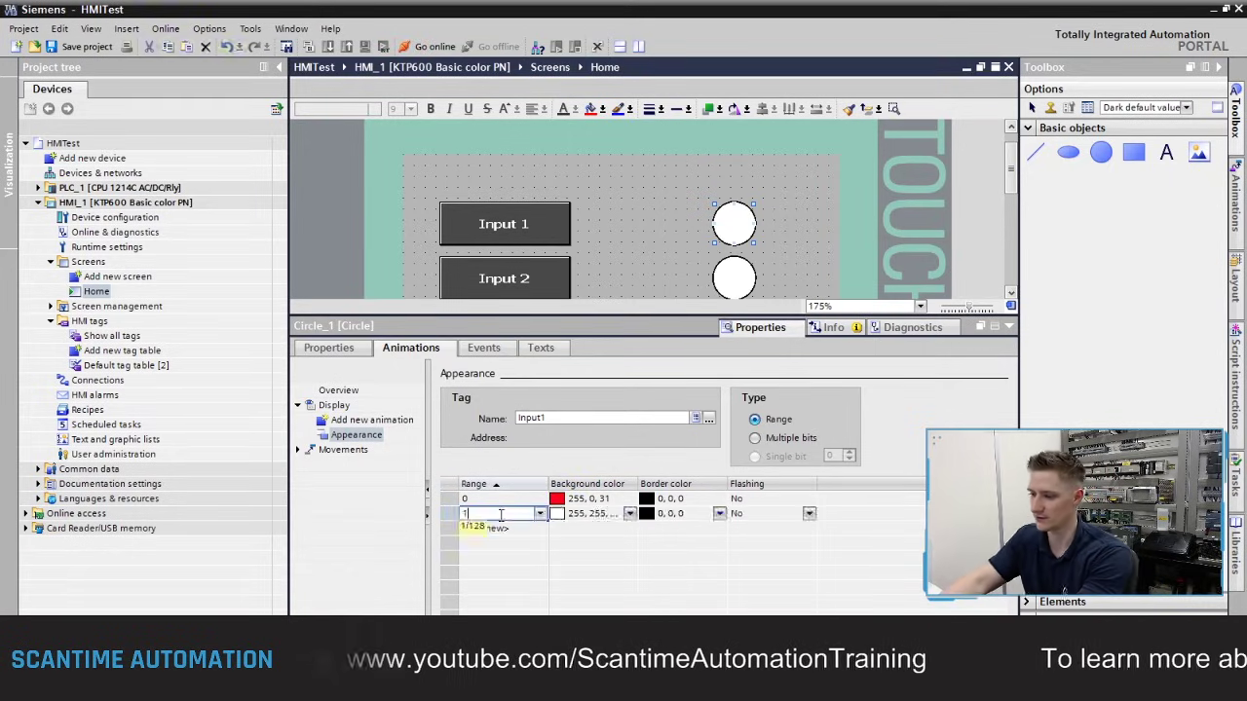
left_click(614, 514)
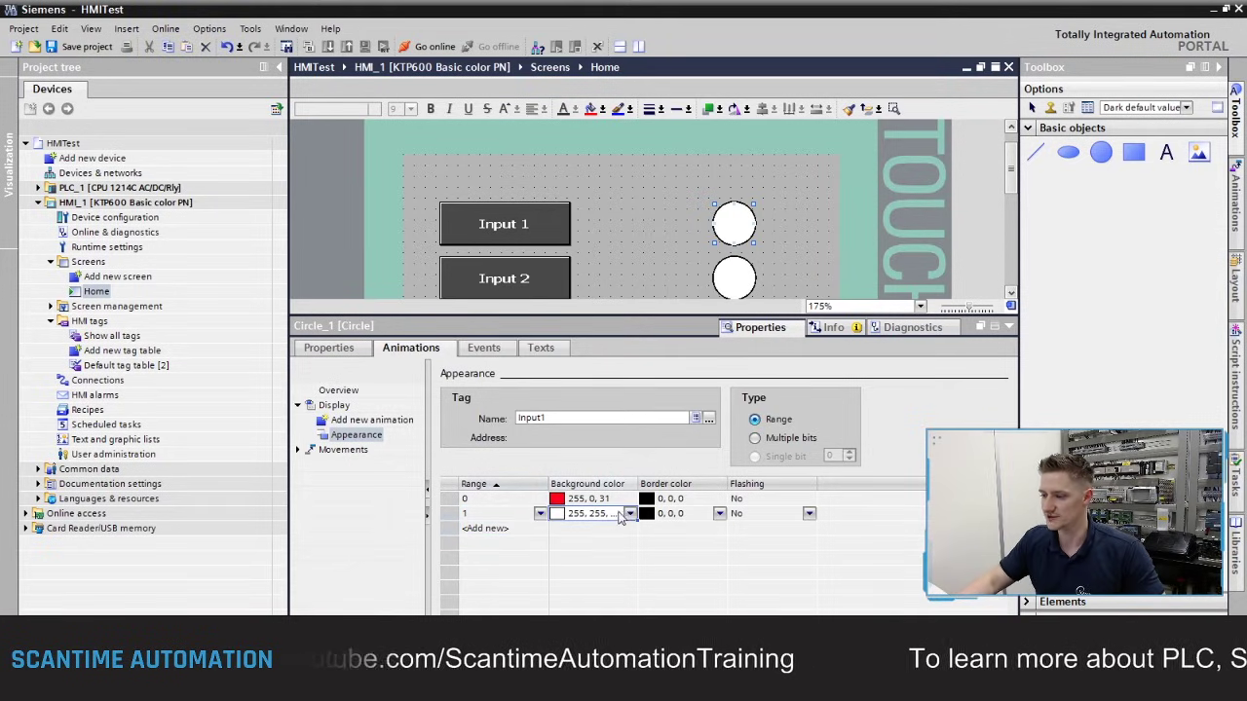
left_click(629, 513)
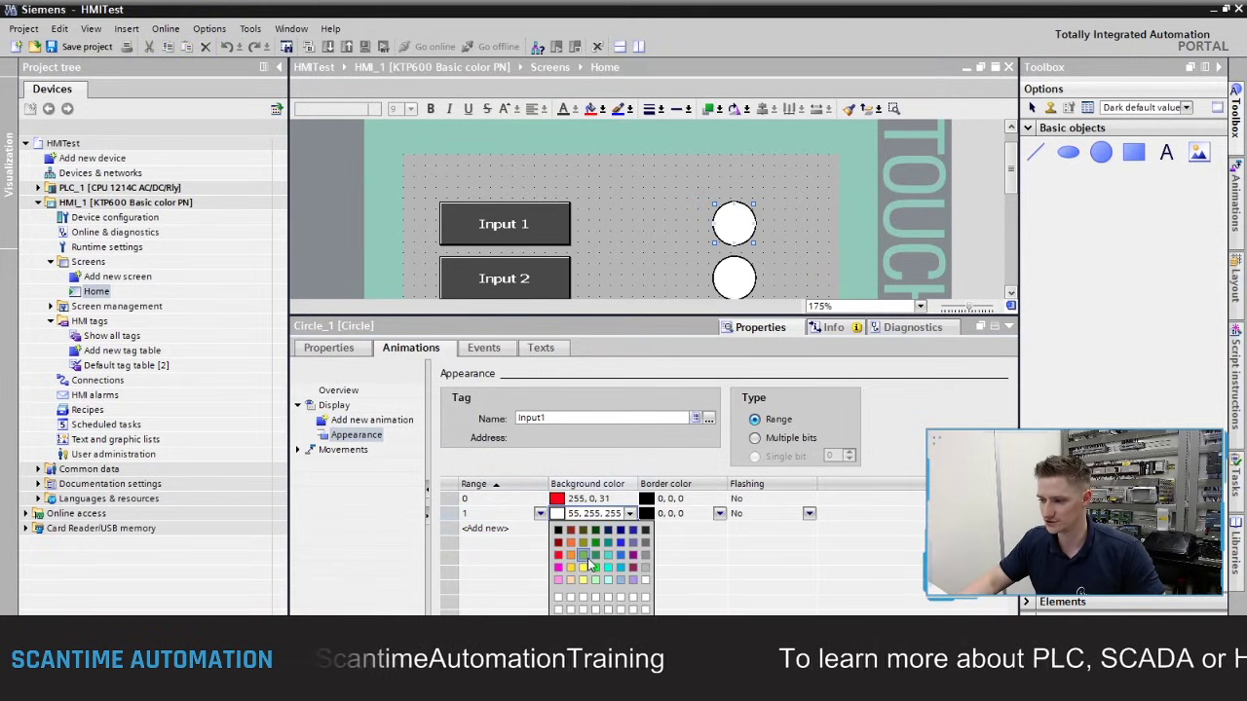
left_click(589, 568)
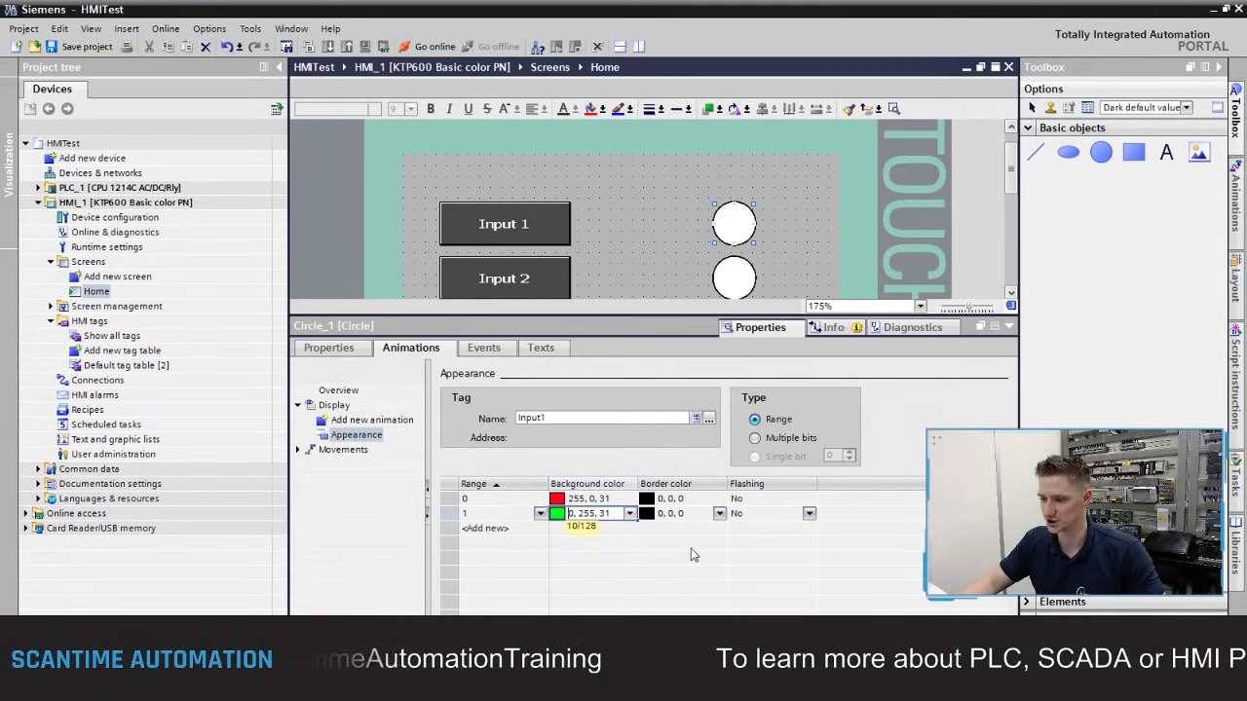
Add an Appearance animation to the circle beside the Input 2 button and link it to the HMI tag Input2
left_click(745, 271)
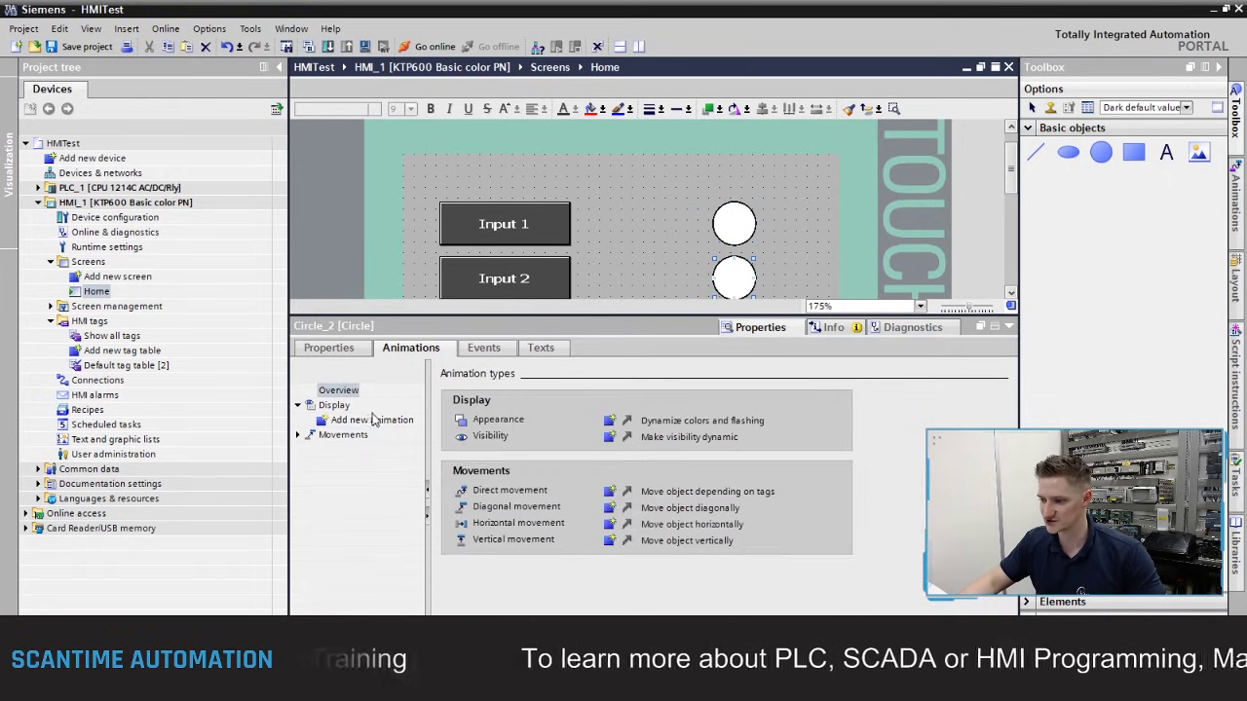
left_click(334, 427)
double_click(336, 422)
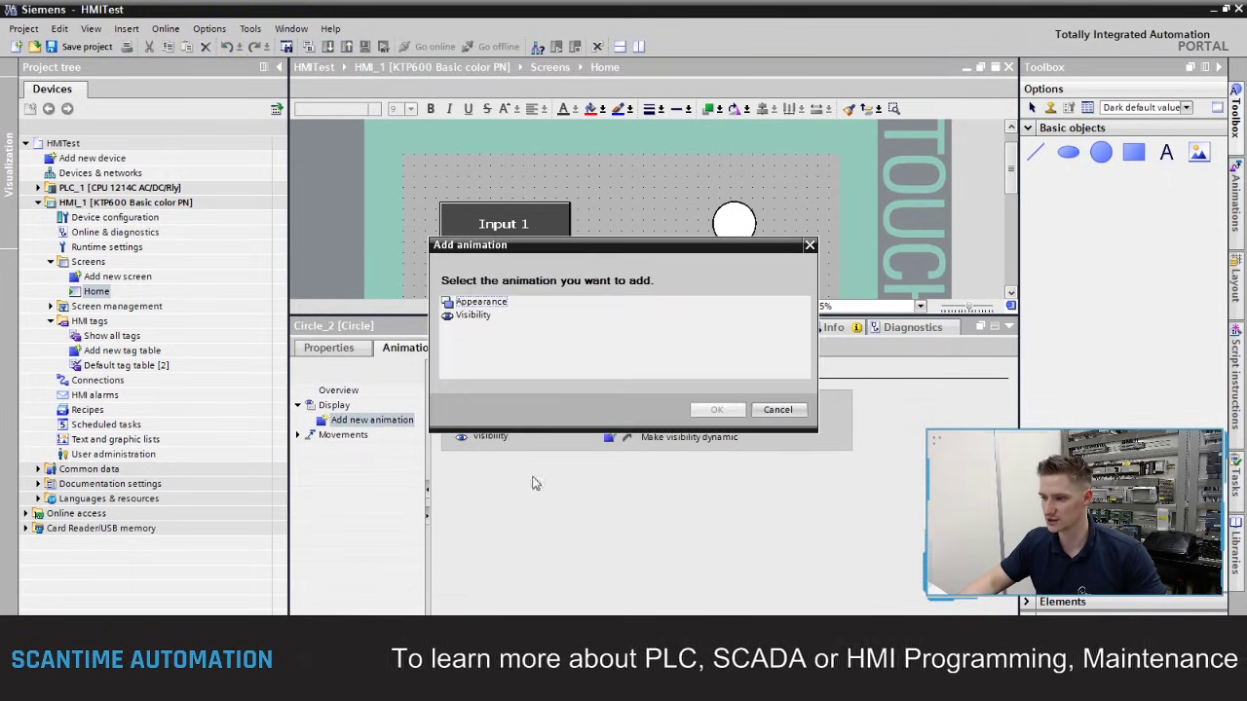
left_click(484, 303)
left_click(716, 409)
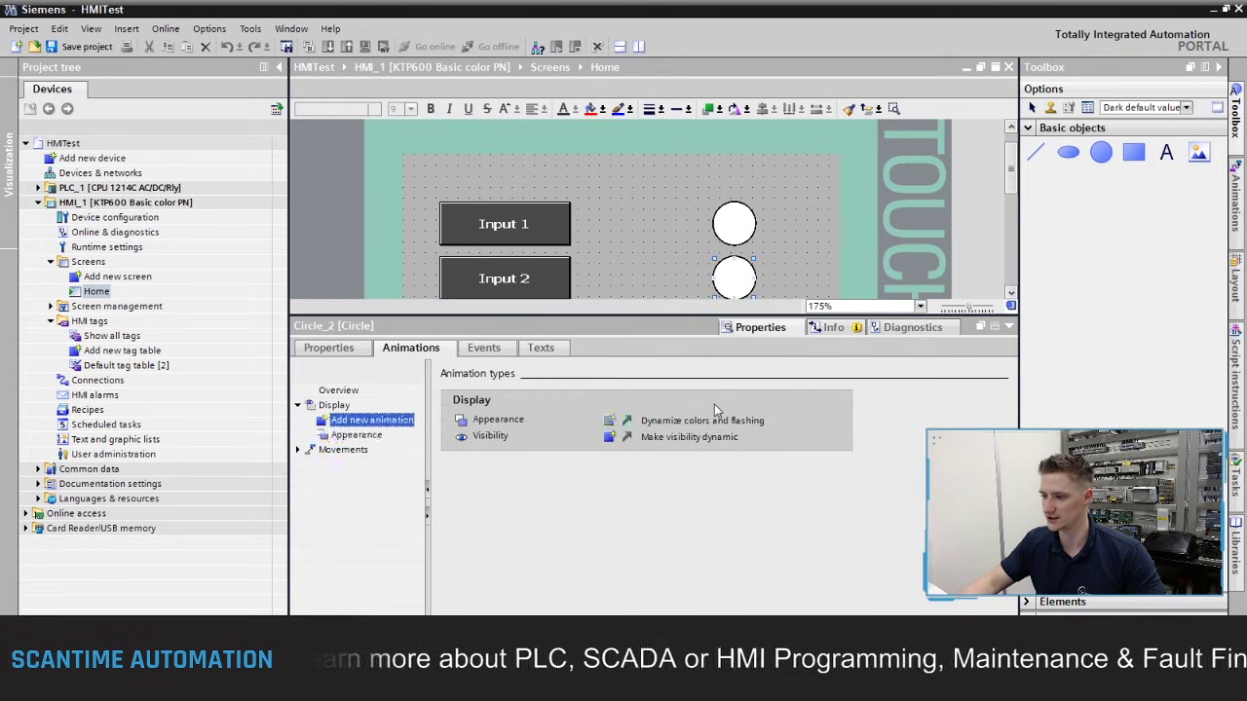
left_click(709, 418)
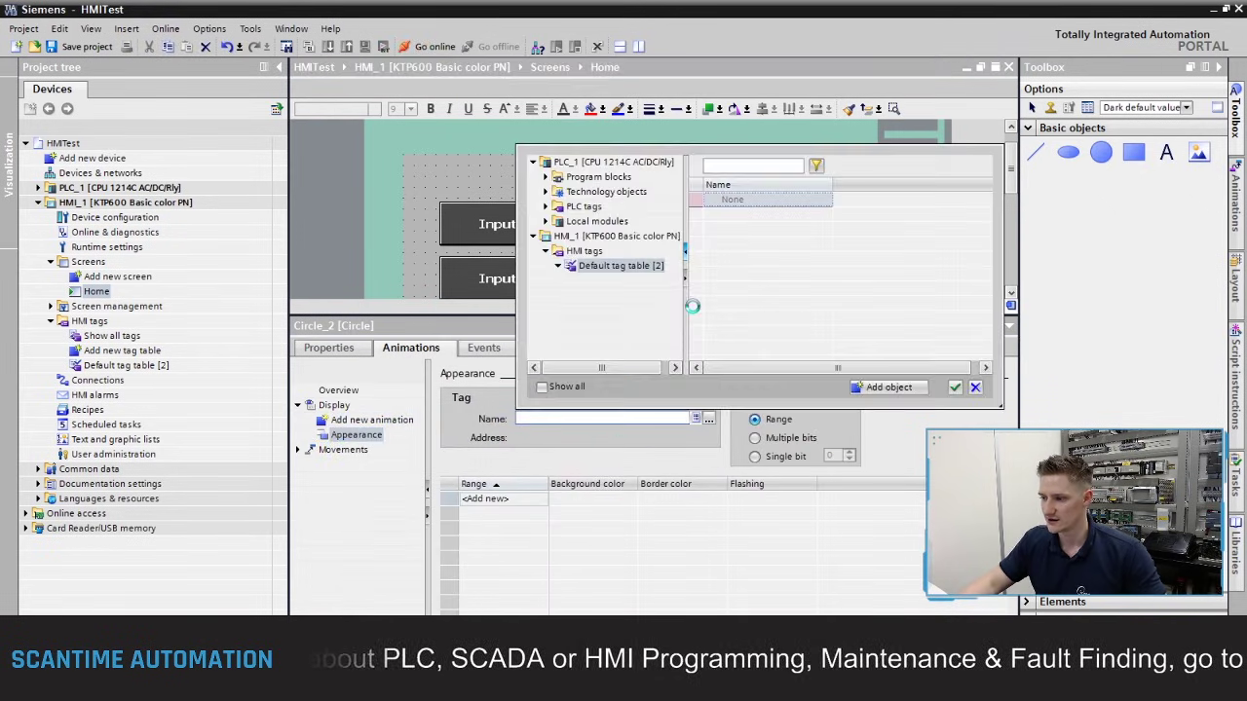
left_click(747, 230)
left_click(955, 387)
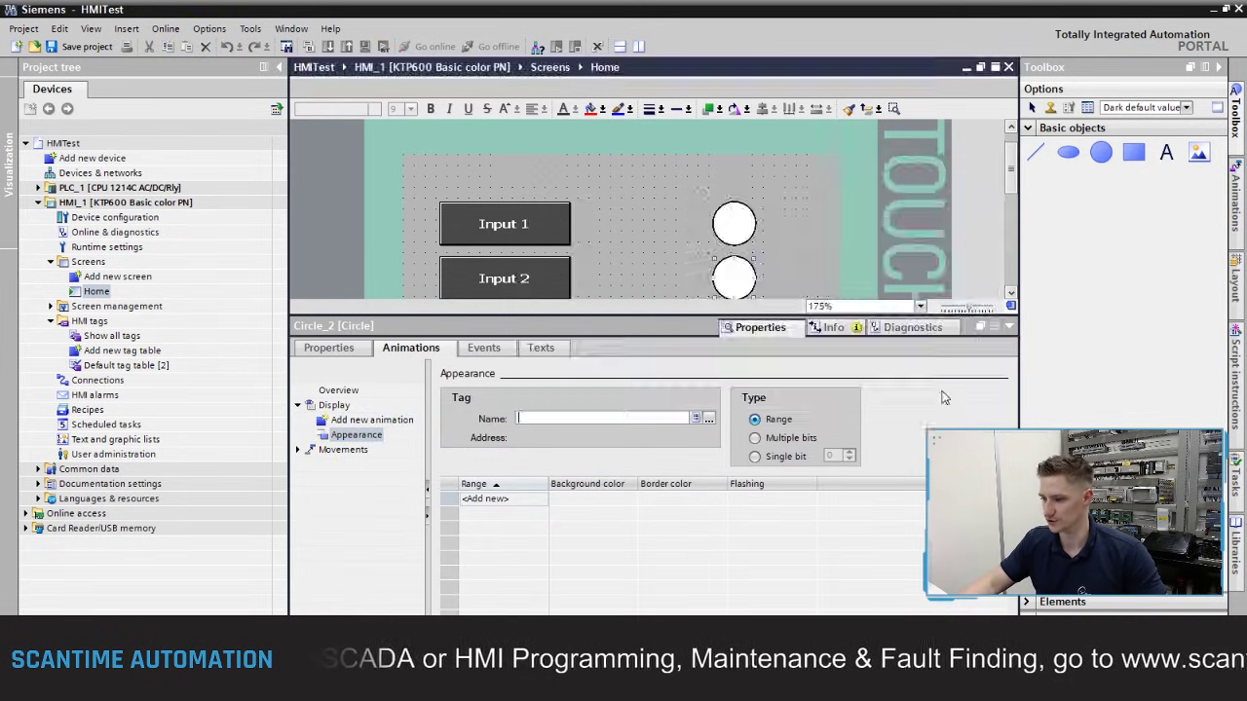
Add ranges 0 and 1 to the second circle's Appearance animation and set range 0's background color to red (255, 0, 31)
left_click(492, 499)
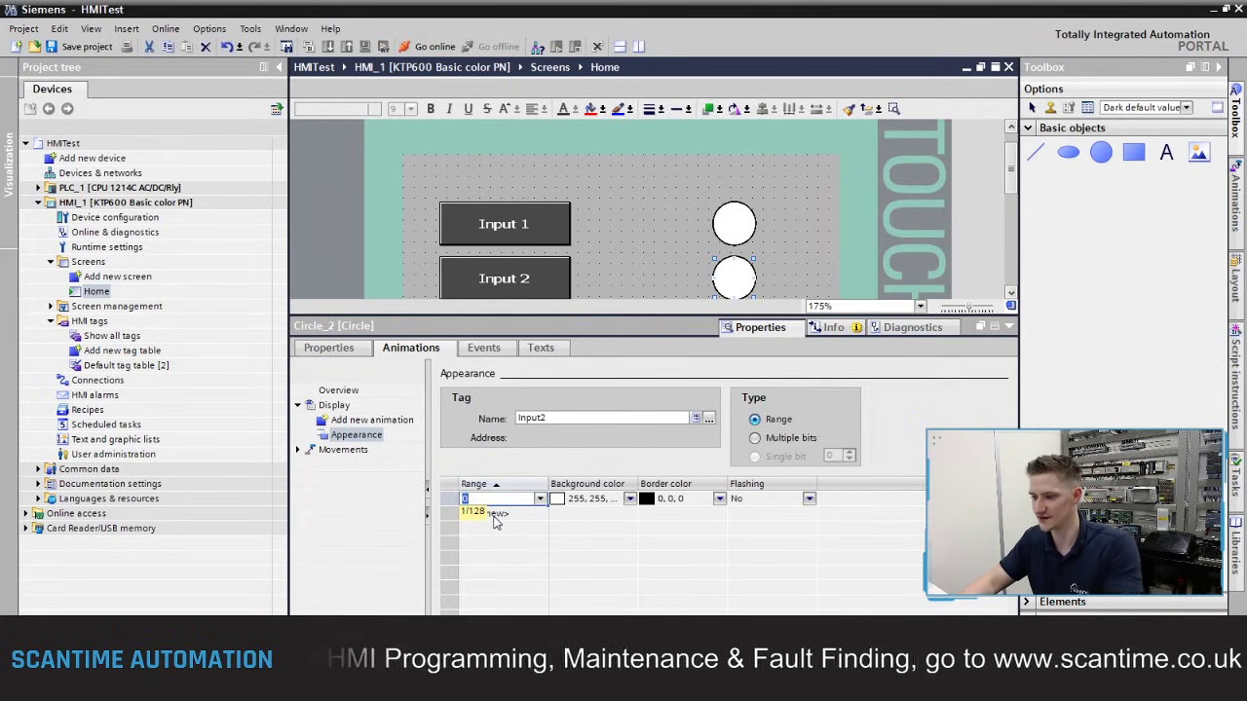
left_click(534, 514)
left_click(541, 517)
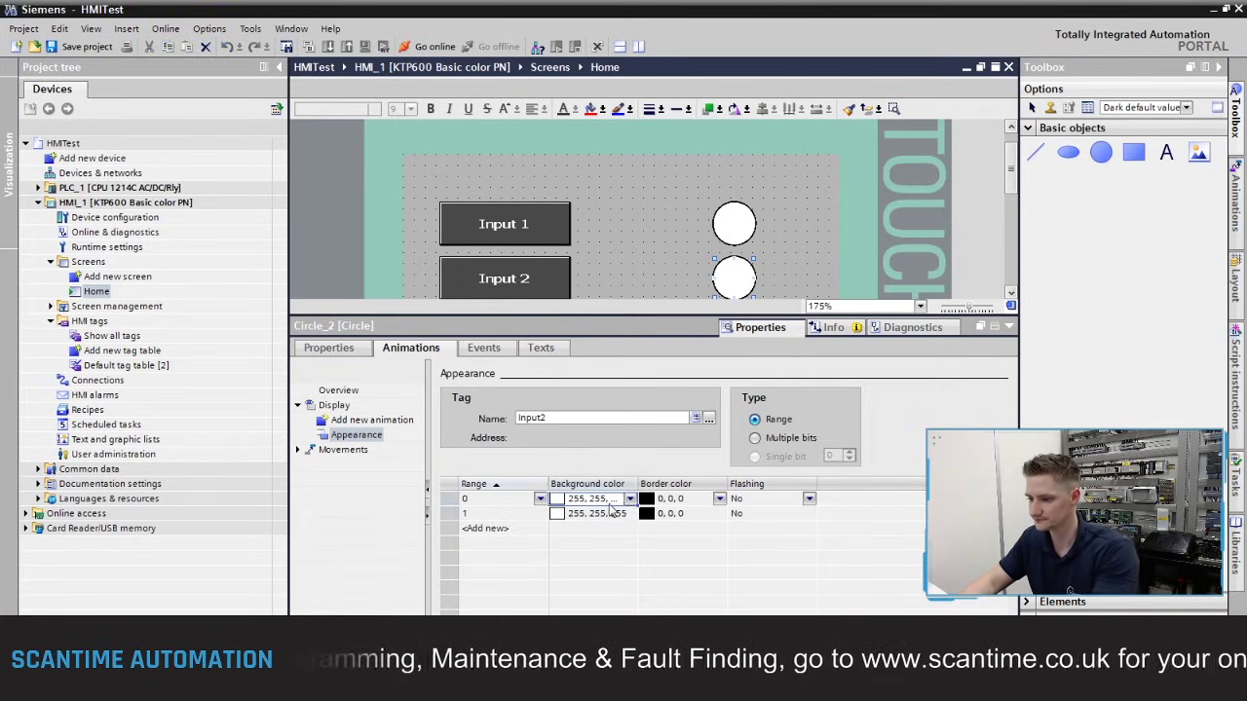
left_click(590, 499)
left_click(630, 499)
left_click(559, 541)
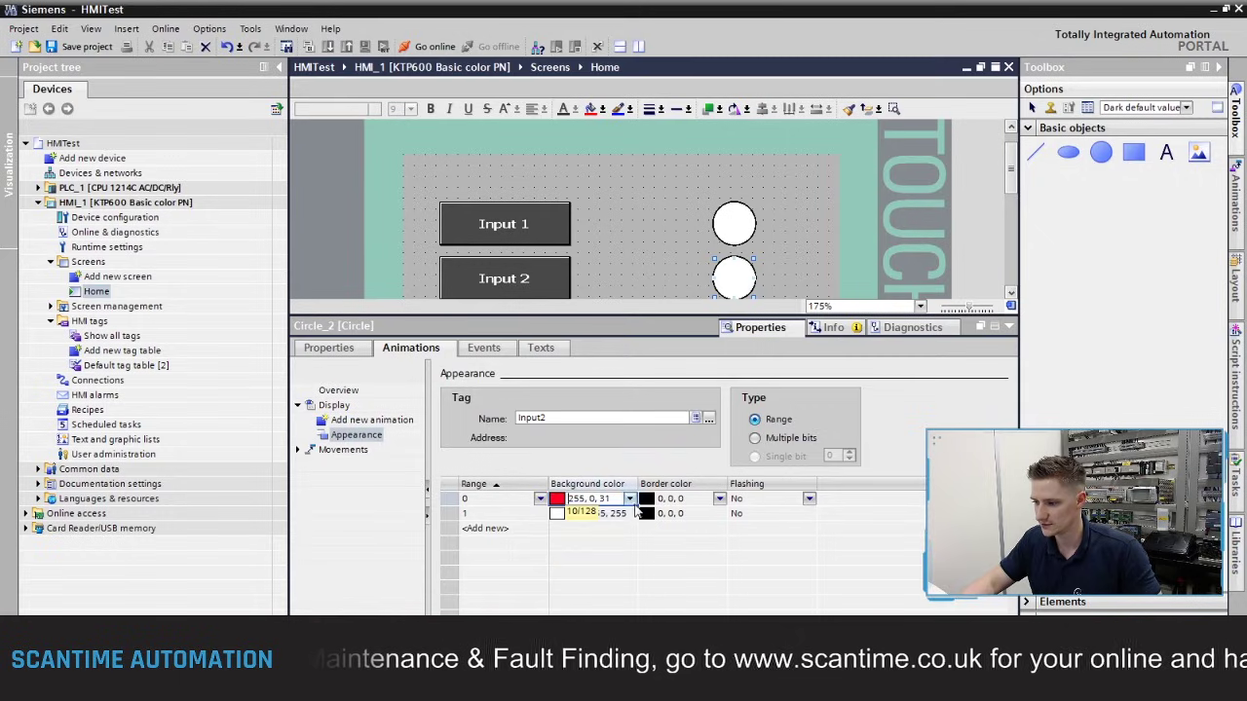
Set the background color of range 1 in the second circle's Appearance animation to green
left_click(589, 513)
left_click(630, 513)
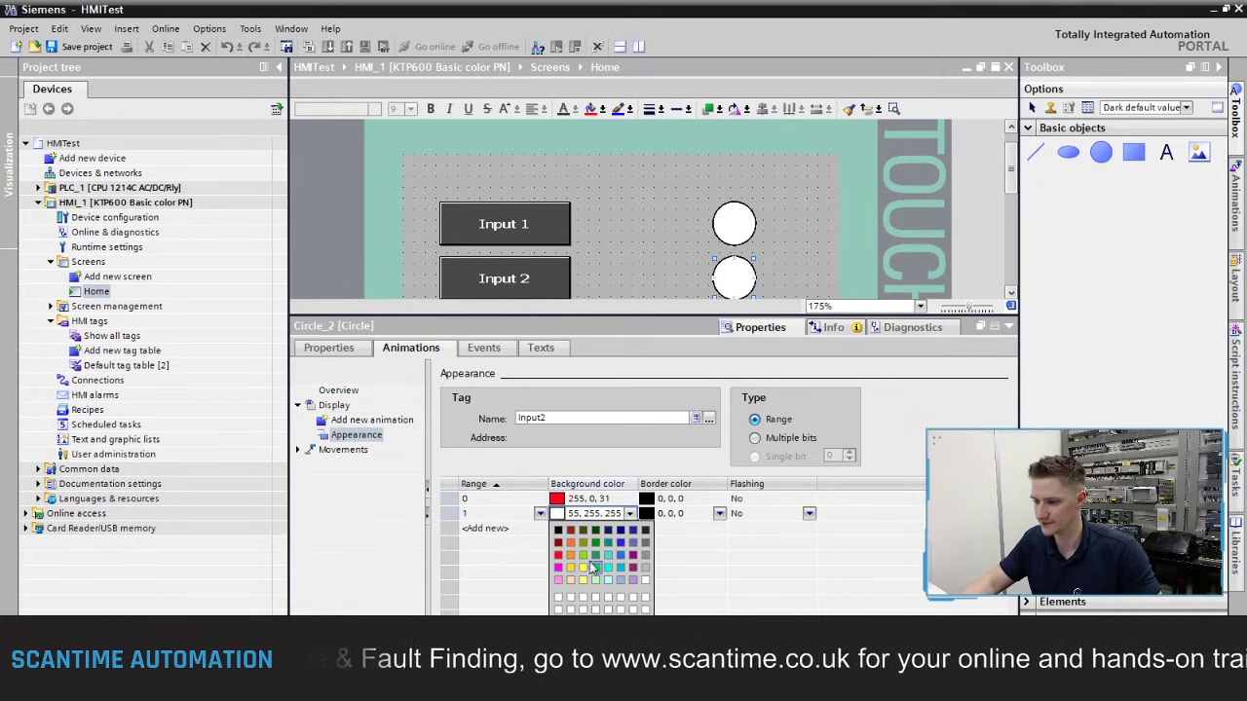
left_click(583, 567)
left_click(640, 260)
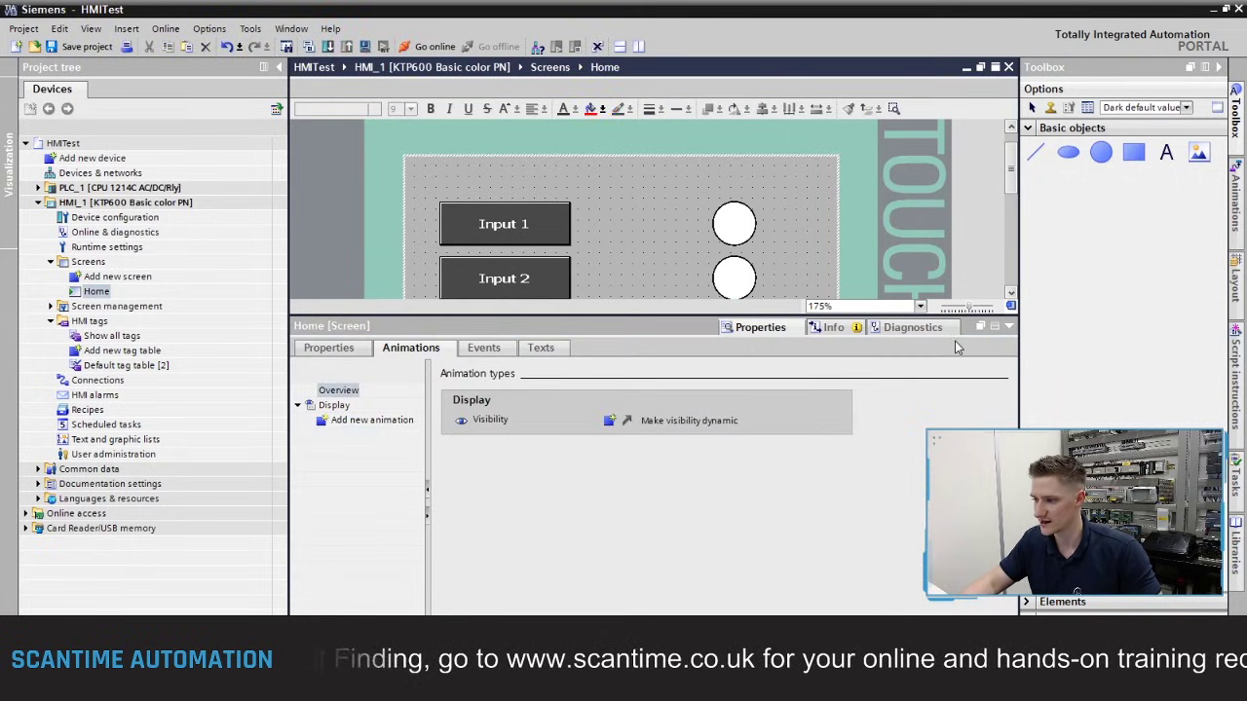
Collapse the object properties area and shift both buttons and both circles together slightly to the right on the Home screen
left_click(1008, 328)
key("ctrl+a")
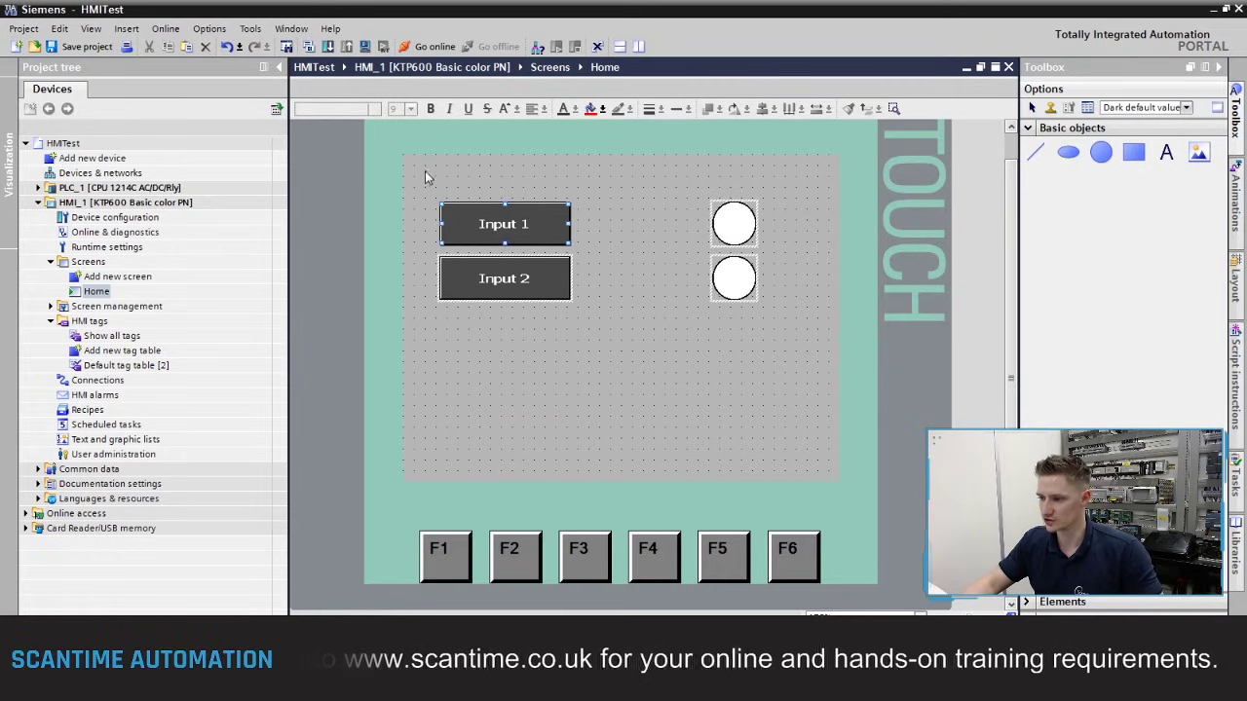
left_click_drag(510, 220, 531, 220)
left_click(661, 380)
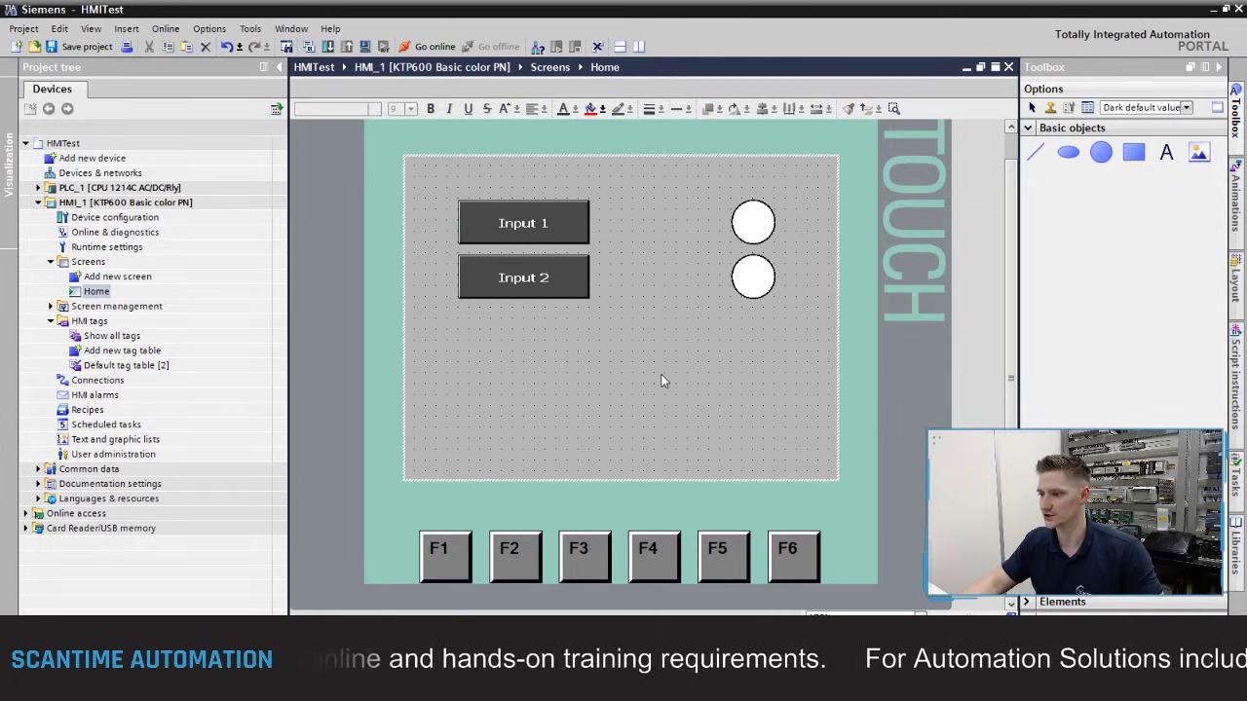
Save the project, start the HMI simulation with the Home screen, and move the simulator window toward the middle of the display
left_click(87, 46)
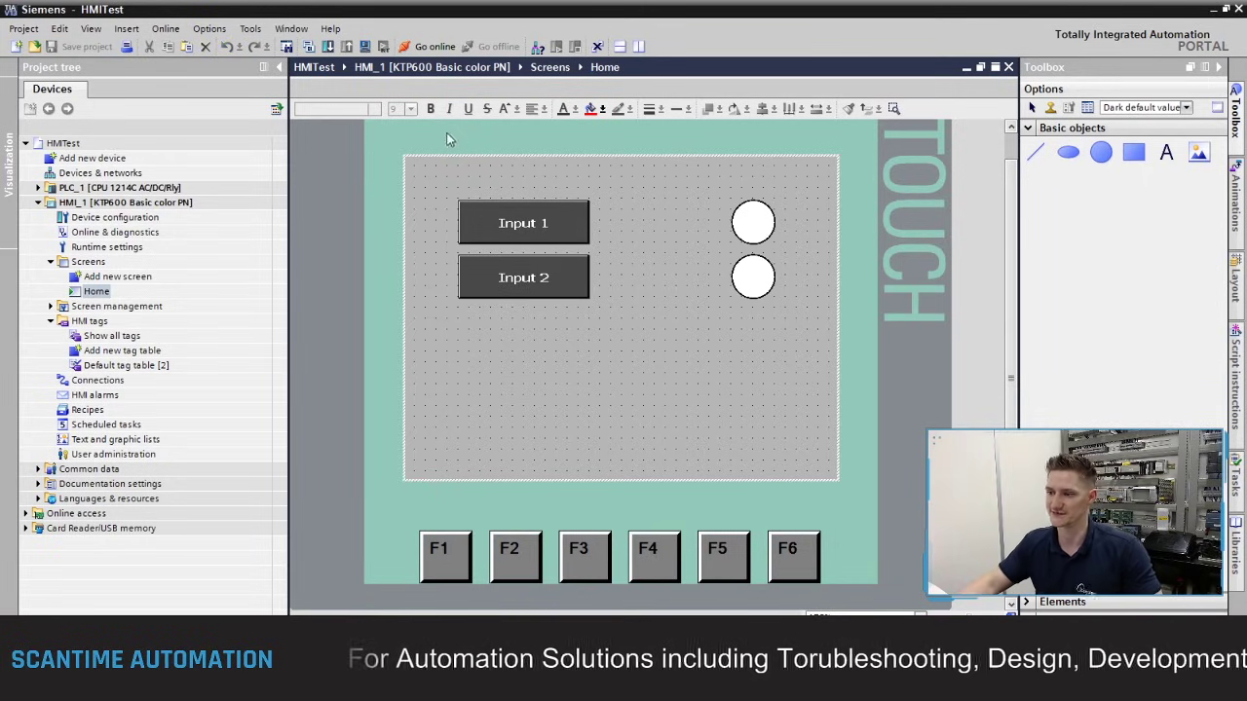
left_click(366, 47)
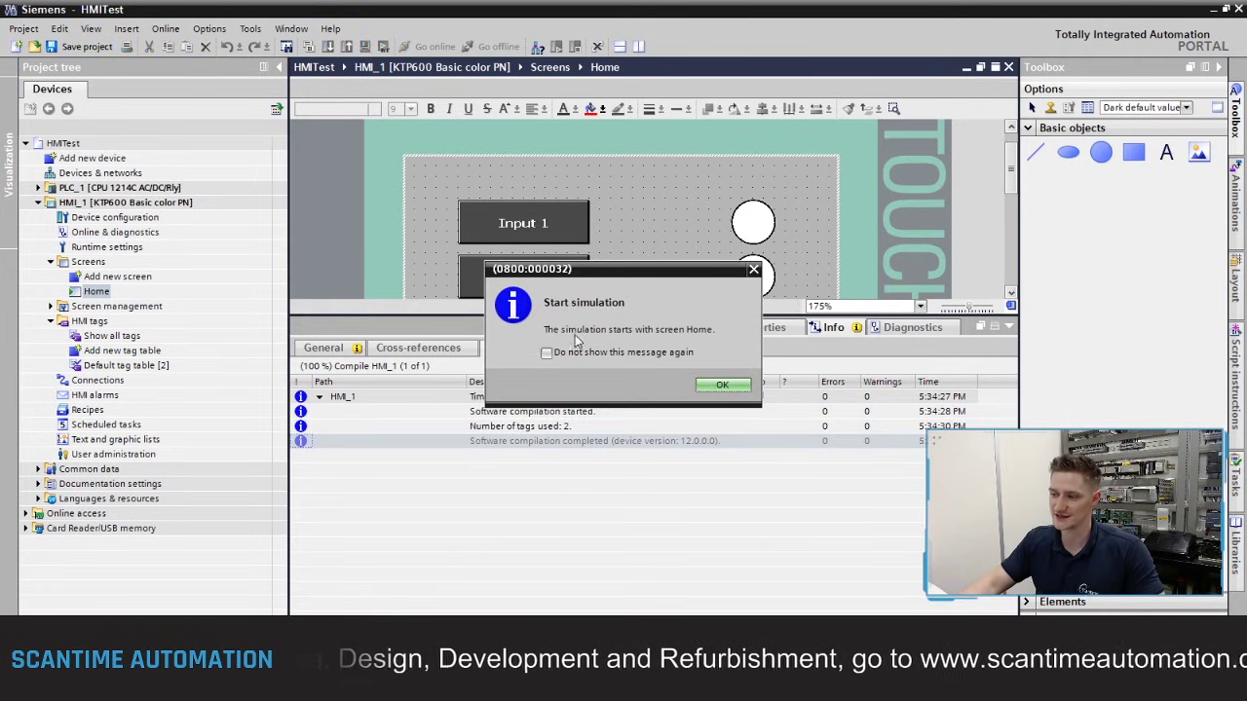
left_click(721, 386)
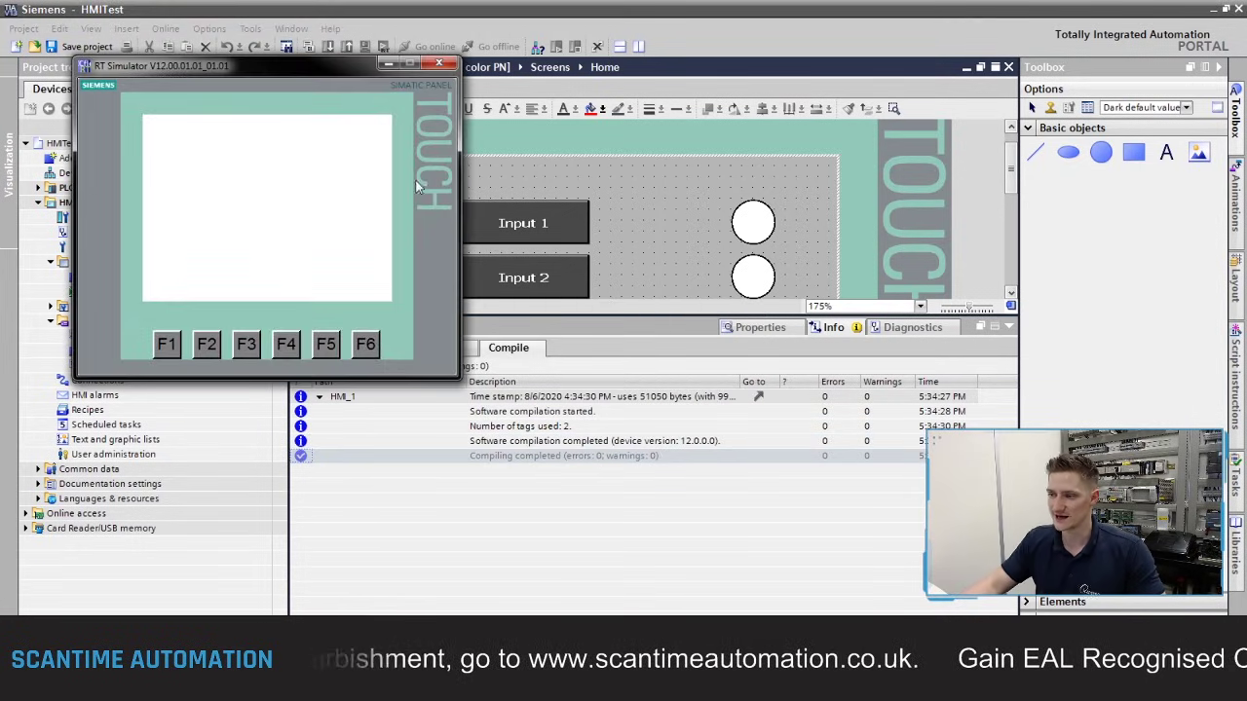
left_click_drag(302, 68, 485, 158)
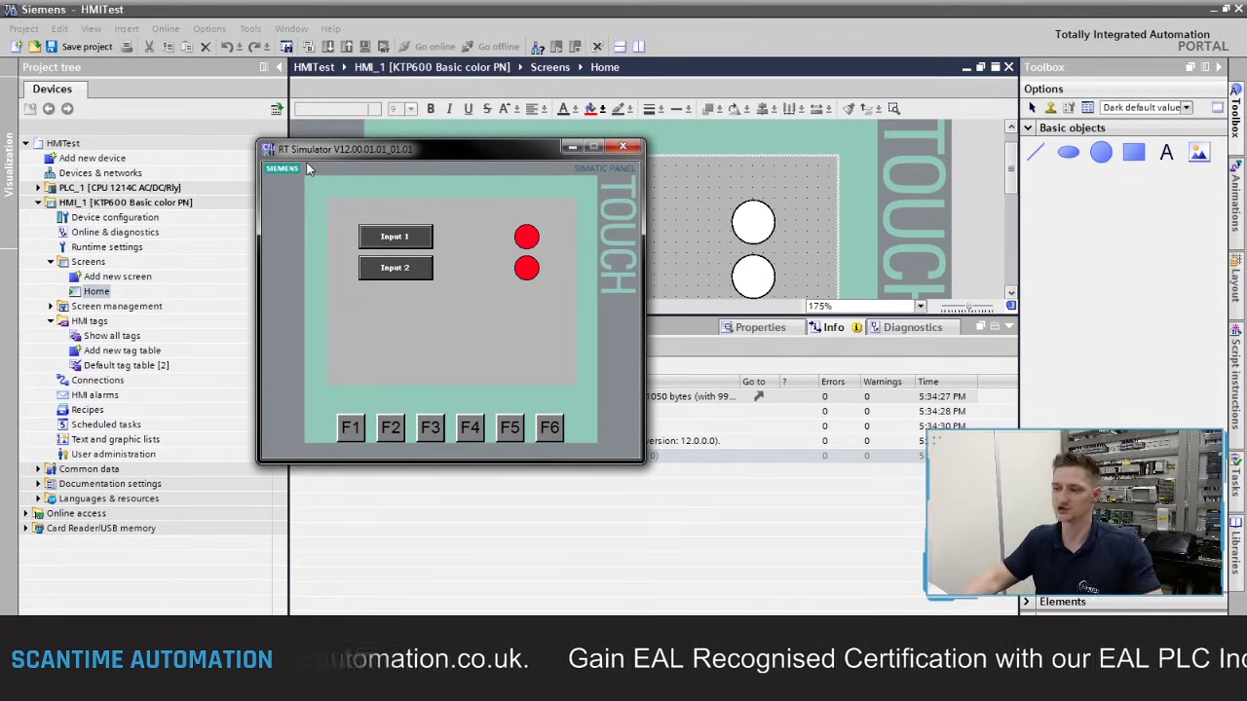
Test the Input 1 and Input 2 buttons in the simulator, checking each adjacent circle's color on actuation and release
left_click(395, 239)
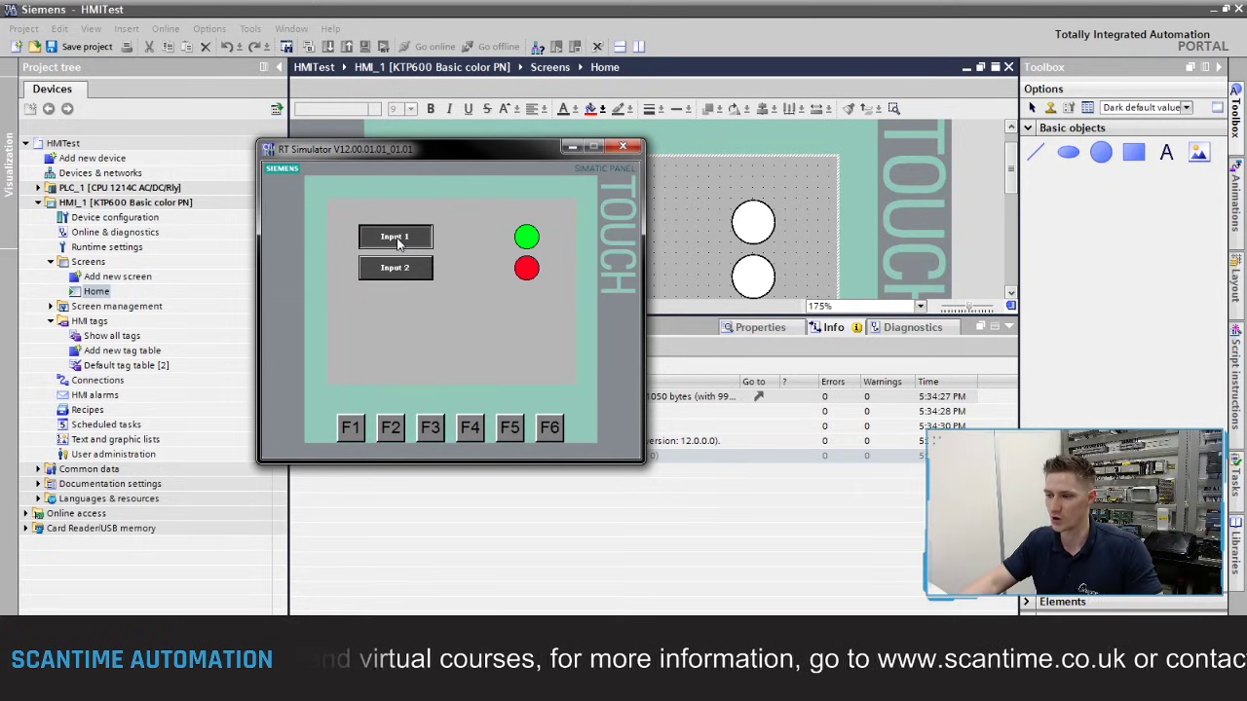
left_click_drag(397, 243, 398, 244)
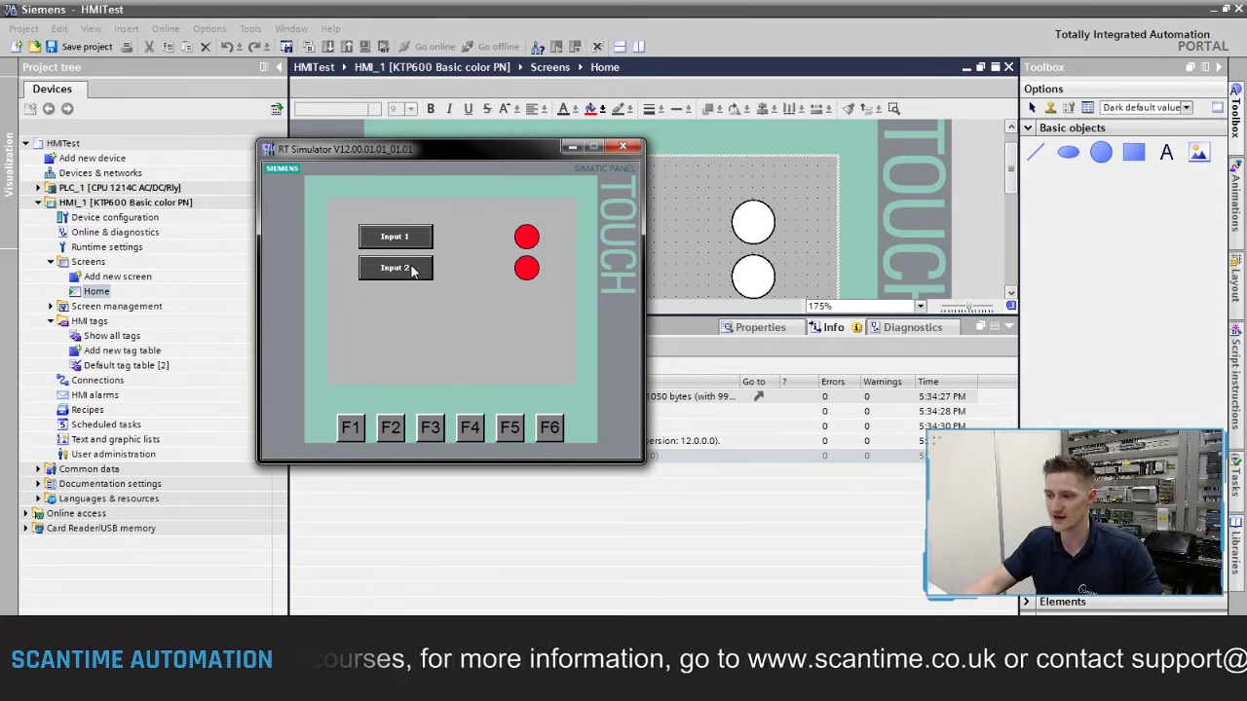
left_click(412, 272)
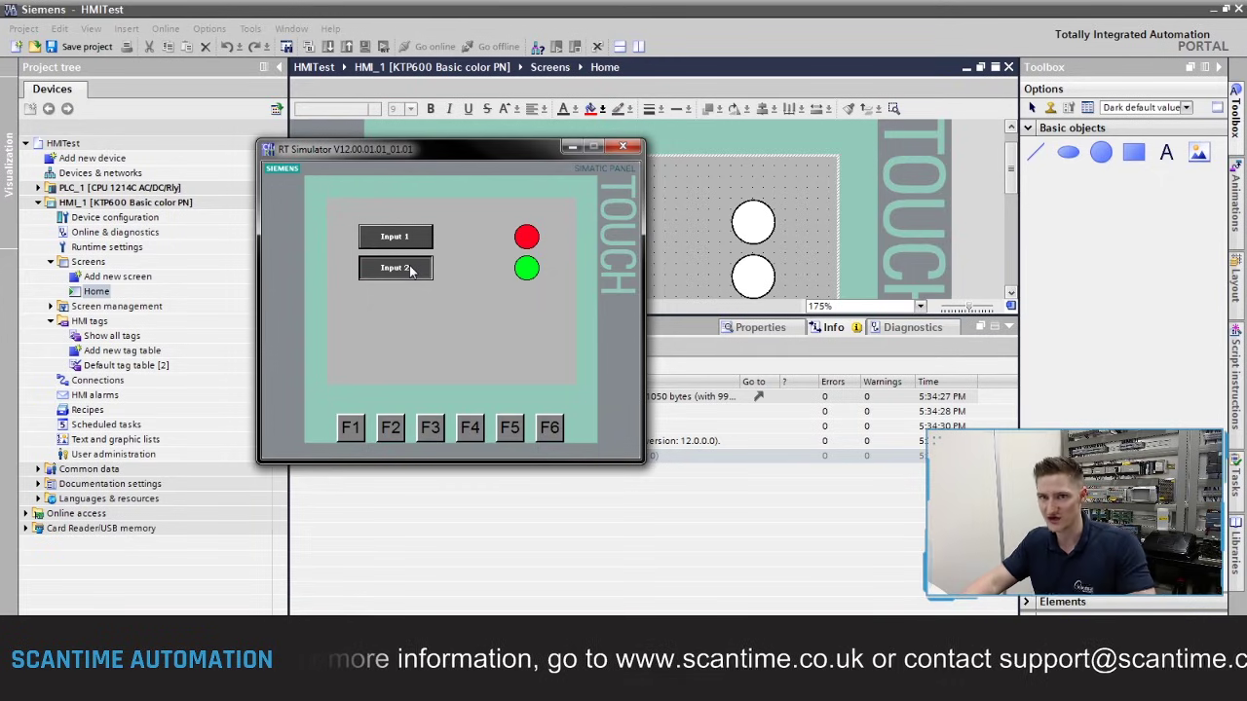
left_click_drag(411, 271, 411, 269)
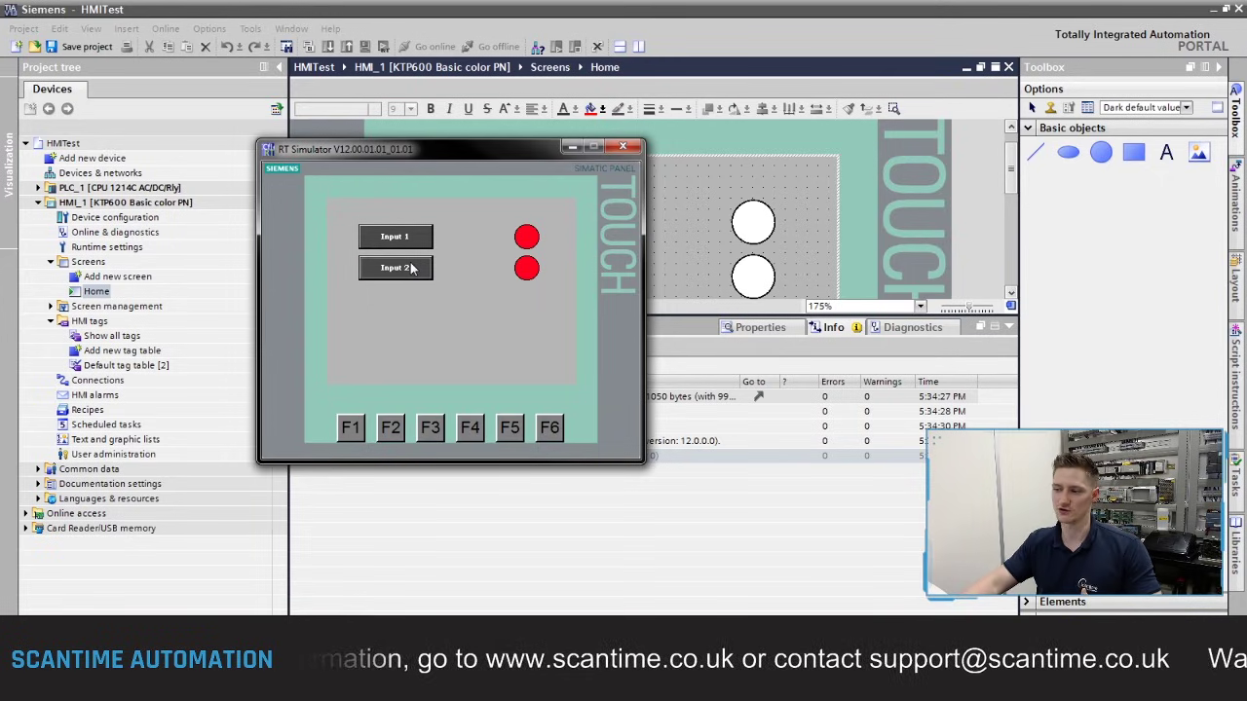